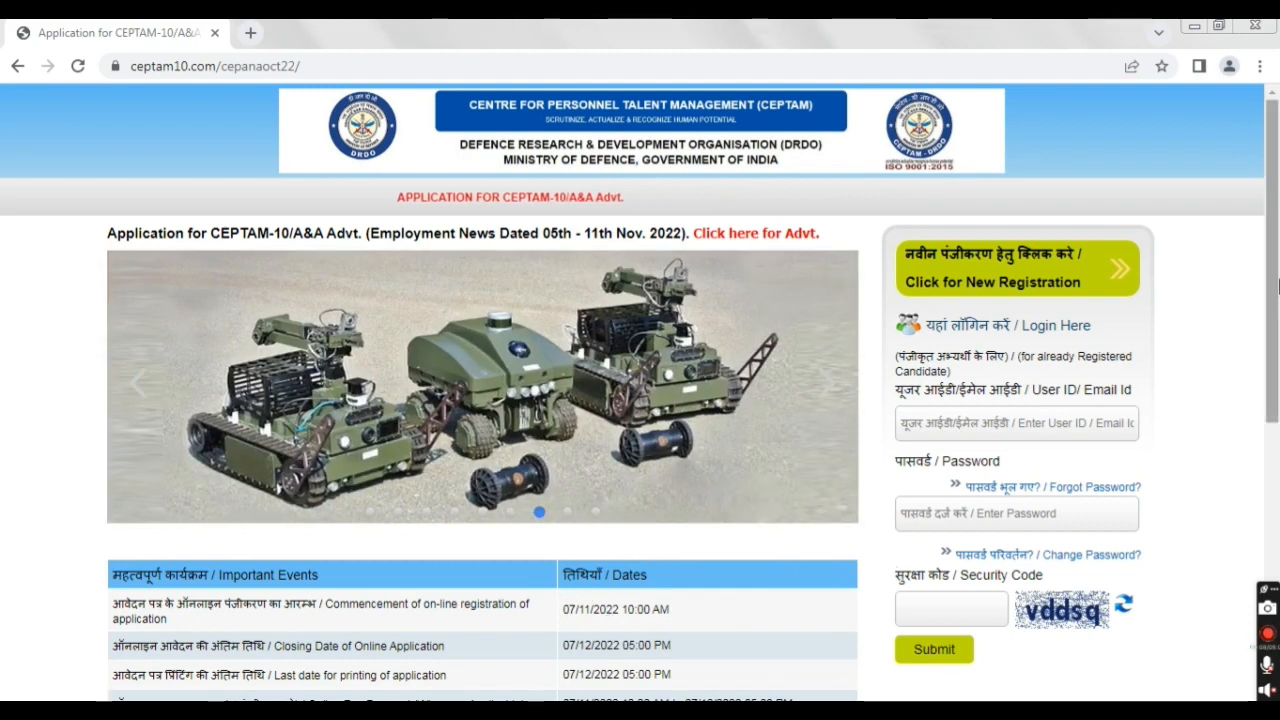
Start a new candidate registration and scroll through the empty step 1 of 7 form in the new tab
{"action": "left_click_drag", "start_coordinate": [1277, 285], "coordinate": [1277, 377]}
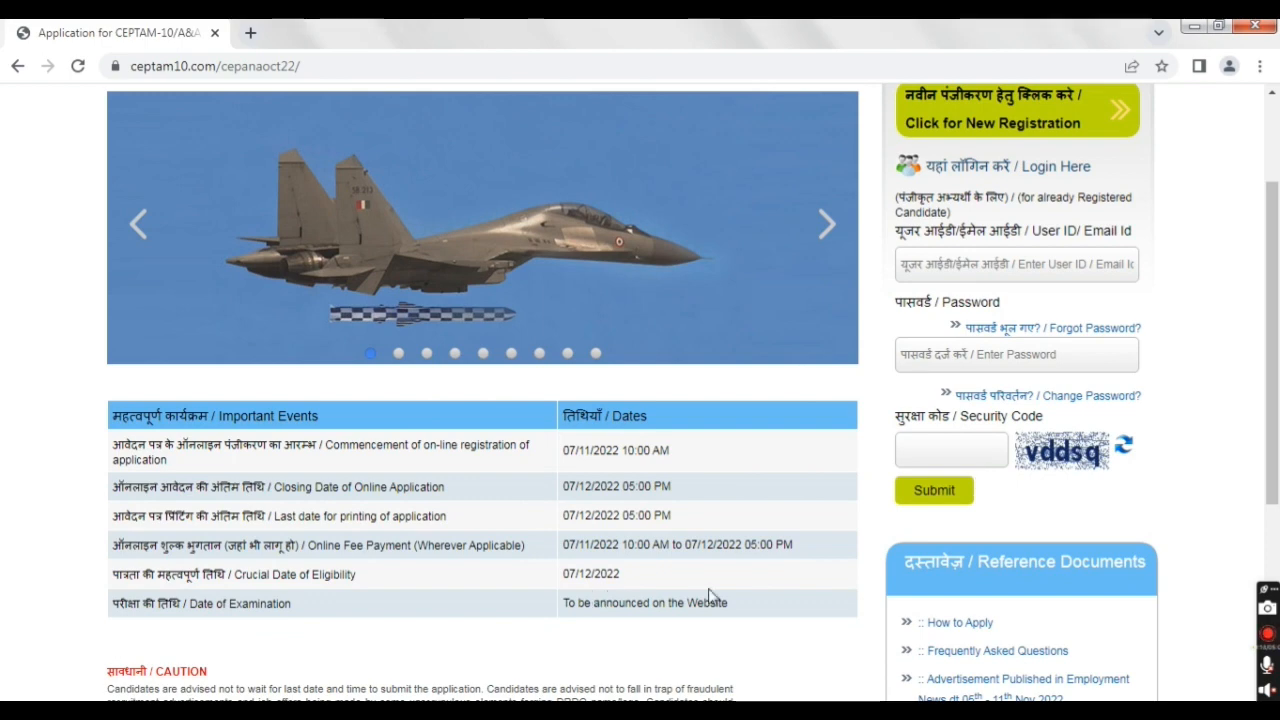
{"action": "left_click_drag", "start_coordinate": [1275, 393], "coordinate": [1278, 289]}
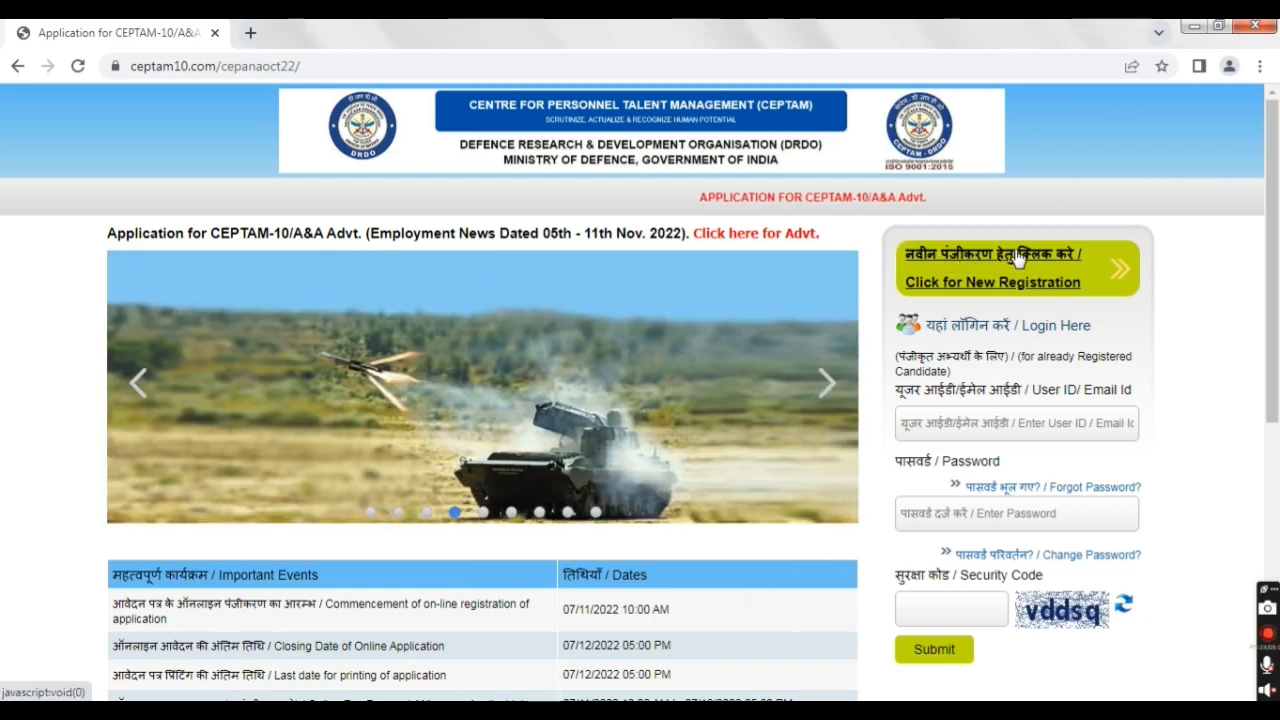
{"action": "left_click", "coordinate": [1017, 258]}
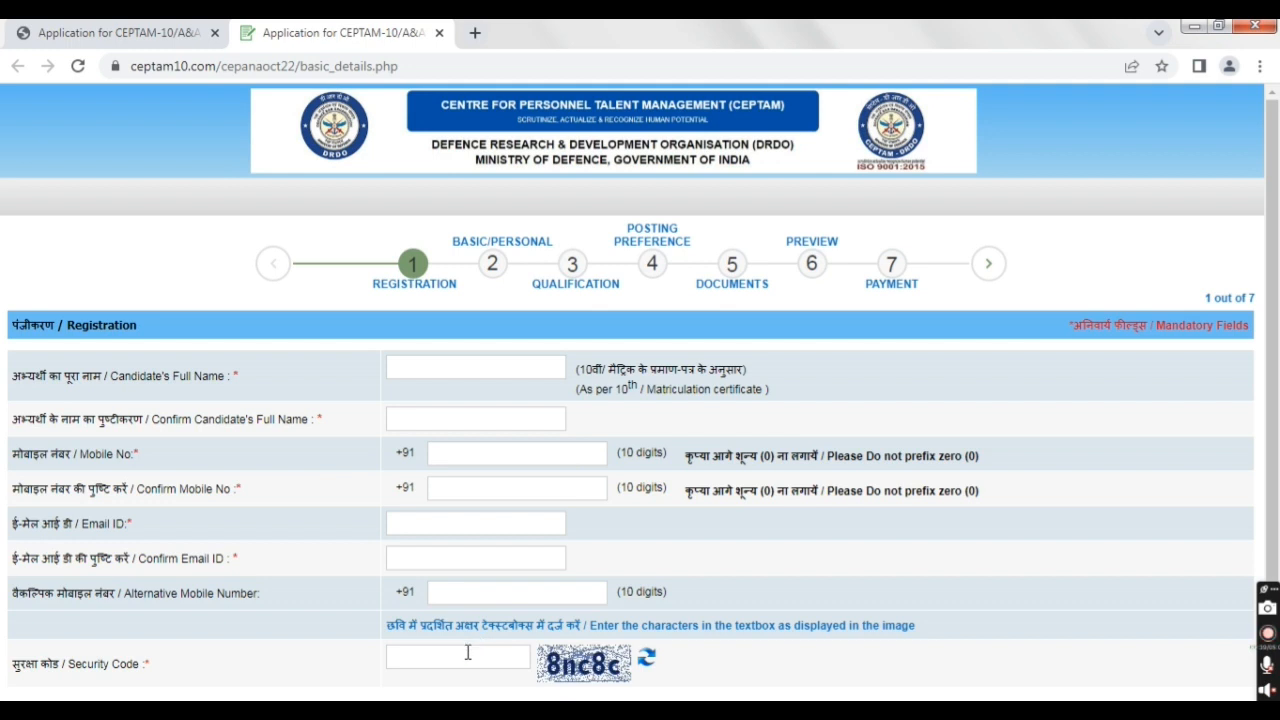
{"action": "left_click_drag", "start_coordinate": [1271, 362], "coordinate": [1271, 386]}
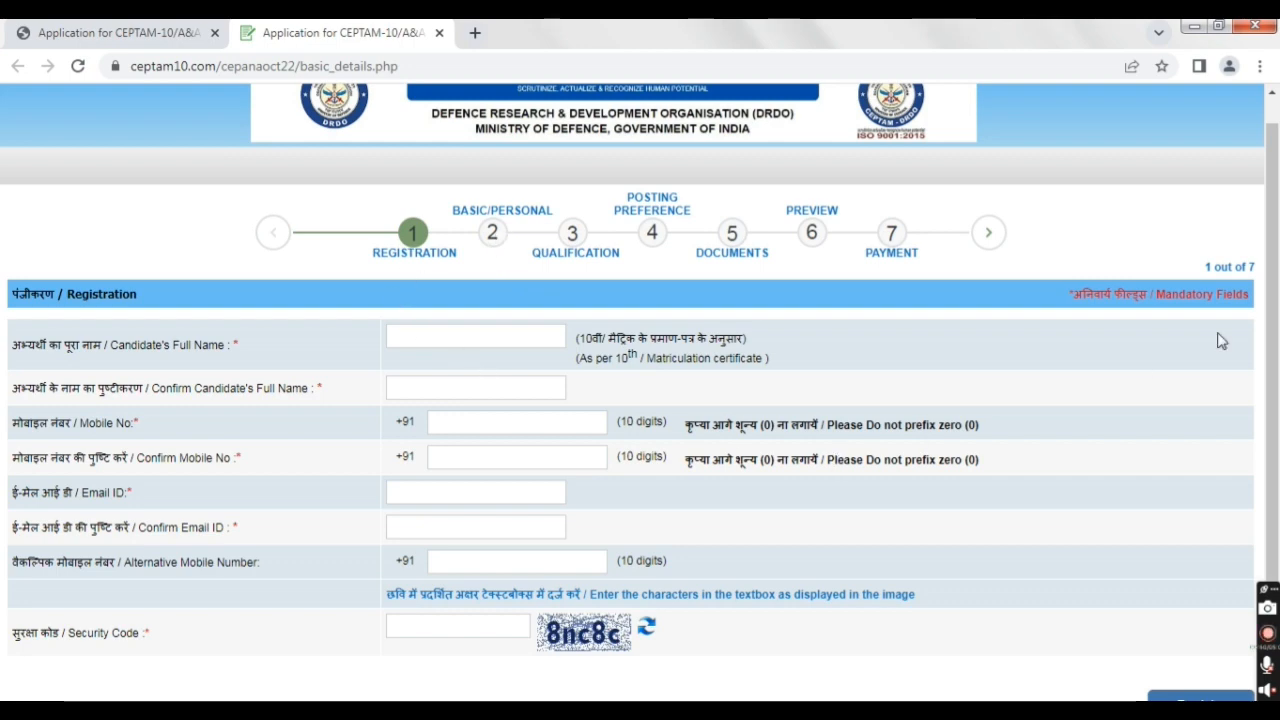
{"action": "left_click_drag", "start_coordinate": [1278, 294], "coordinate": [1278, 268]}
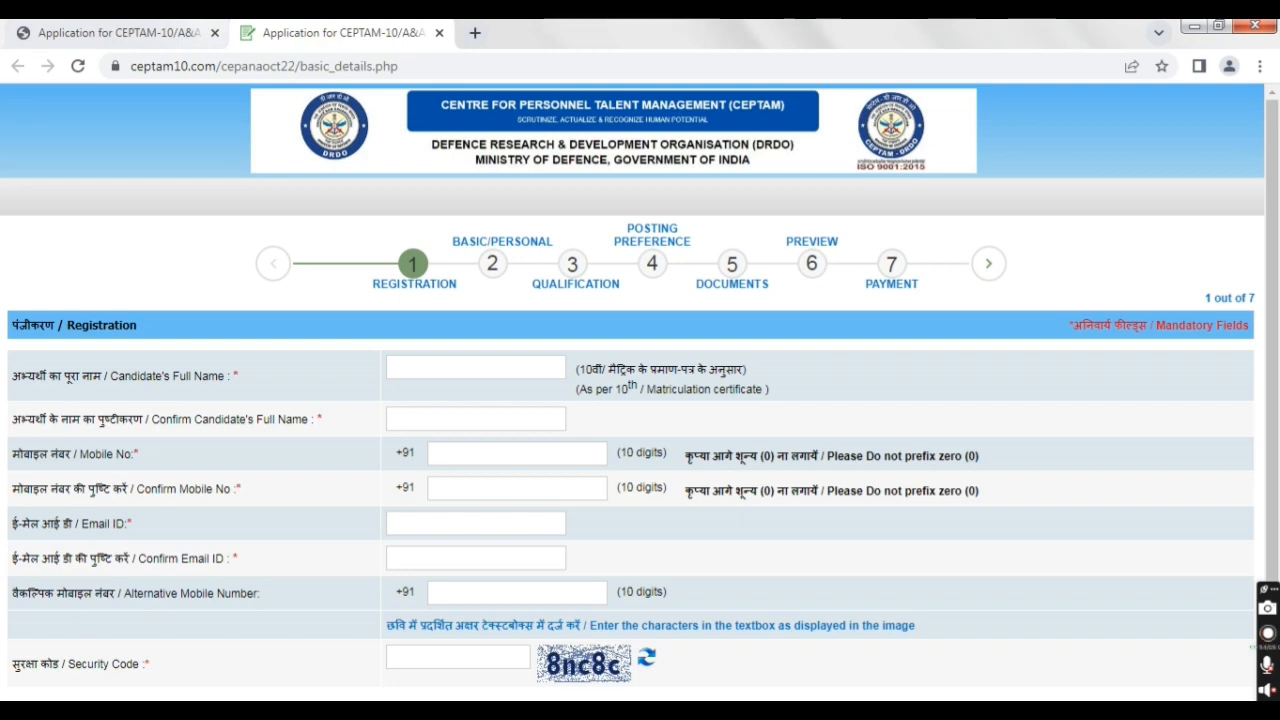
Log in on the first tab with the candidate's User ID, password and the security code
{"action": "left_click", "coordinate": [110, 32]}
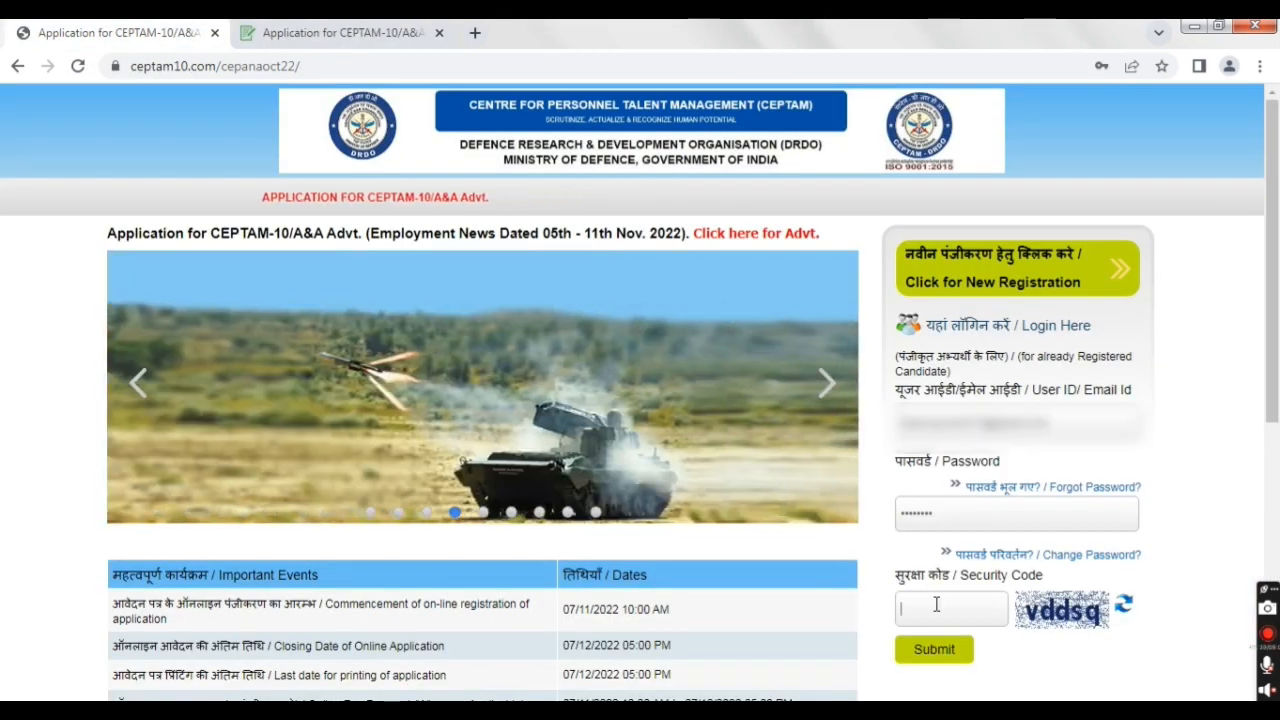
{"action": "left_click", "coordinate": [936, 604]}
{"action": "type", "text": "vdds"}
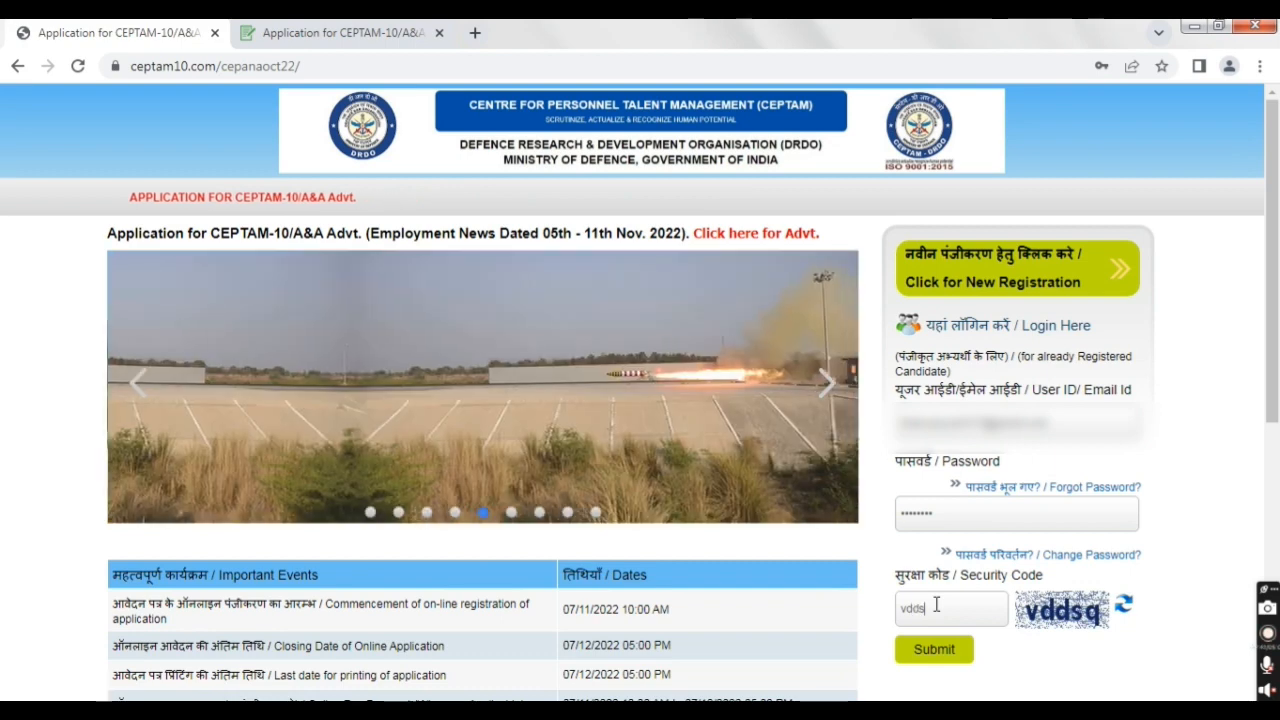
{"action": "type", "text": "q"}
{"action": "left_click", "coordinate": [935, 650]}
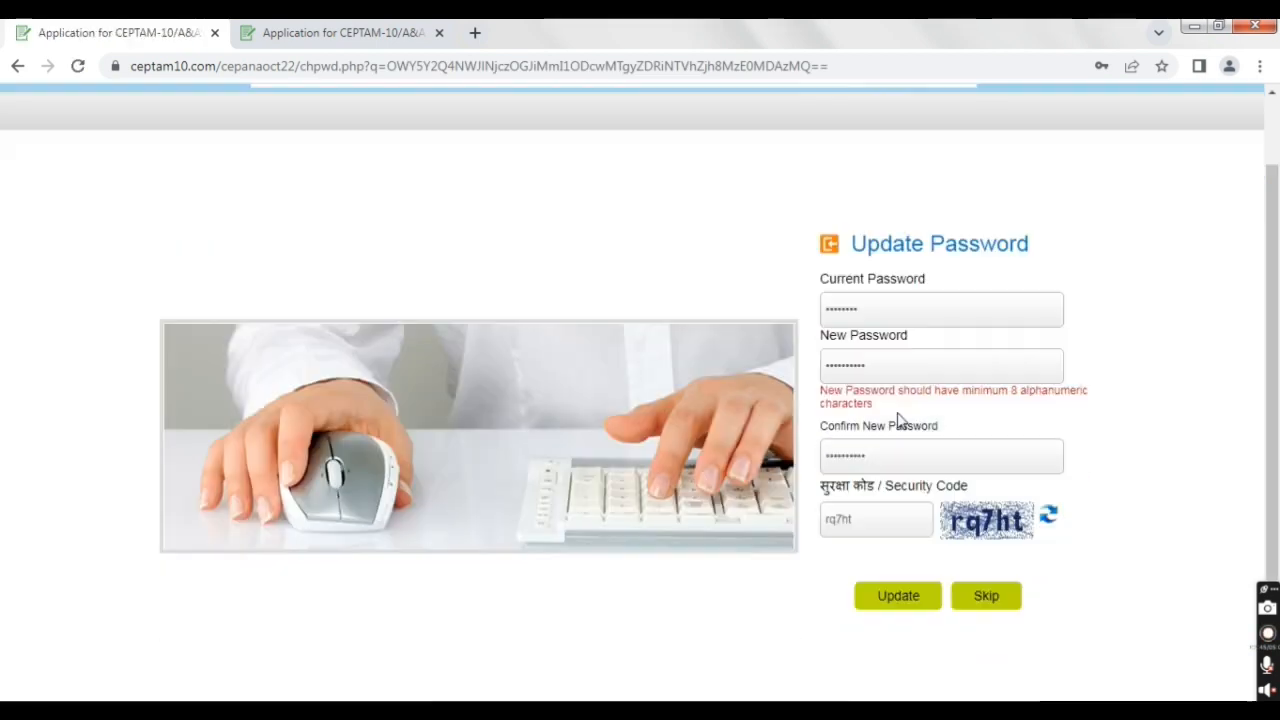
Replace the account password with a new one, confirm it, and decline Chrome's save prompt
{"action": "double_click", "coordinate": [845, 367]}
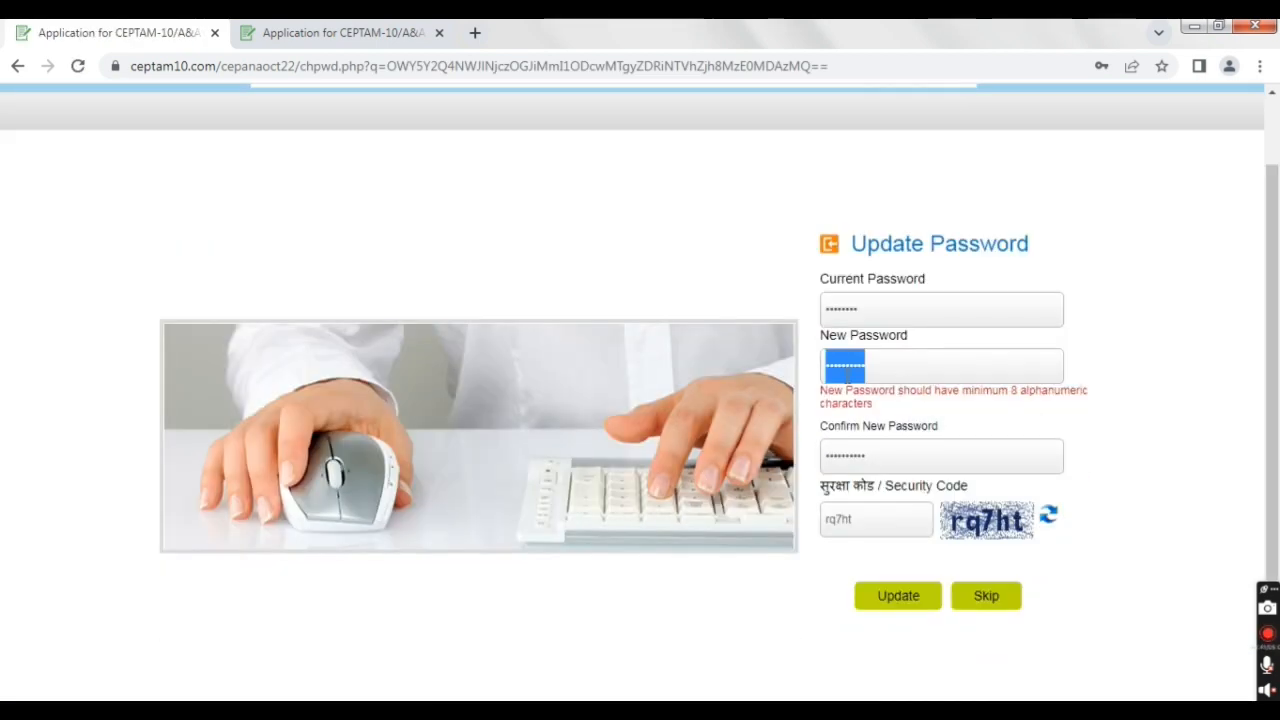
{"action": "key", "text": "BackSpace"}
{"action": "type", "text": "••••••"}
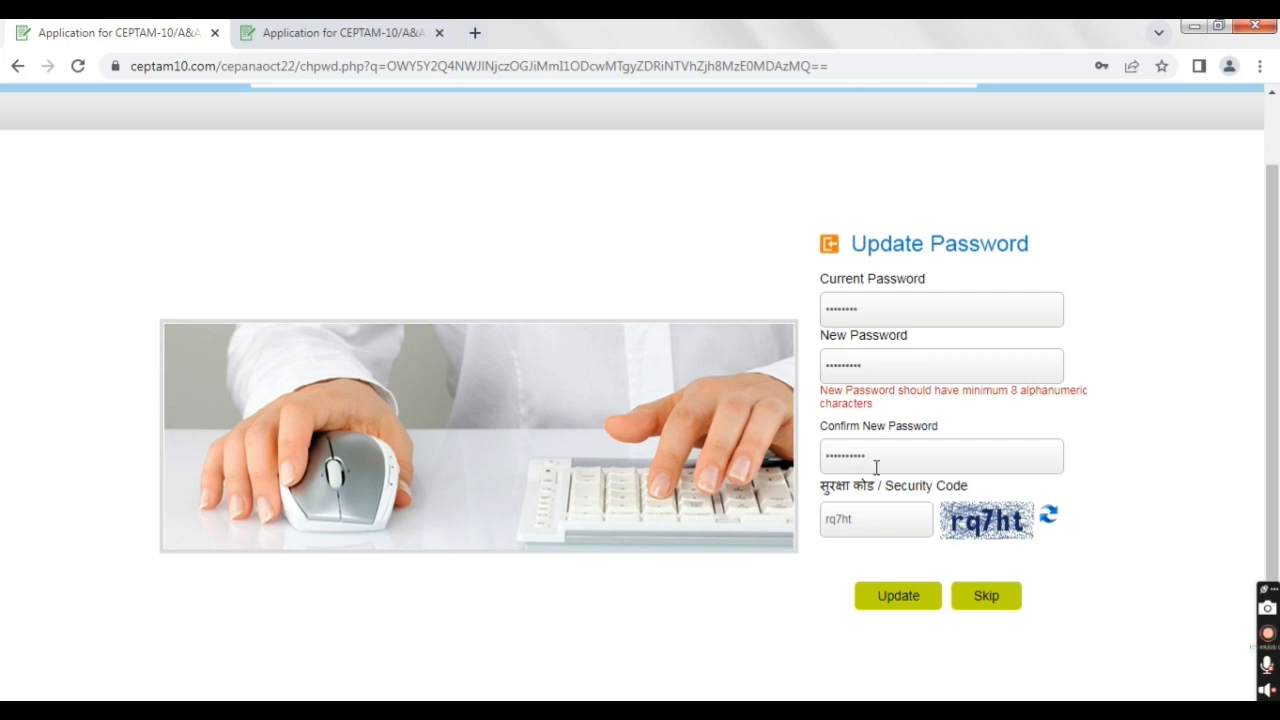
{"action": "double_click", "coordinate": [830, 458]}
{"action": "type", "text": "•••"}
{"action": "left_click", "coordinate": [899, 607]}
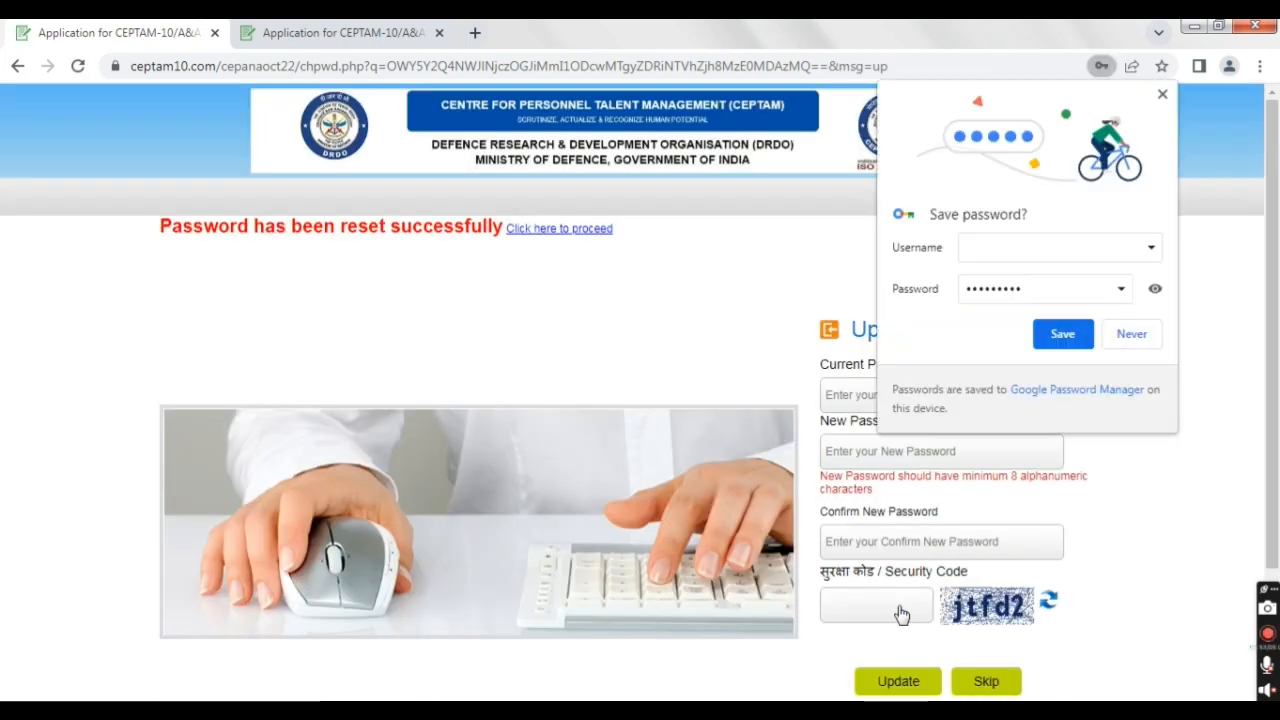
{"action": "left_click", "coordinate": [1162, 96]}
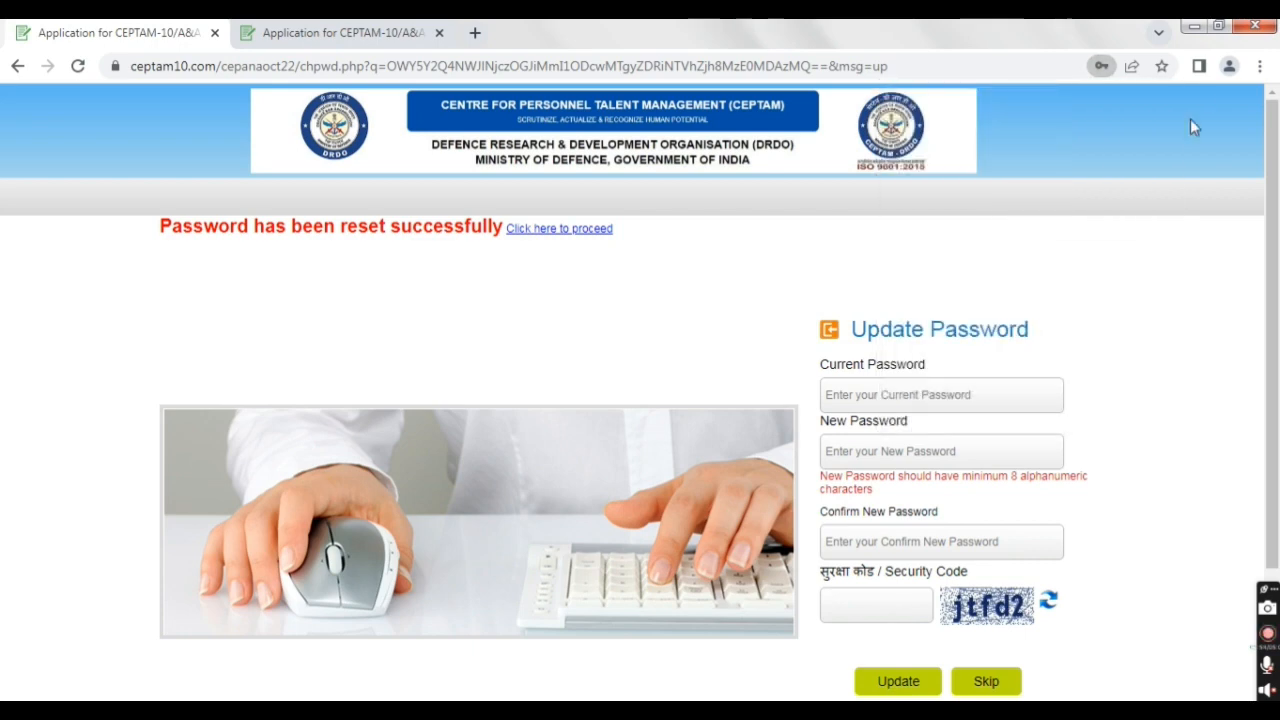
Skip past the password page to the candidate dashboard
{"action": "scroll", "coordinate": [1277, 323], "scroll_direction": "down", "scroll_amount": 1}
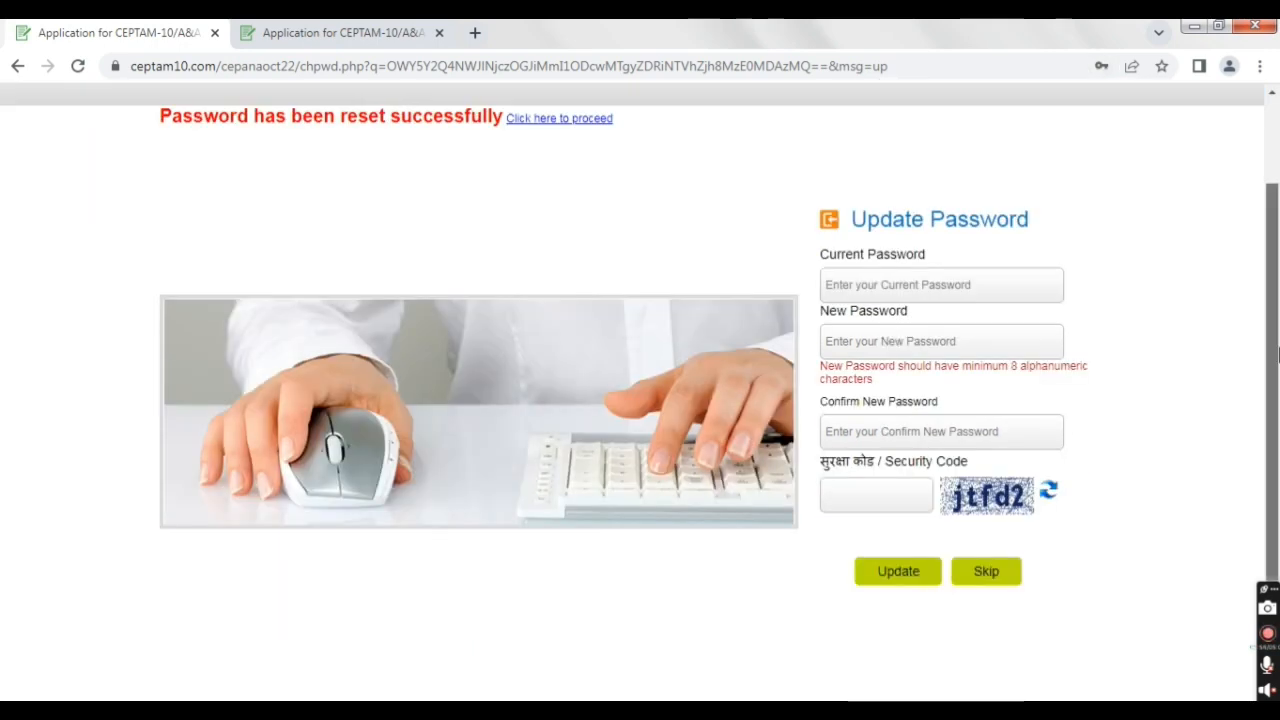
{"action": "scroll", "coordinate": [1277, 323], "scroll_direction": "down", "scroll_amount": 1}
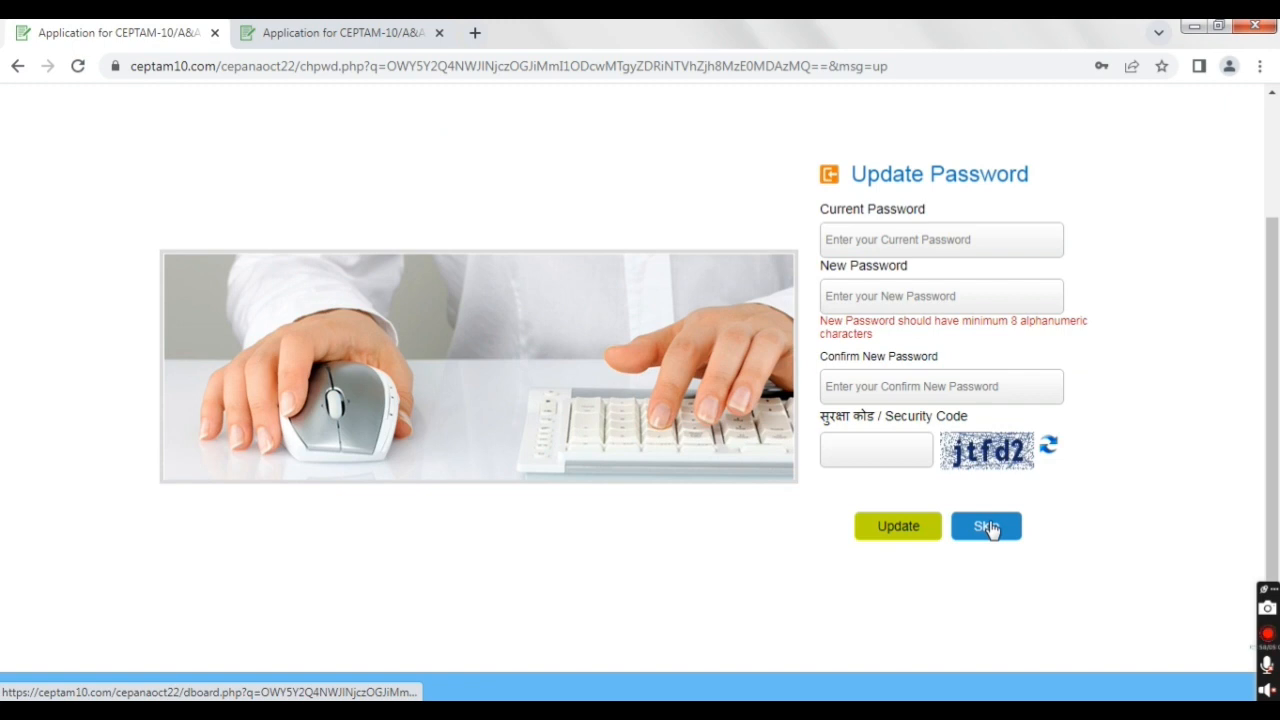
{"action": "left_click", "coordinate": [987, 527]}
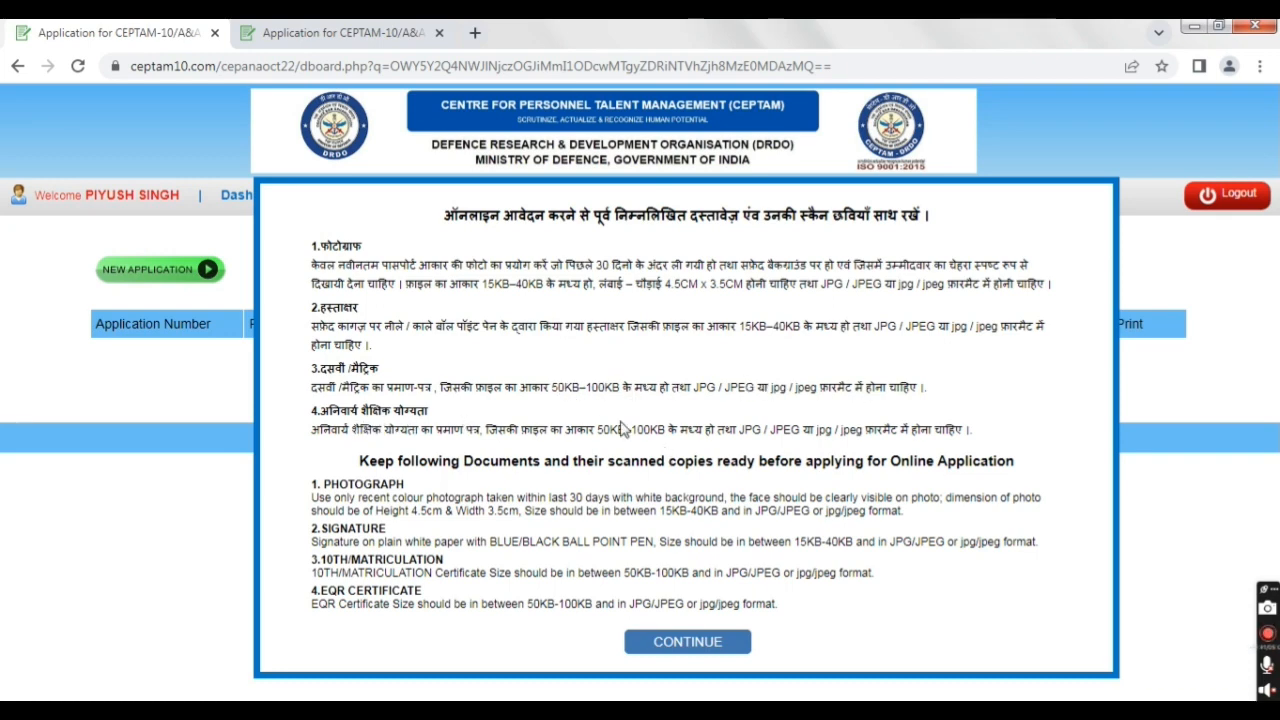
Dismiss the document checklist and close the extra dashboard tab, keeping the application form
{"action": "left_click", "coordinate": [673, 646]}
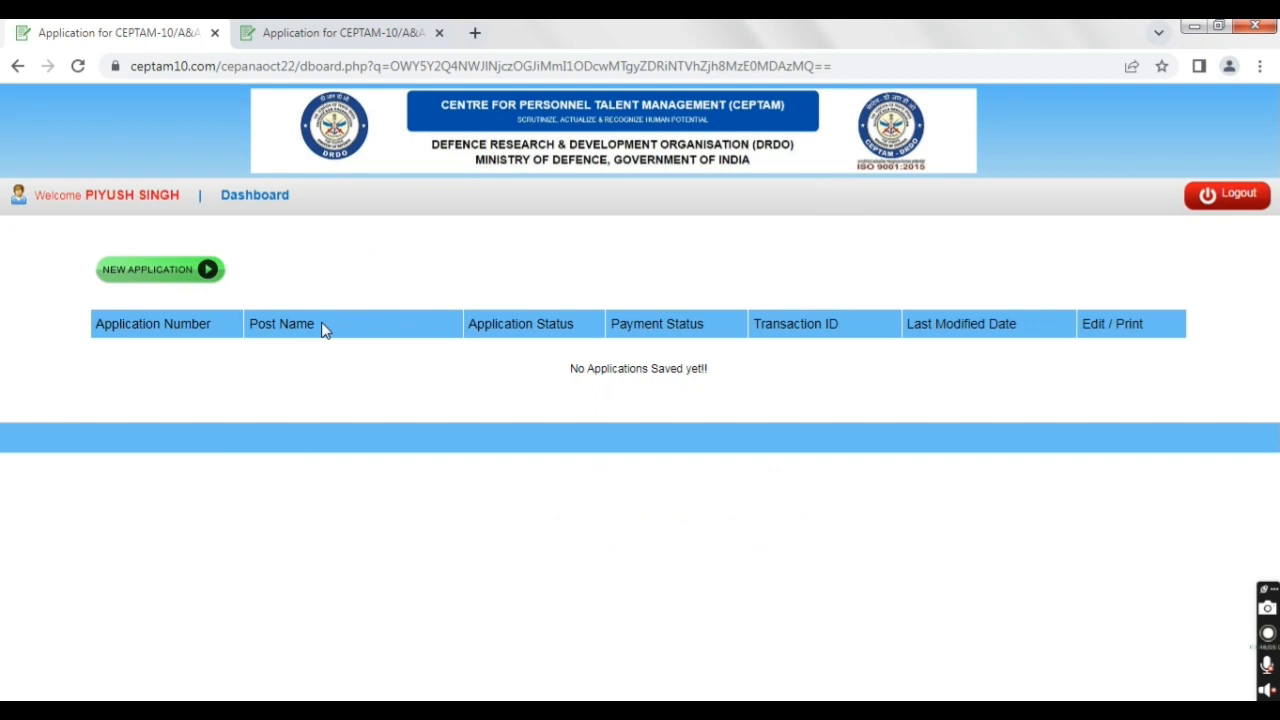
{"action": "key", "text": "ctrl+w"}
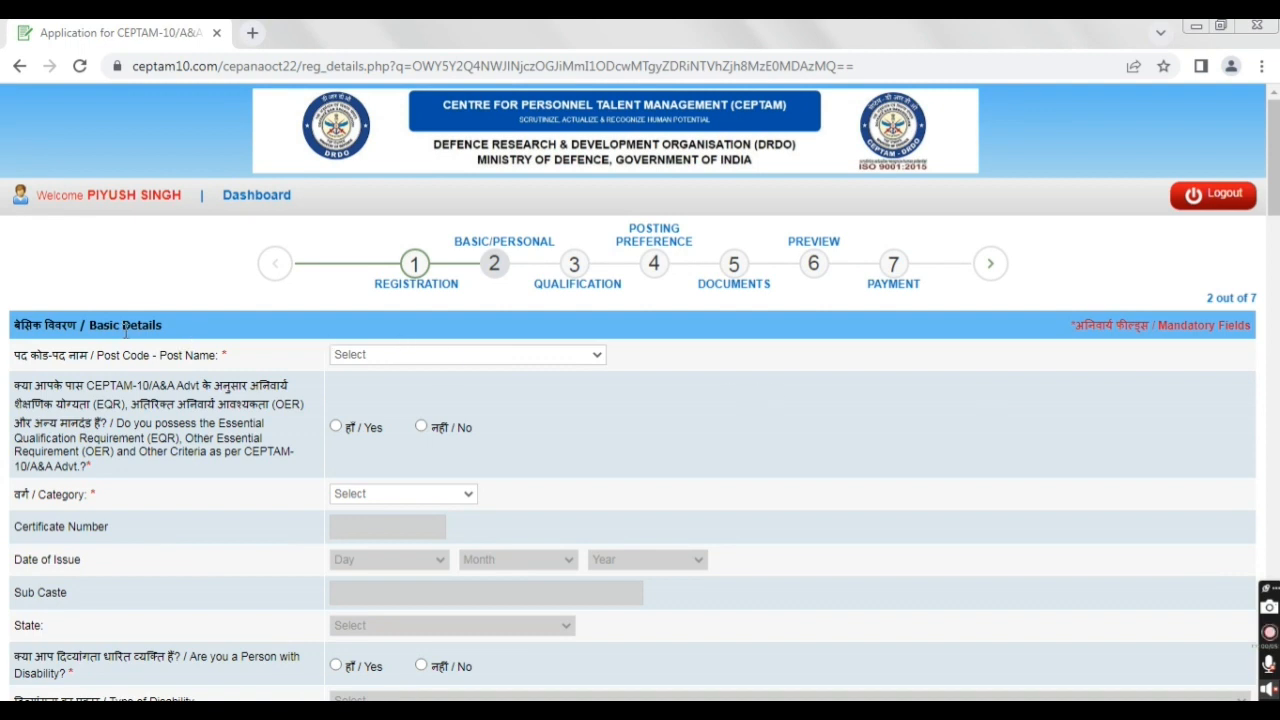
Choose post 0801 - Security Assistant 'A' and, after trying OBC - Creamy layer and EWS, set Category to UR
{"action": "left_click", "coordinate": [447, 356]}
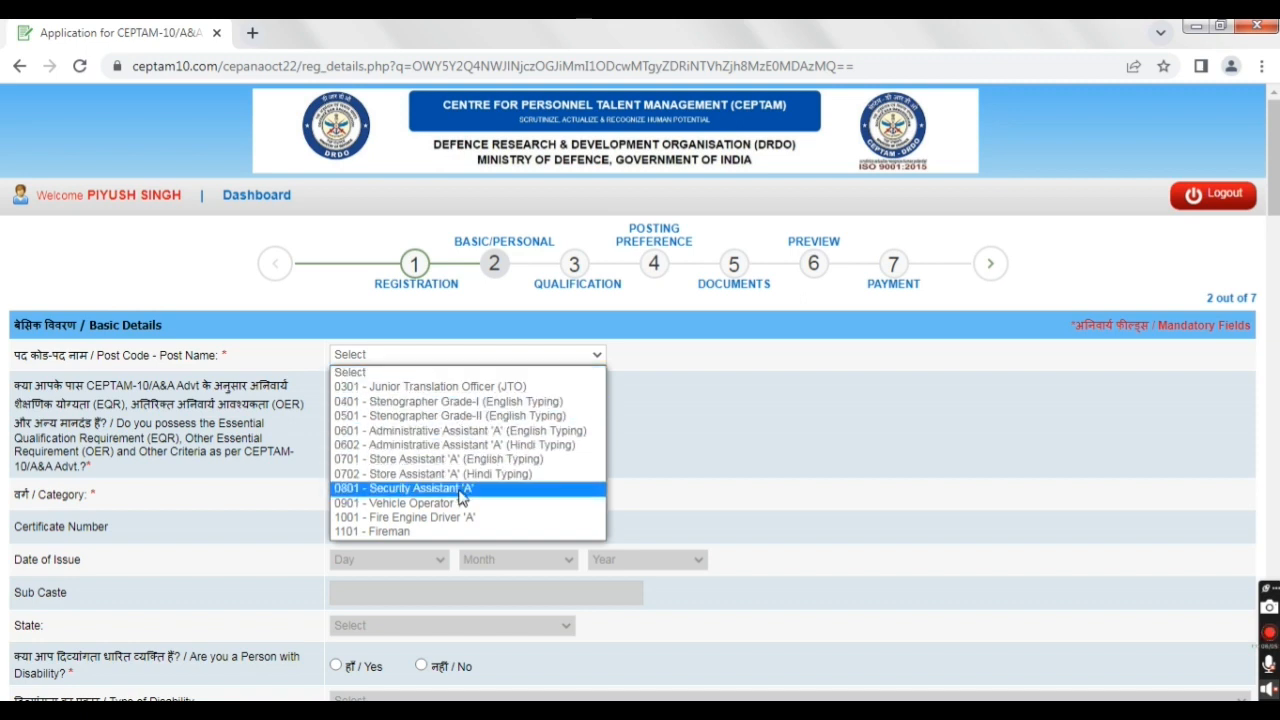
{"action": "left_click", "coordinate": [463, 490]}
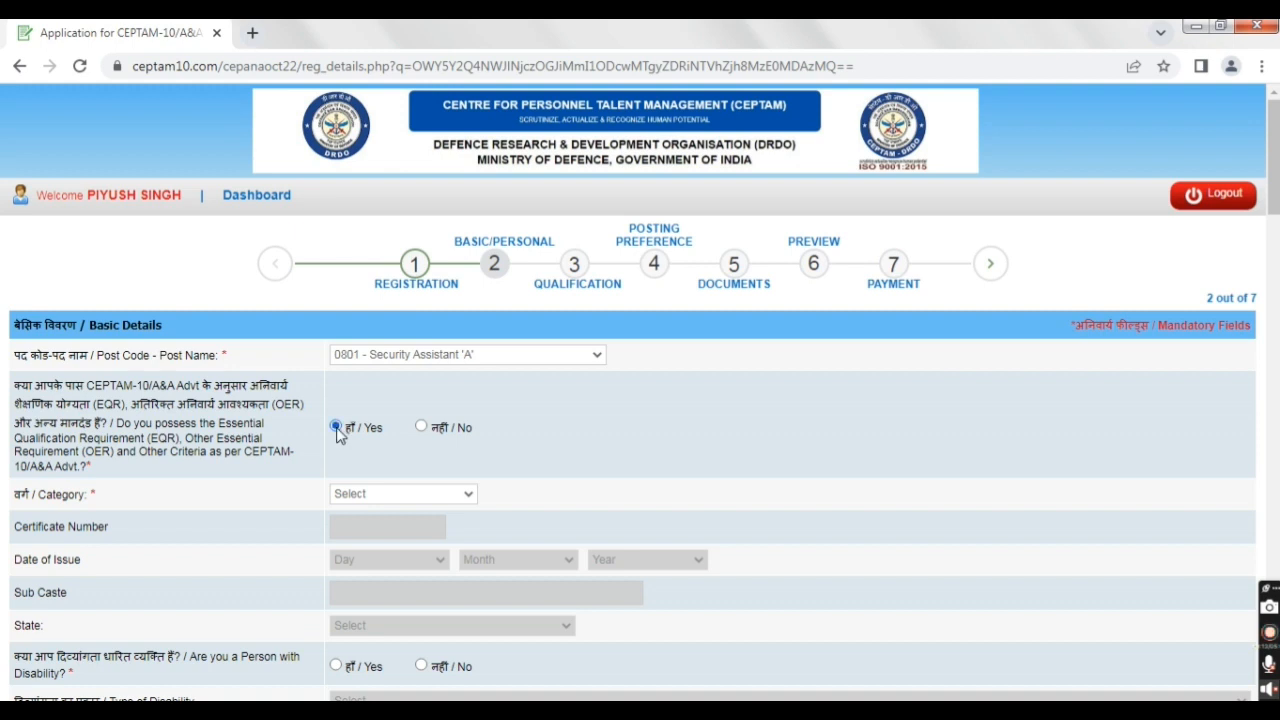
{"action": "left_click", "coordinate": [390, 494]}
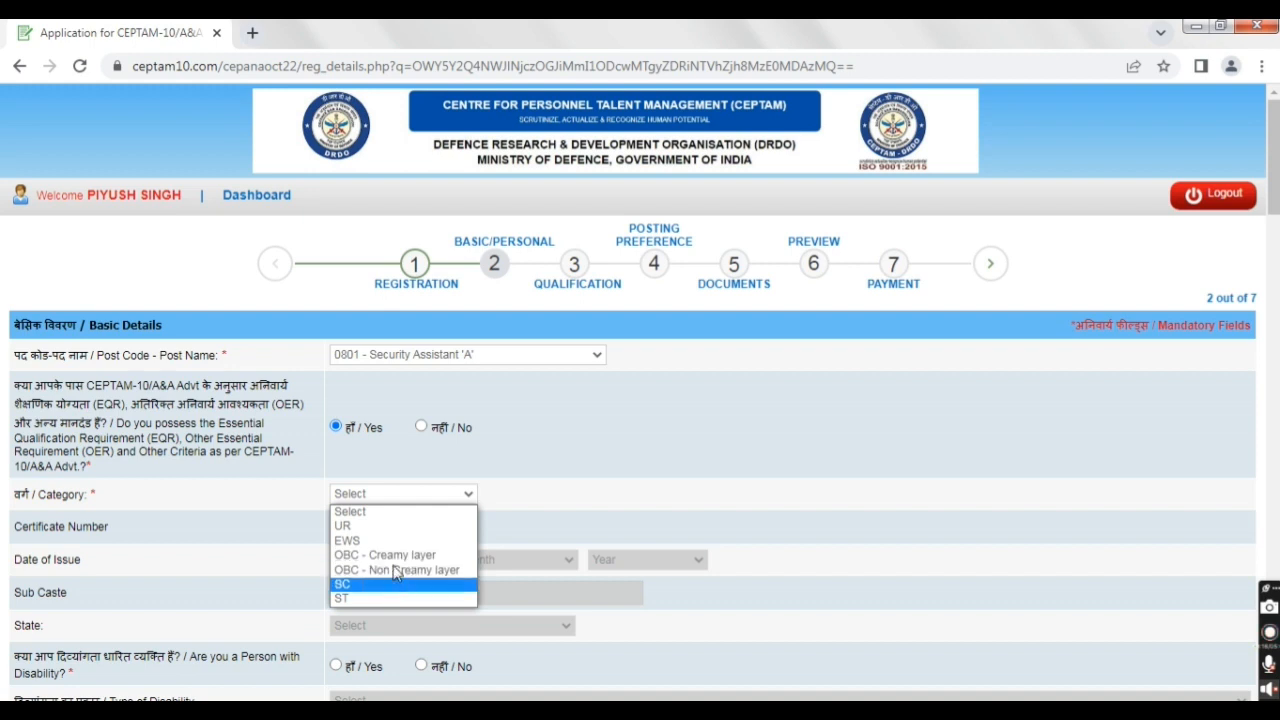
{"action": "left_click", "coordinate": [390, 526]}
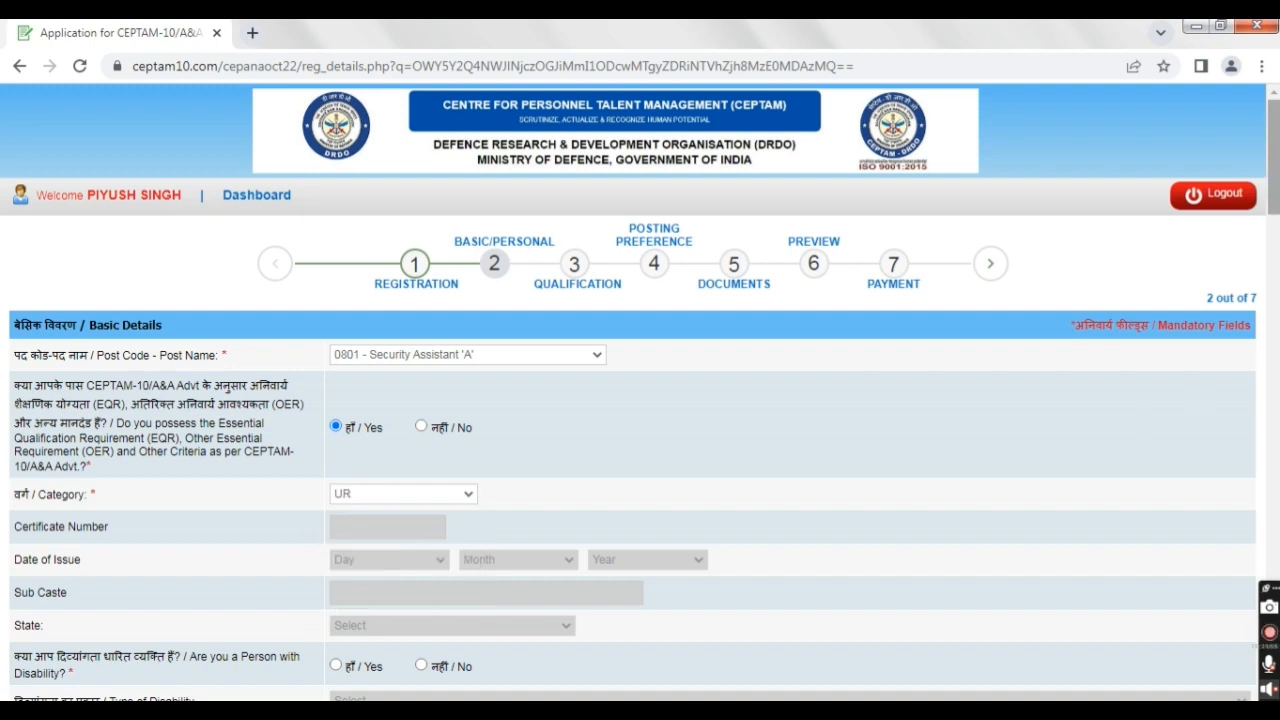
{"action": "scroll", "coordinate": [536, 436], "scroll_direction": "down", "scroll_amount": 1}
{"action": "left_click", "coordinate": [475, 436]}
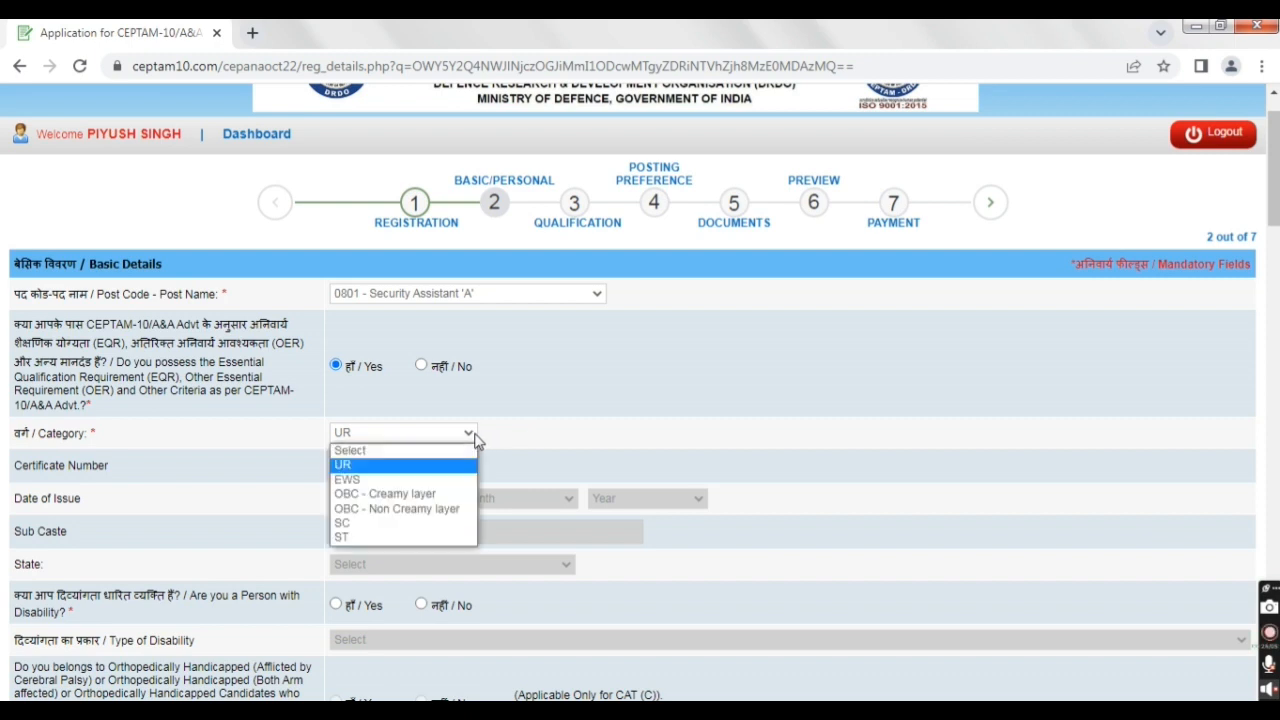
{"action": "left_click", "coordinate": [437, 494]}
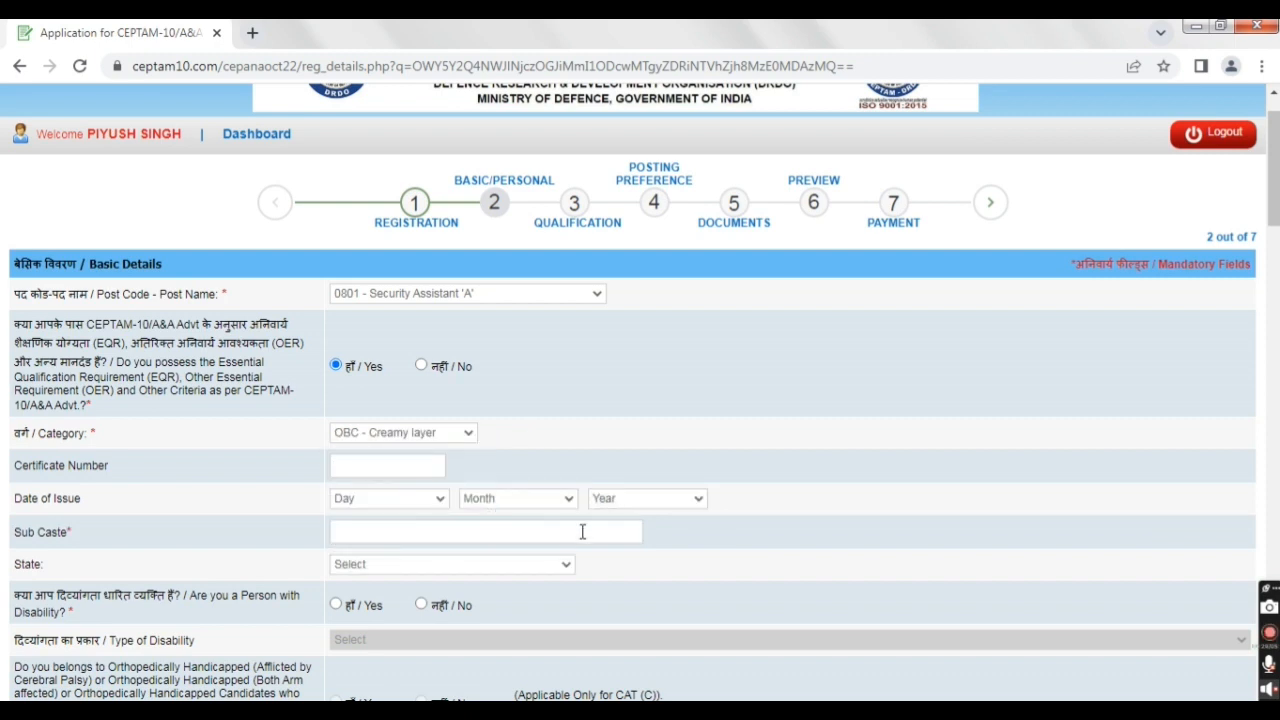
{"action": "left_click", "coordinate": [410, 432]}
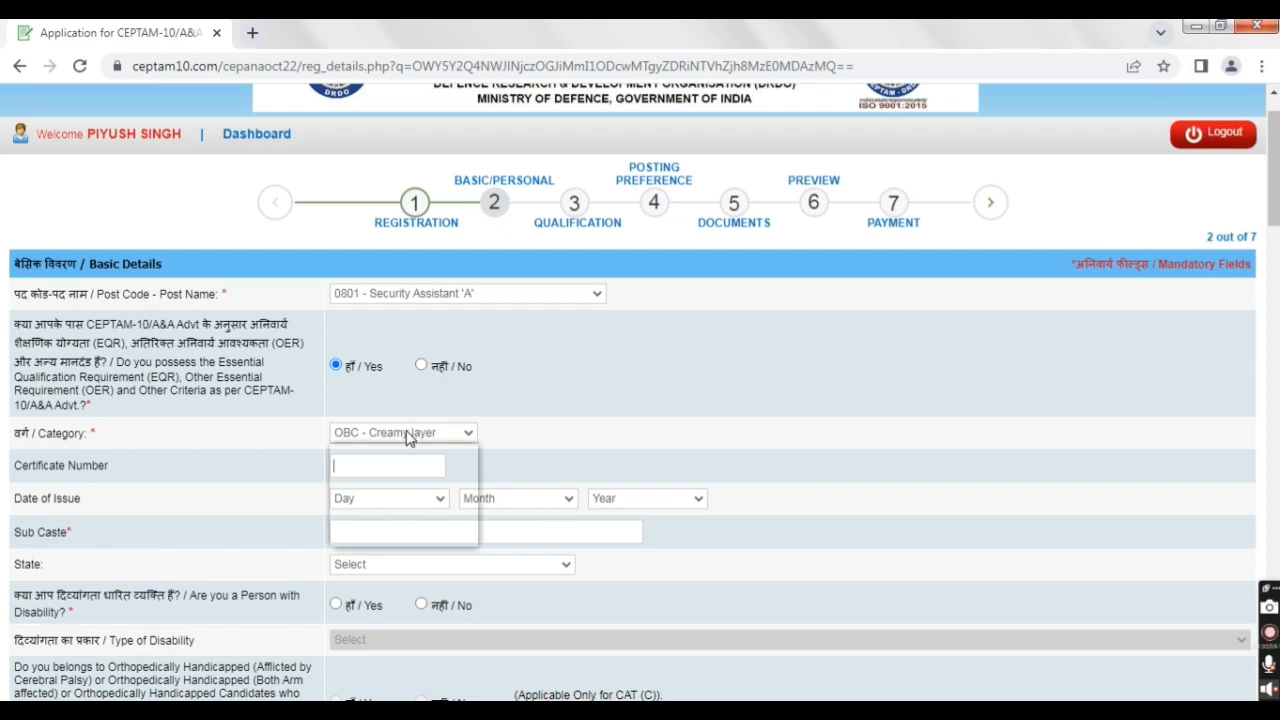
{"action": "left_click", "coordinate": [388, 481]}
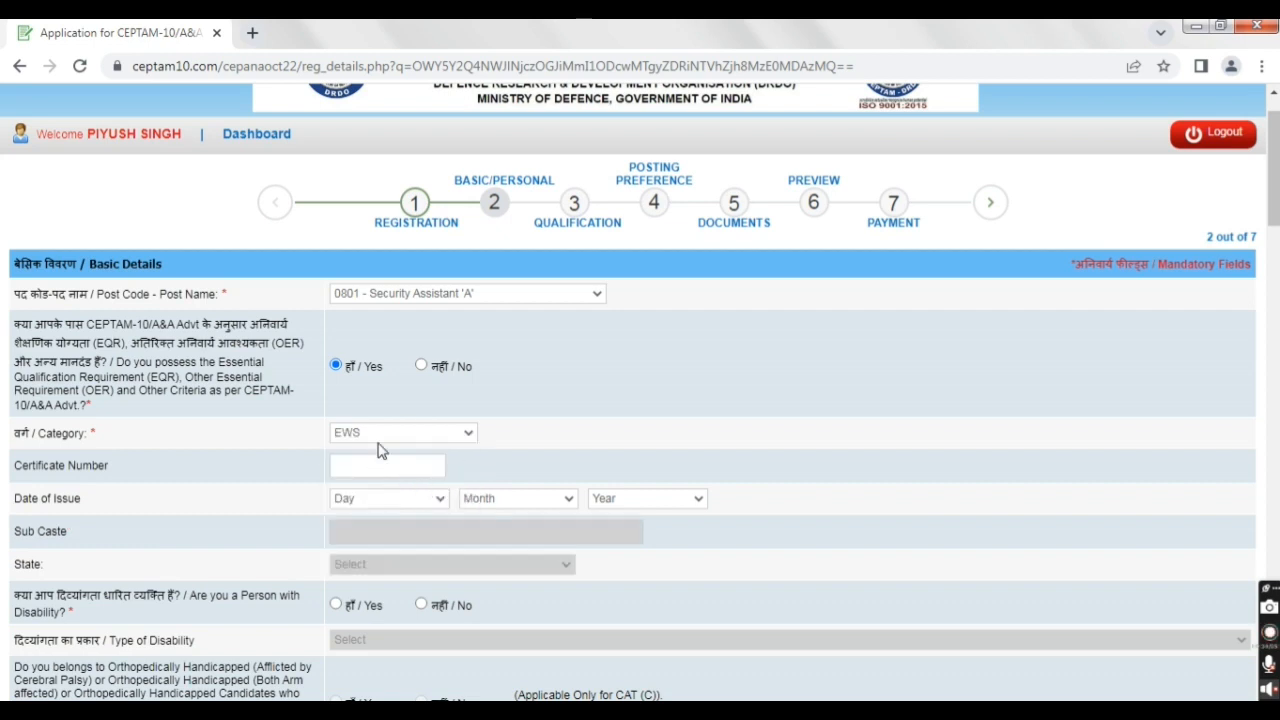
{"action": "left_click", "coordinate": [420, 432]}
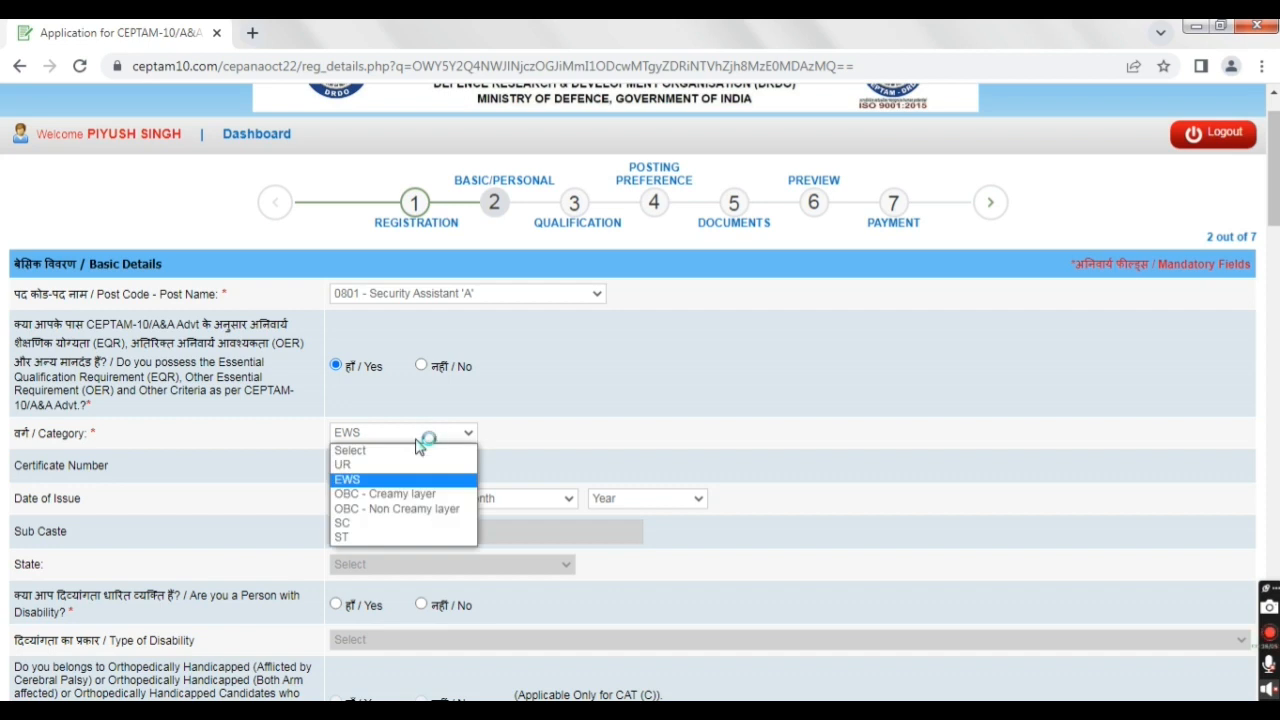
{"action": "left_click", "coordinate": [420, 465]}
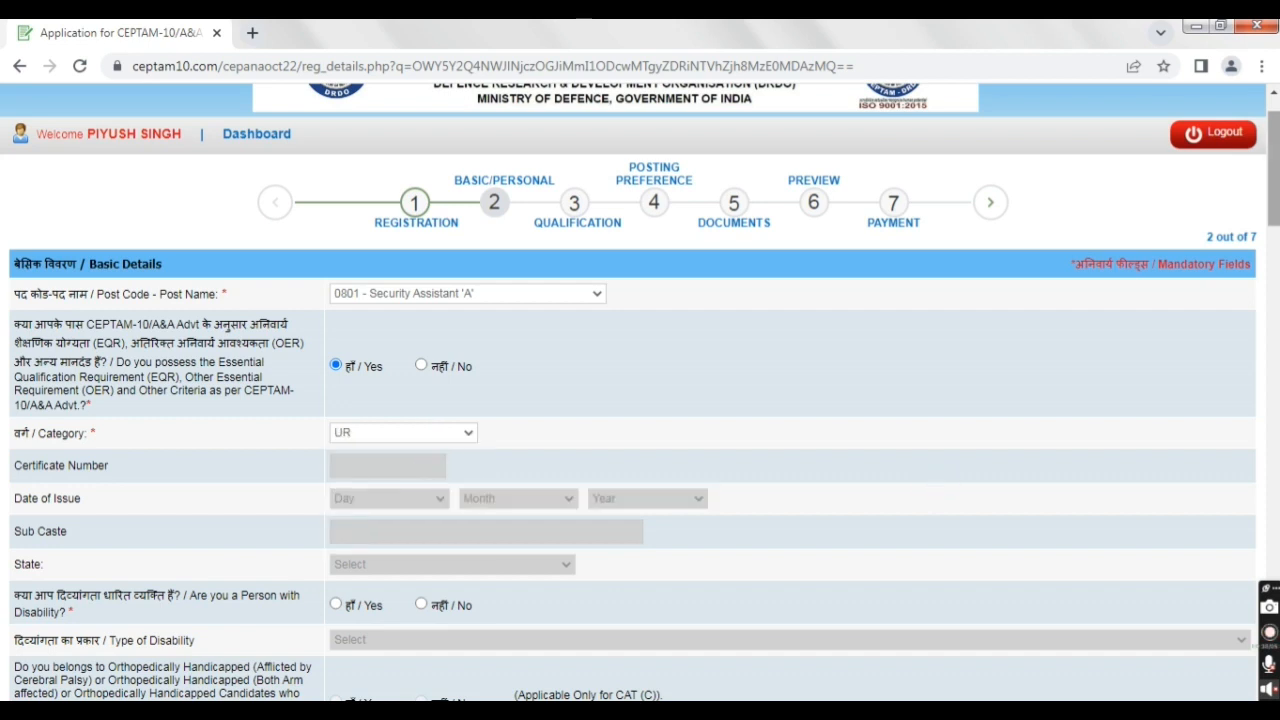
{"action": "scroll", "coordinate": [57, 413], "scroll_direction": "down", "scroll_amount": 2}
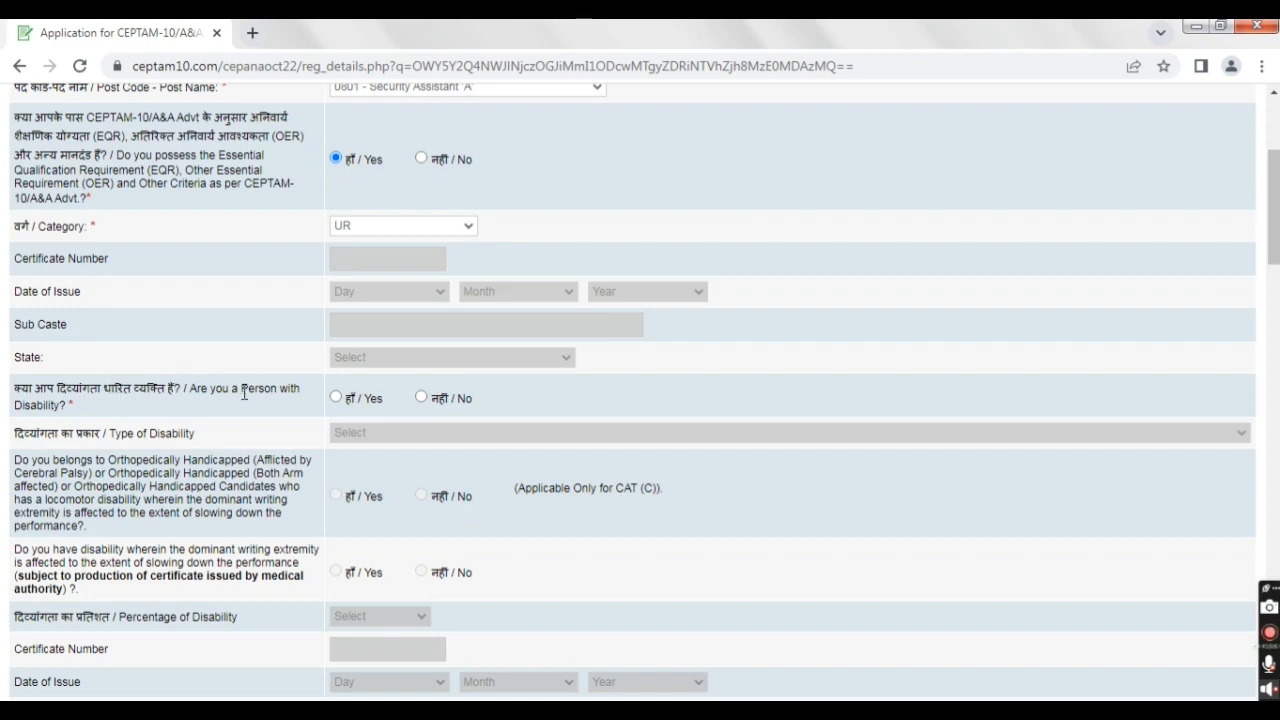
Answer No to the disability question, and No to minority community after briefly trying Yes
{"action": "left_click", "coordinate": [420, 397]}
{"action": "scroll", "coordinate": [640, 392], "scroll_direction": "down", "scroll_amount": 2}
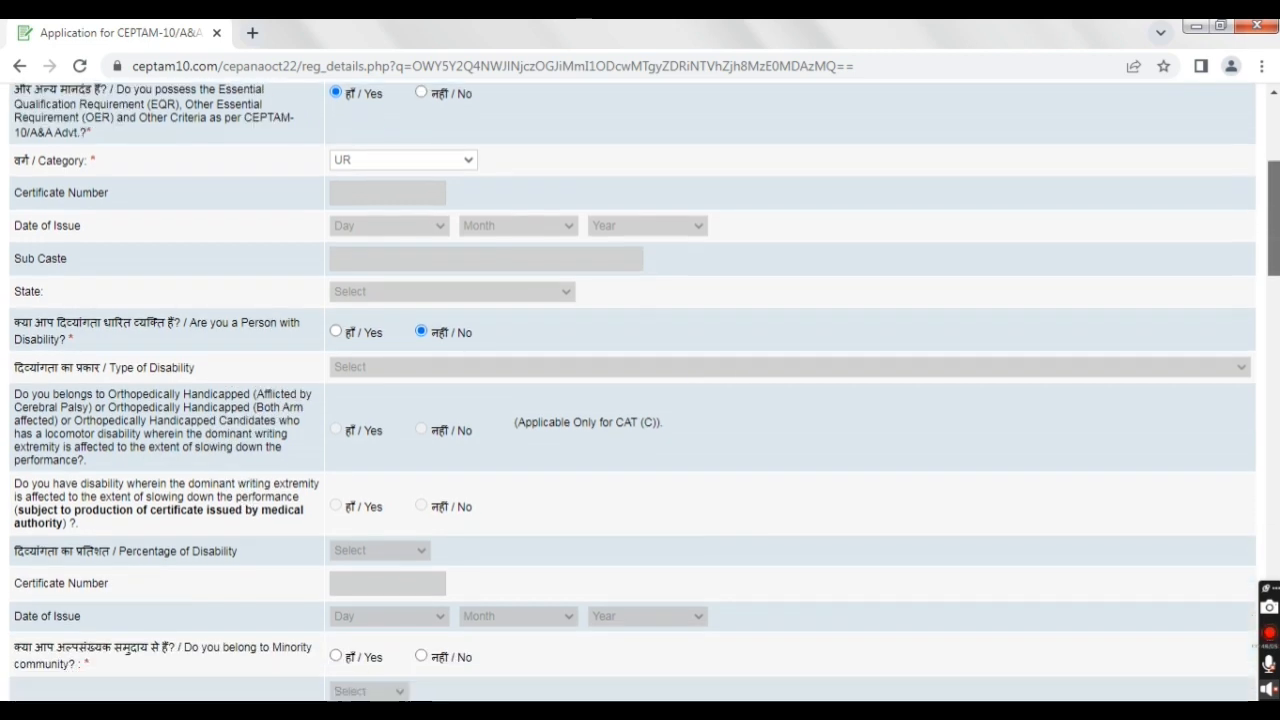
{"action": "scroll", "coordinate": [543, 209], "scroll_direction": "down", "scroll_amount": 1}
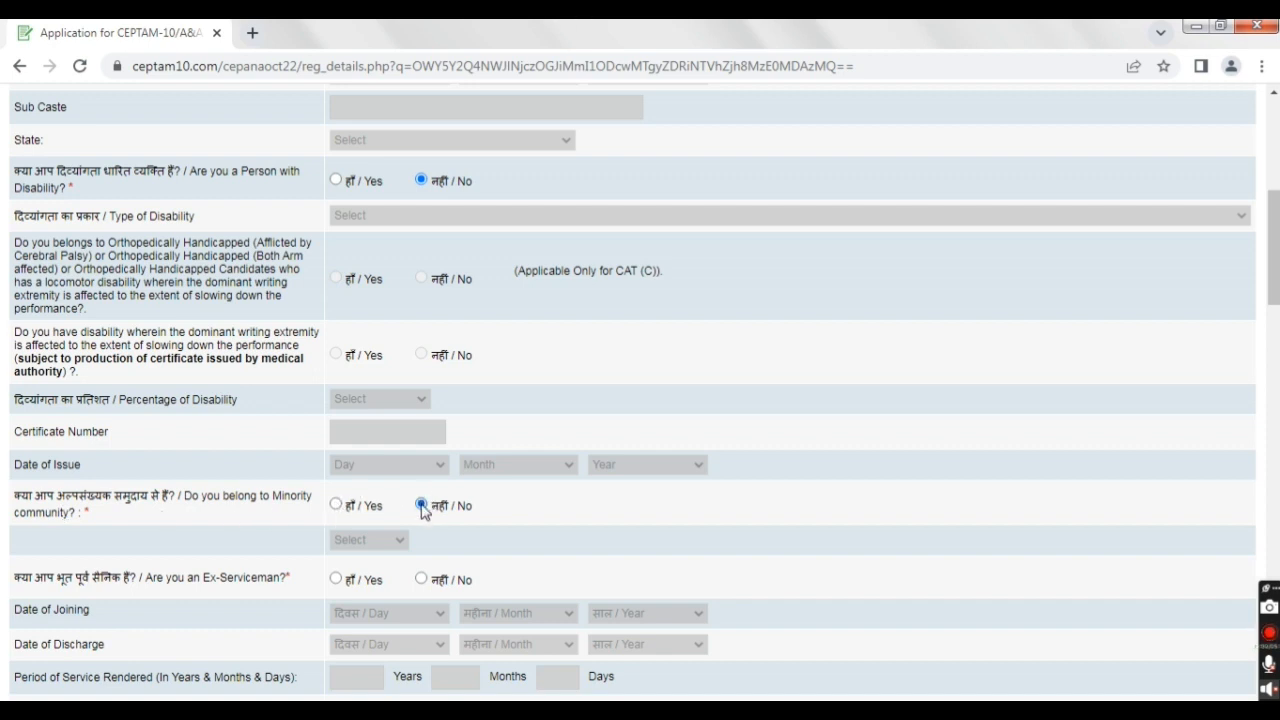
{"action": "left_click", "coordinate": [336, 504]}
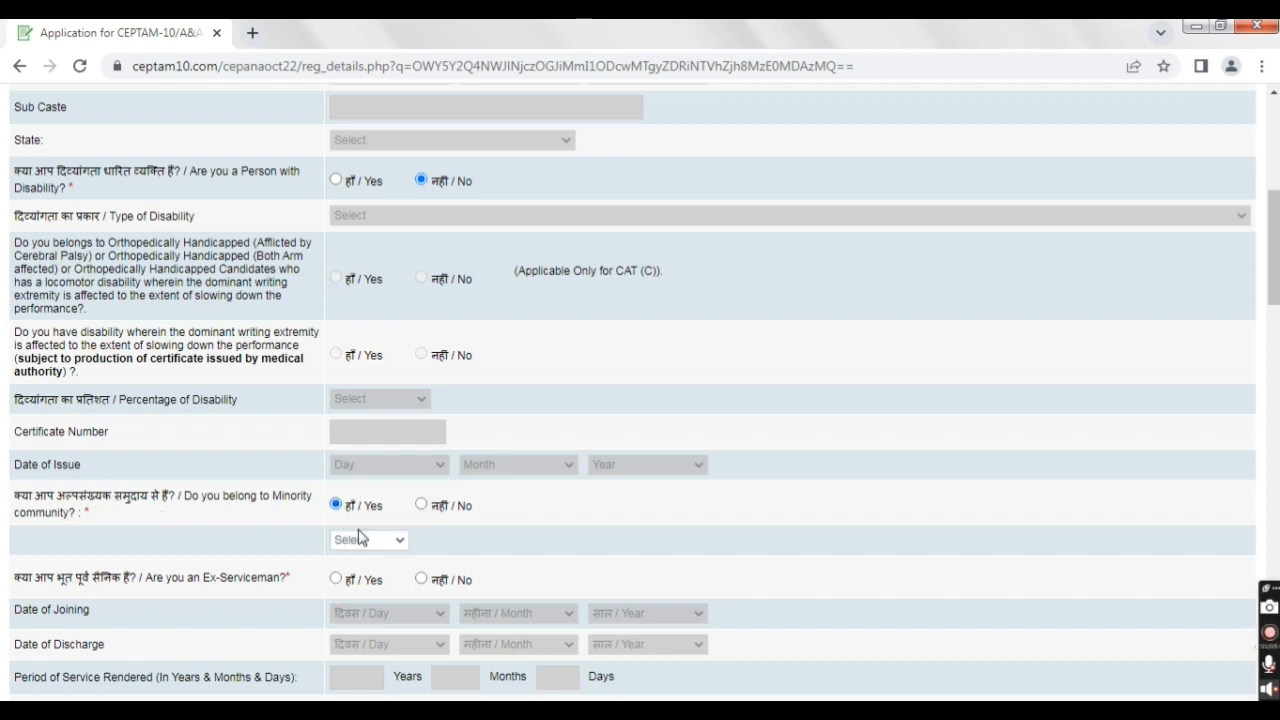
{"action": "left_click", "coordinate": [360, 538]}
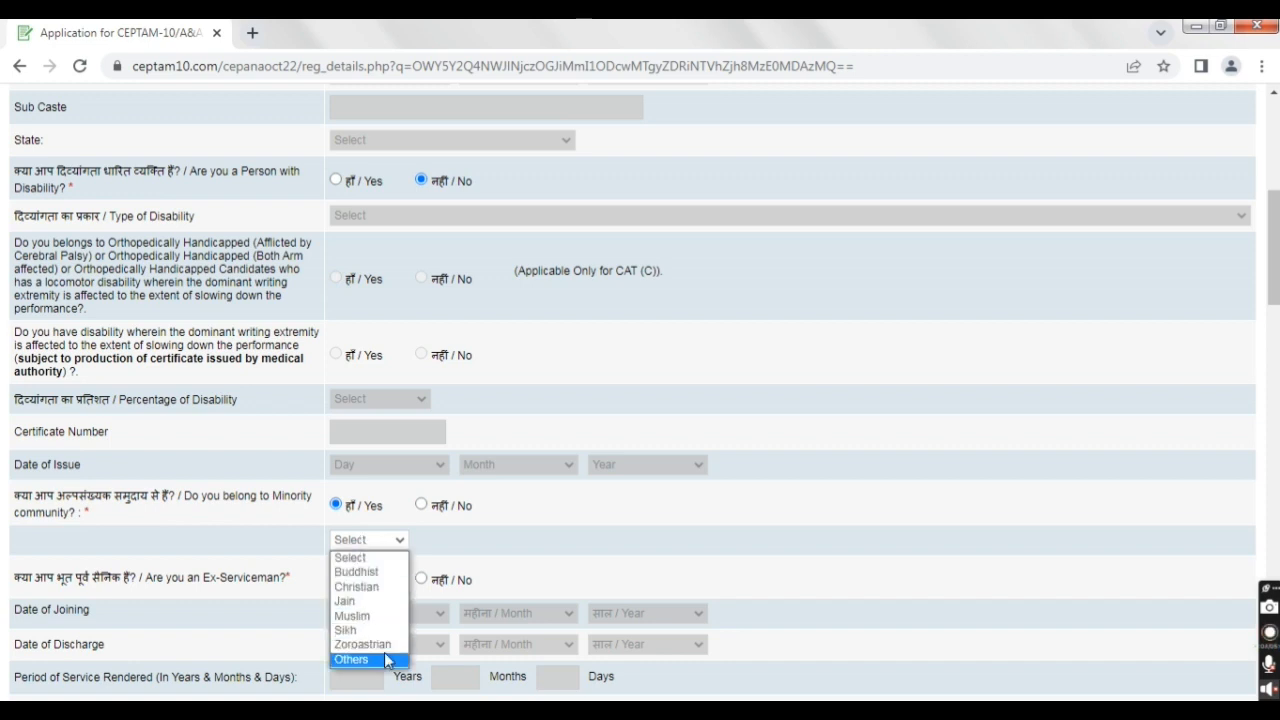
{"action": "left_click", "coordinate": [421, 504]}
{"action": "left_click", "coordinate": [421, 504]}
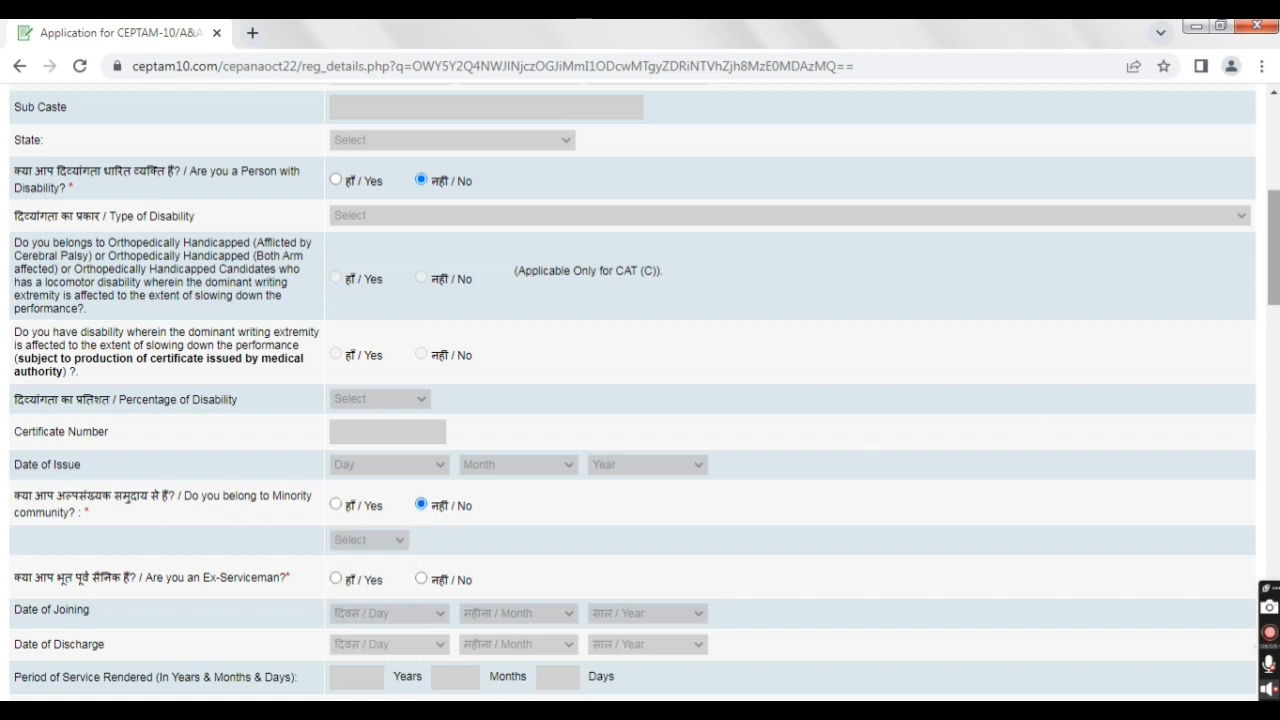
{"action": "scroll", "coordinate": [153, 338], "scroll_direction": "down", "scroll_amount": 3}
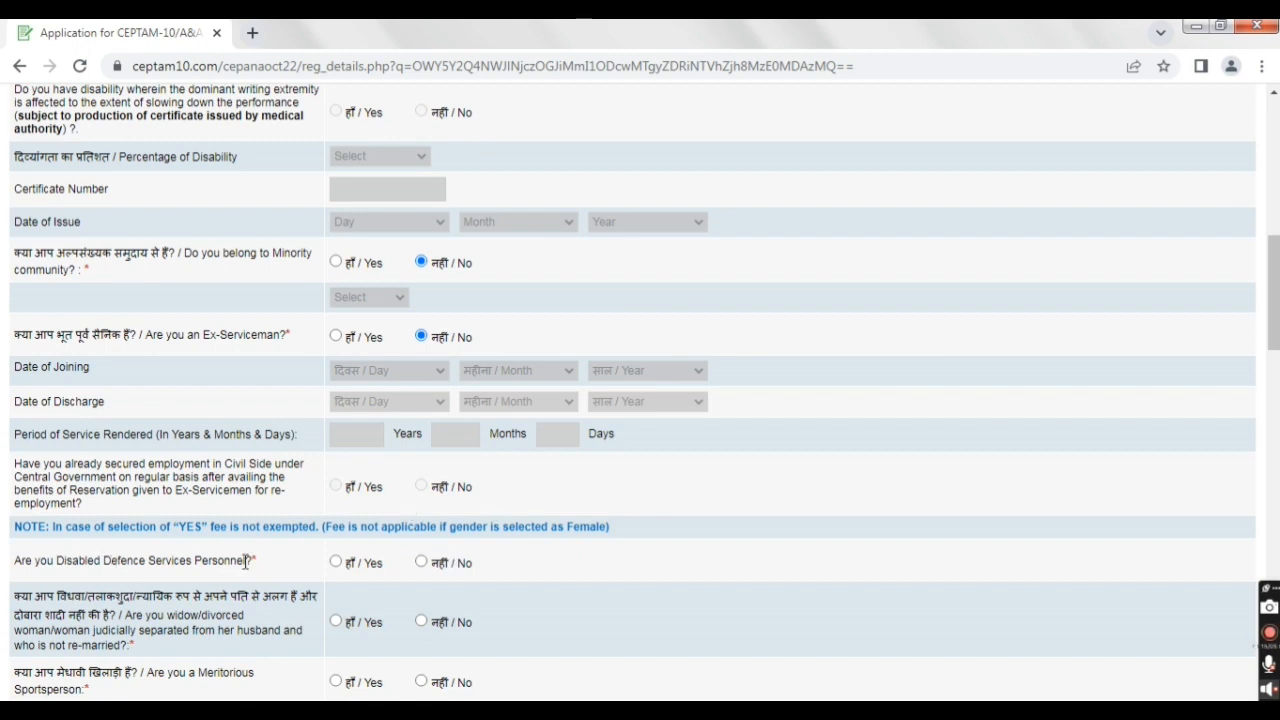
Answer No to disabled defence personnel, widow/divorced and meritorious sportsperson
{"action": "left_click", "coordinate": [423, 566]}
{"action": "scroll", "coordinate": [697, 360], "scroll_direction": "down", "scroll_amount": 5}
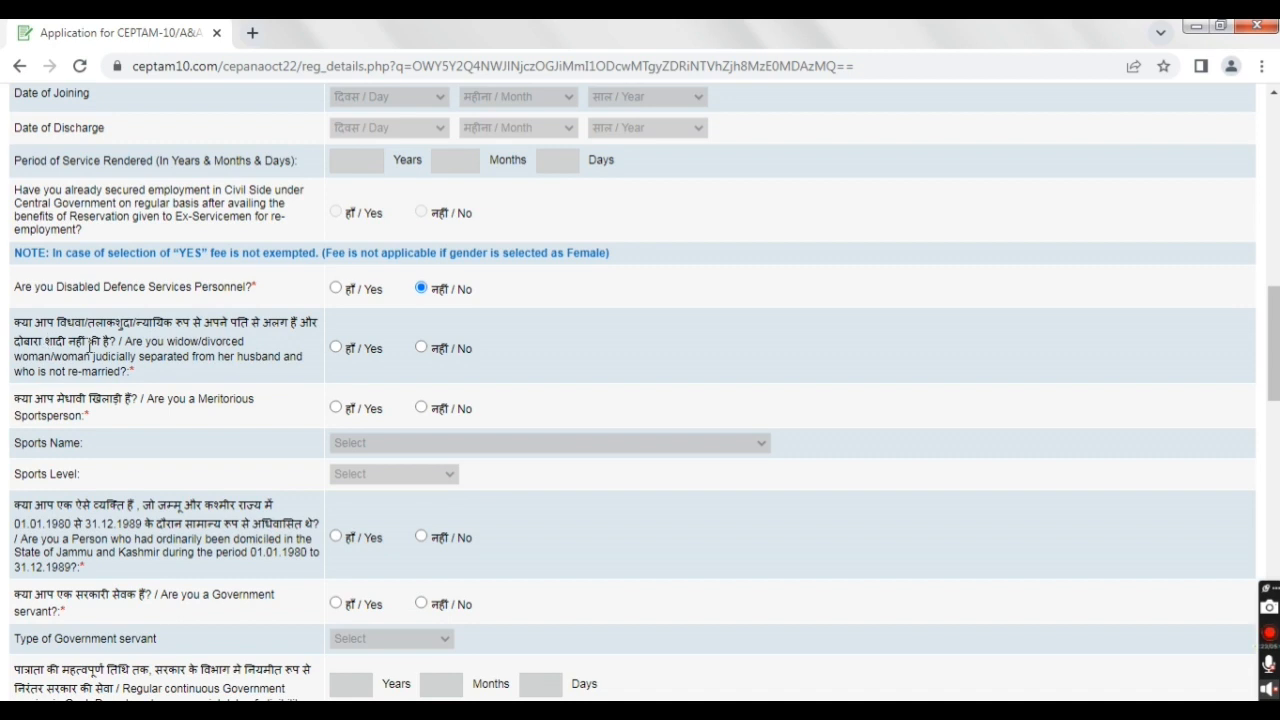
{"action": "left_click", "coordinate": [421, 348]}
{"action": "left_click", "coordinate": [337, 408]}
{"action": "left_click", "coordinate": [377, 445]}
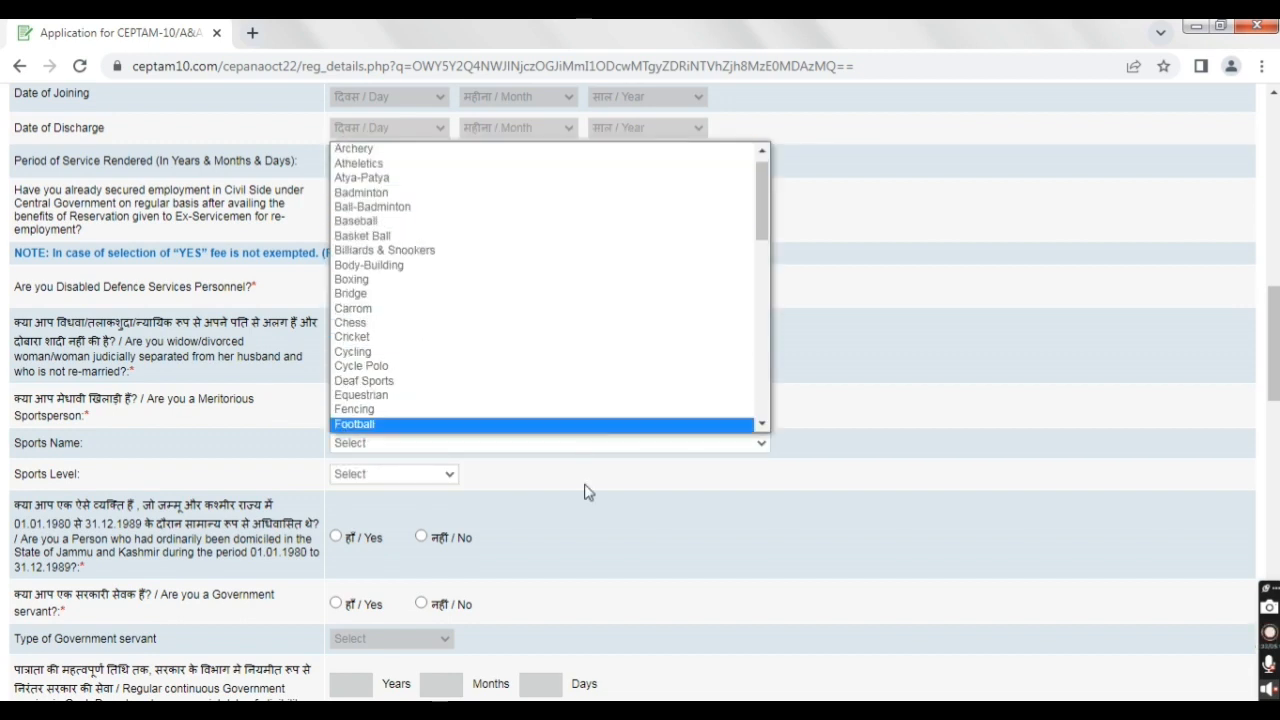
{"action": "left_click", "coordinate": [487, 490]}
{"action": "left_click", "coordinate": [443, 473]}
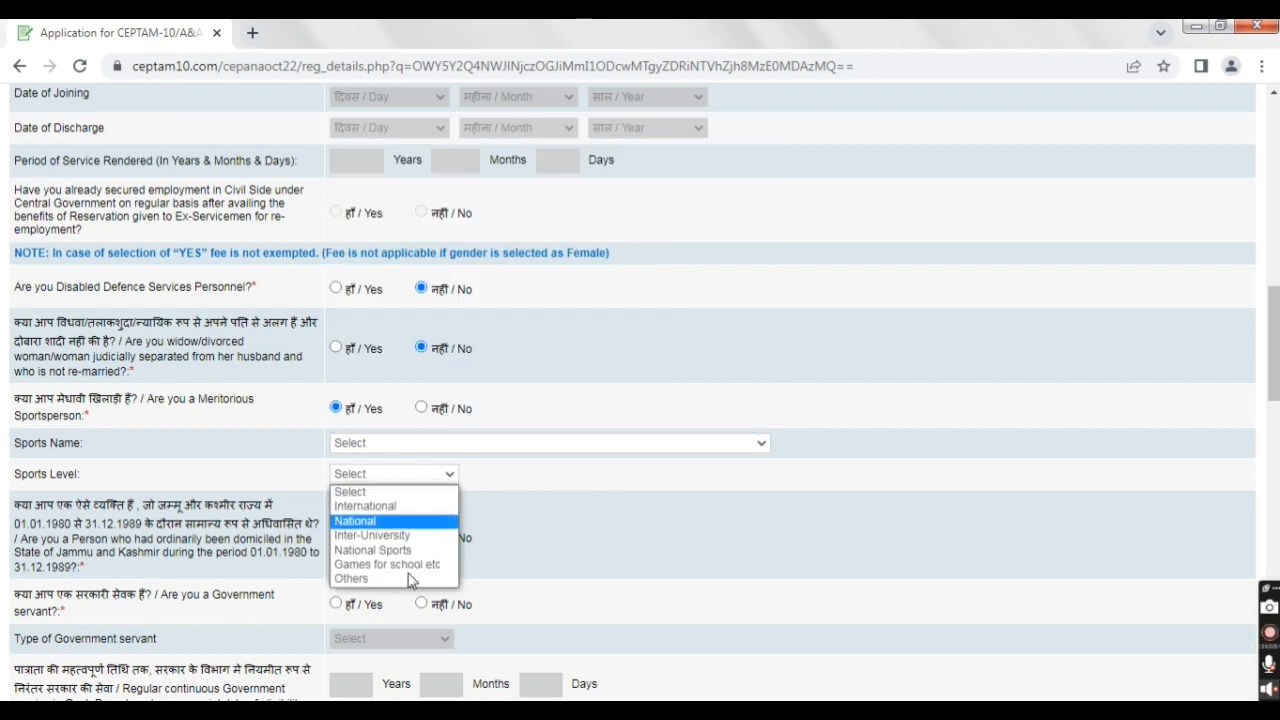
{"action": "left_click", "coordinate": [535, 507]}
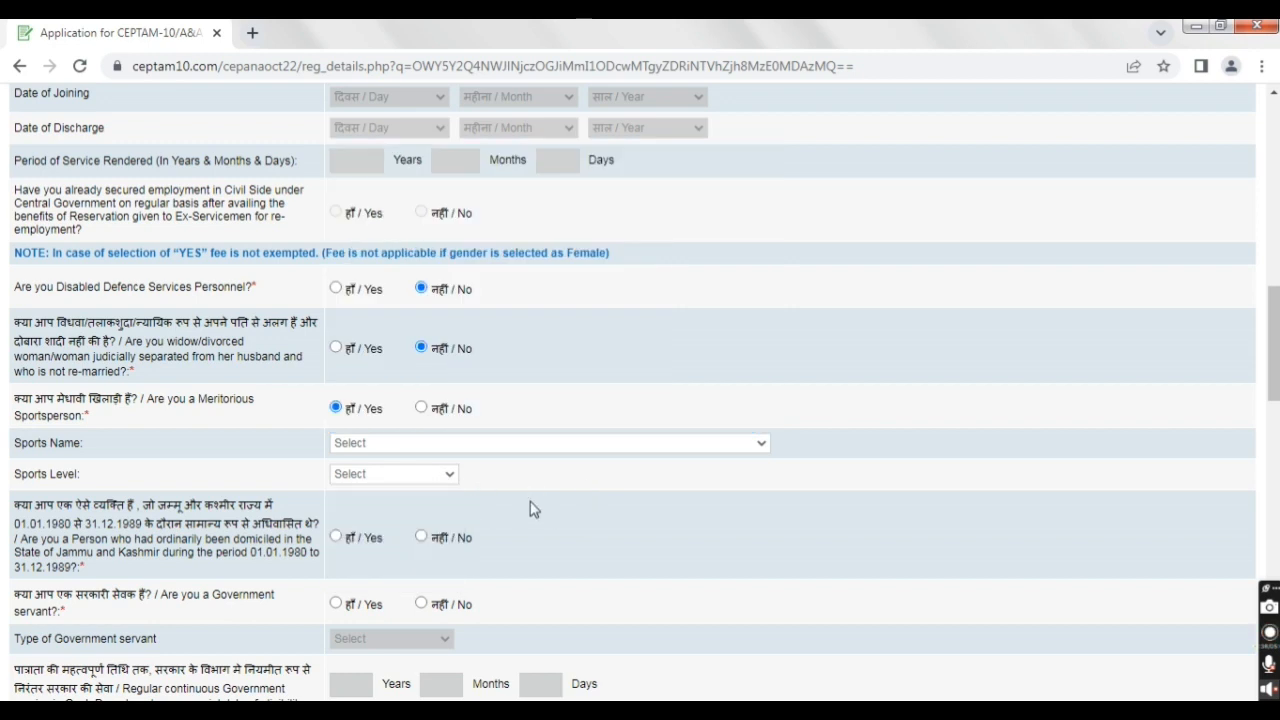
{"action": "left_click", "coordinate": [421, 408]}
Set the identity proof to Aadhaar Card
{"action": "scroll", "coordinate": [1120, 350], "scroll_direction": "down", "scroll_amount": 2}
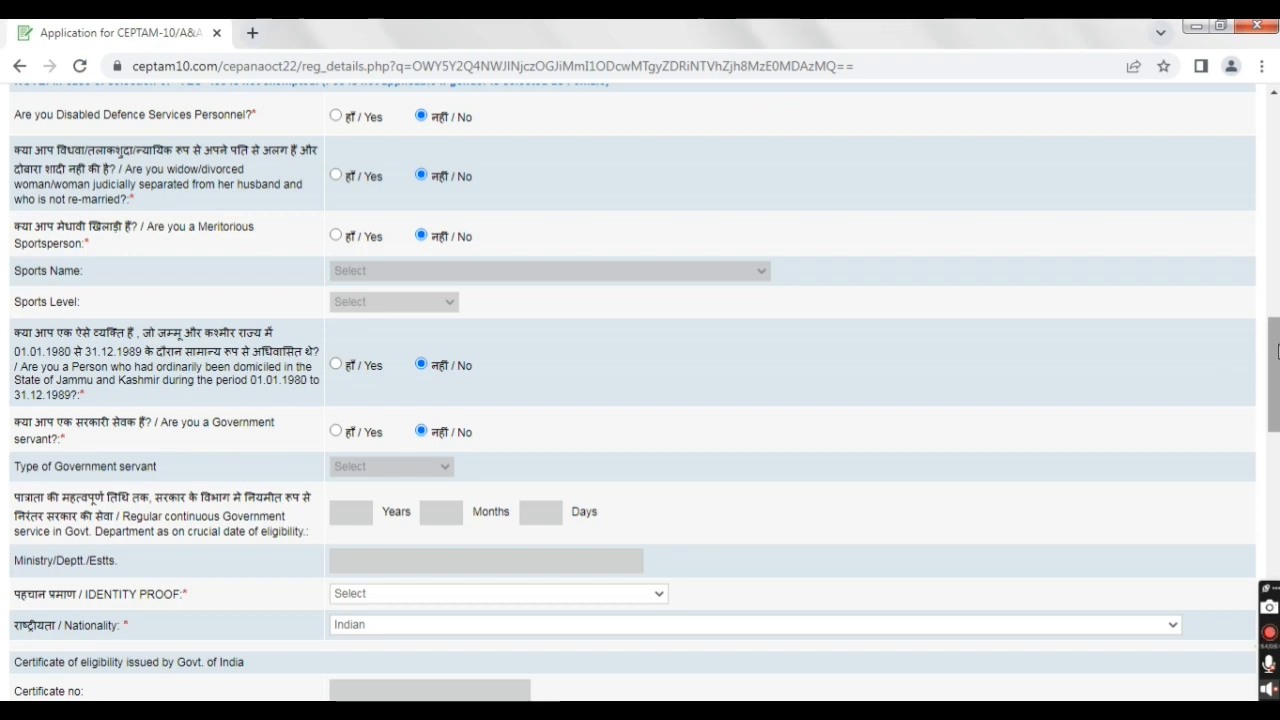
{"action": "scroll", "coordinate": [1229, 371], "scroll_direction": "down", "scroll_amount": 2}
{"action": "scroll", "coordinate": [949, 382], "scroll_direction": "down", "scroll_amount": 1}
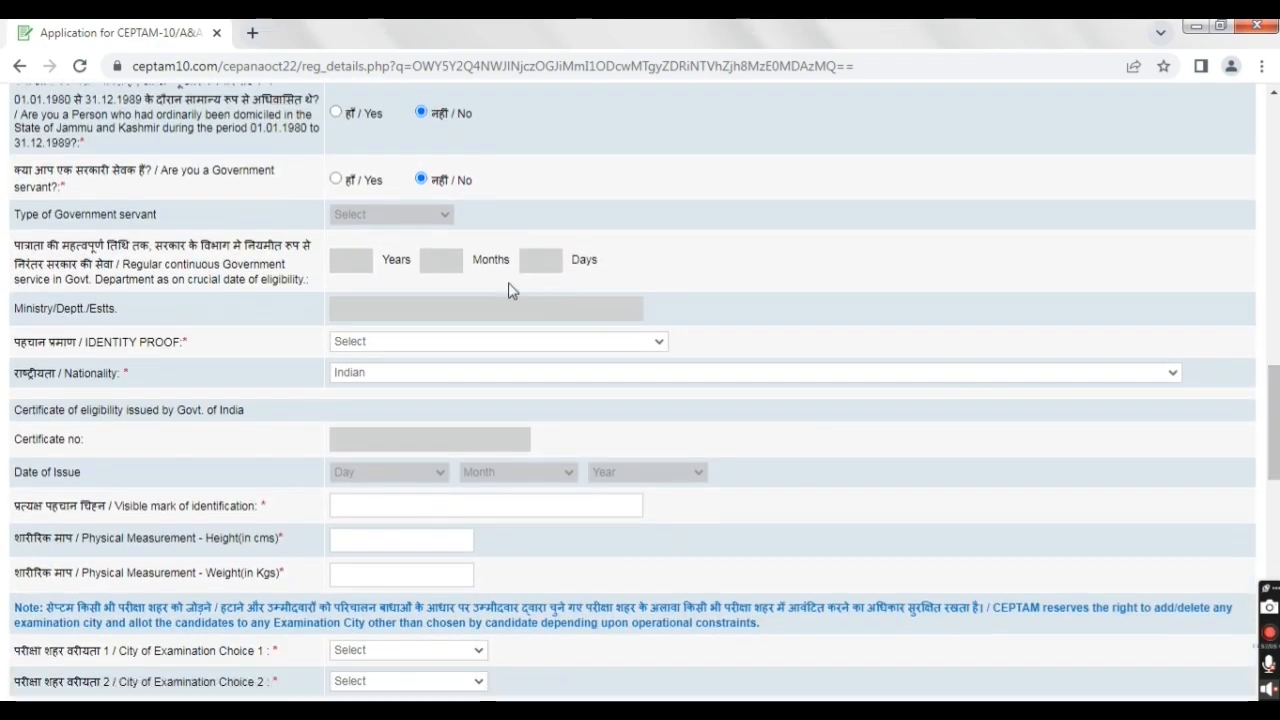
{"action": "left_click", "coordinate": [392, 343]}
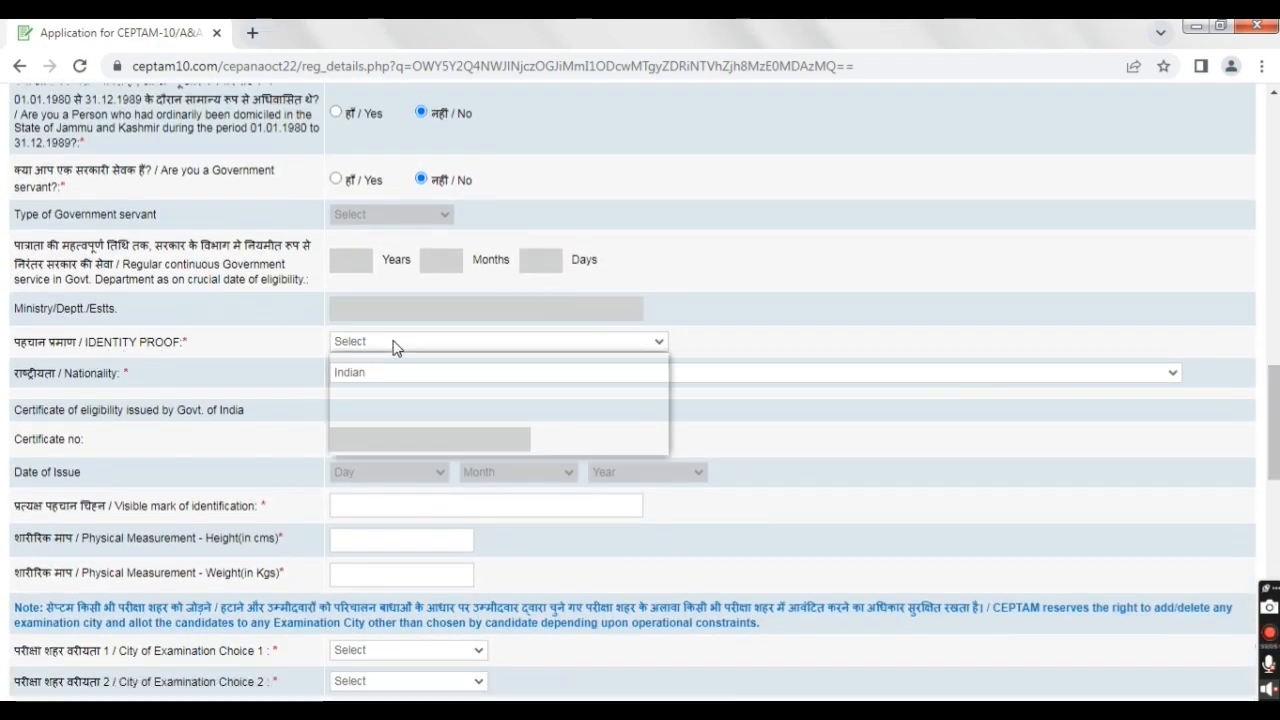
{"action": "left_click", "coordinate": [392, 372]}
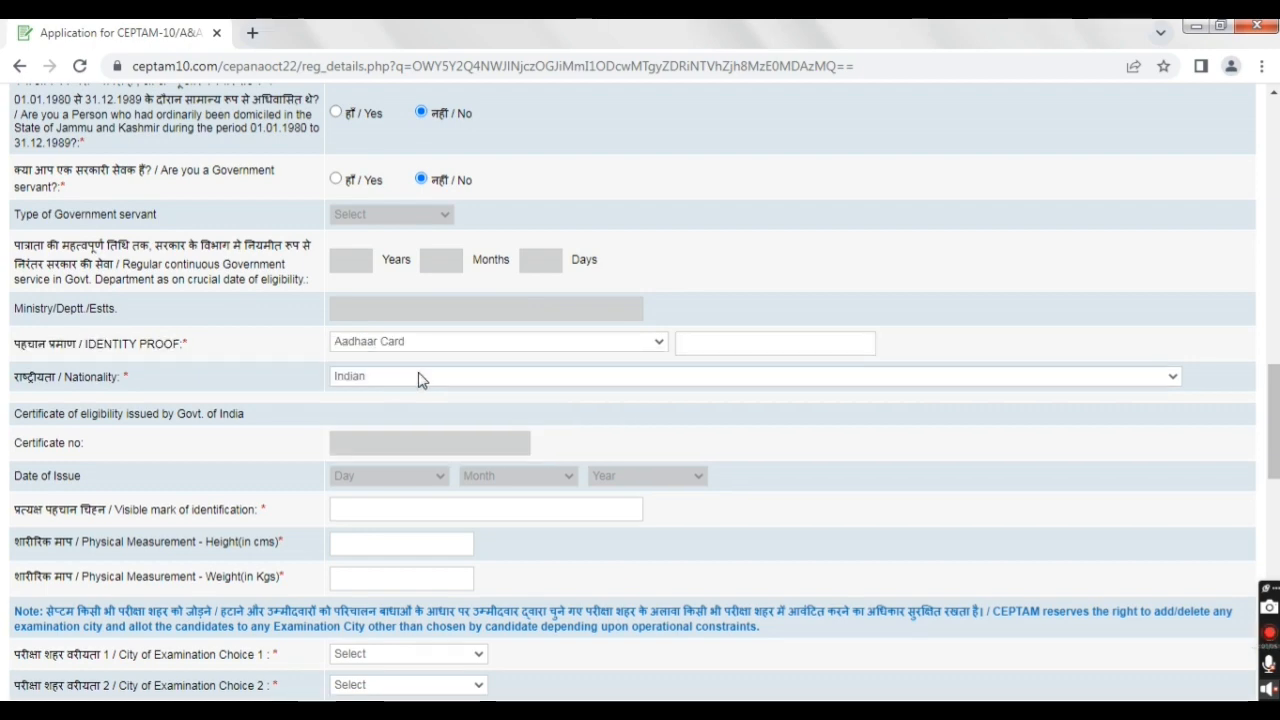
{"action": "scroll", "coordinate": [500, 374], "scroll_direction": "down", "scroll_amount": 3}
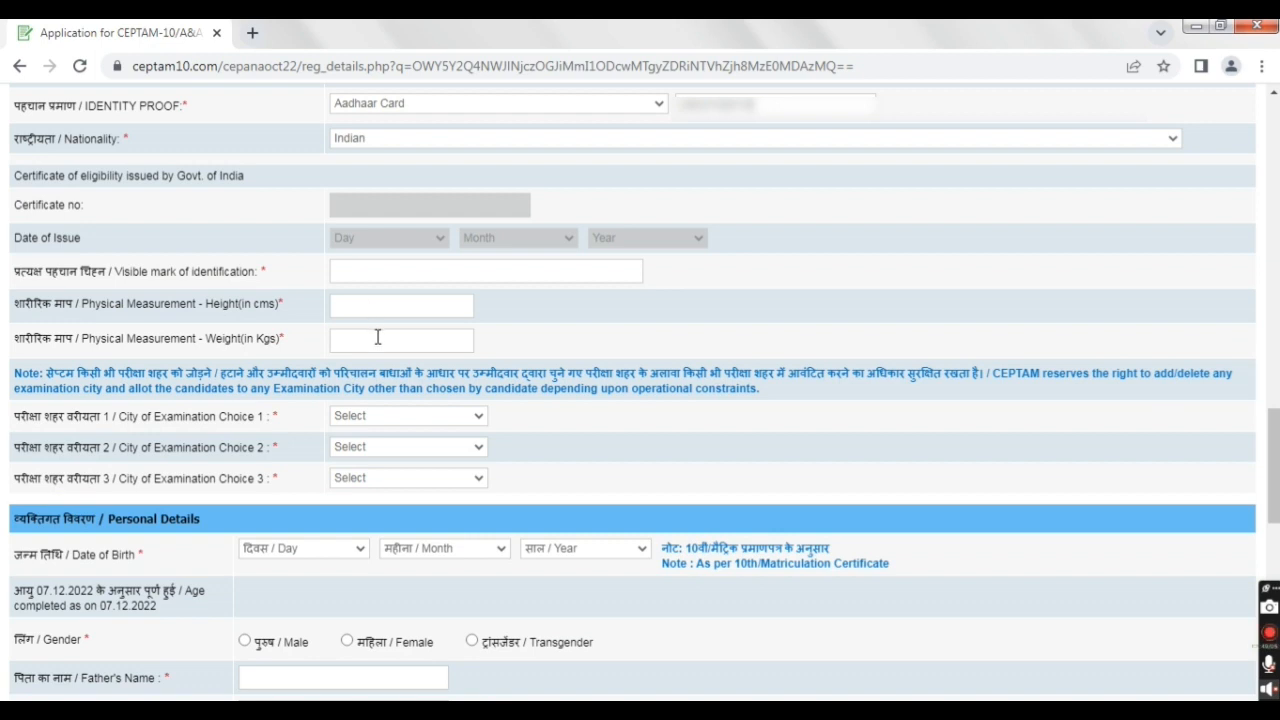
Browse the city list and set AGRA as the first exam city choice
{"action": "left_click", "coordinate": [450, 426]}
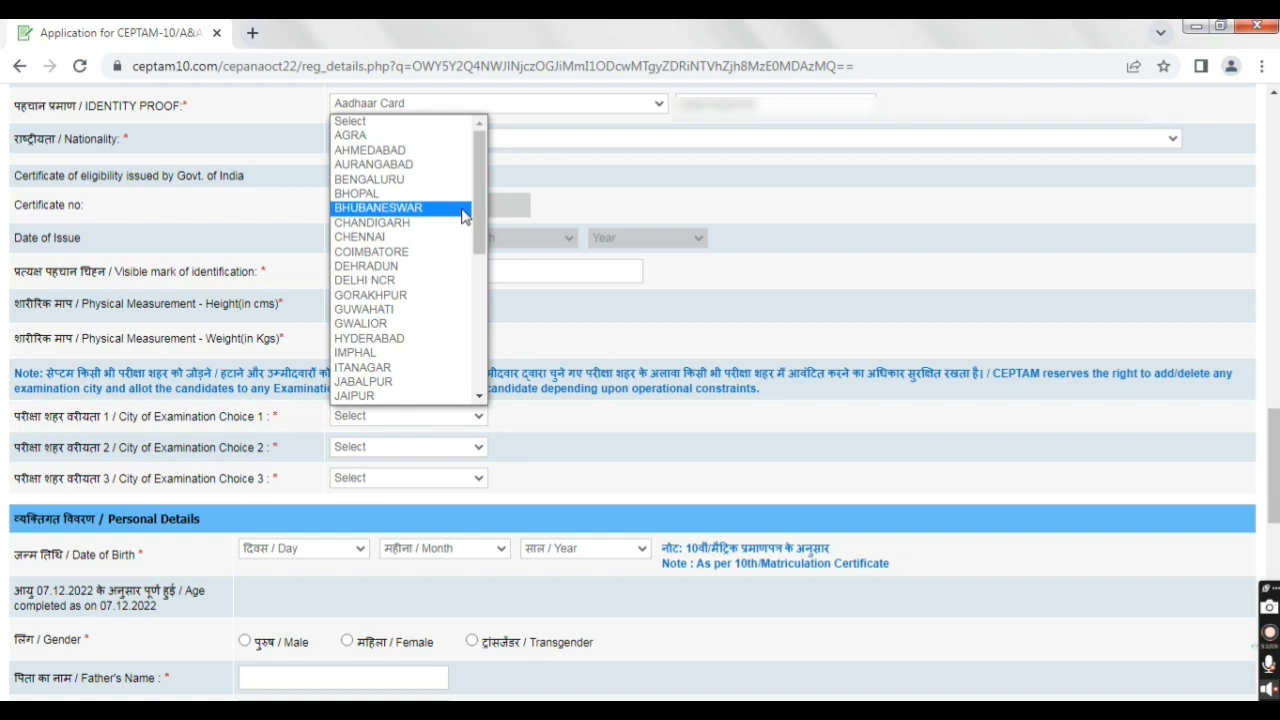
{"action": "left_click_drag", "start_coordinate": [482, 206], "coordinate": [499, 104]}
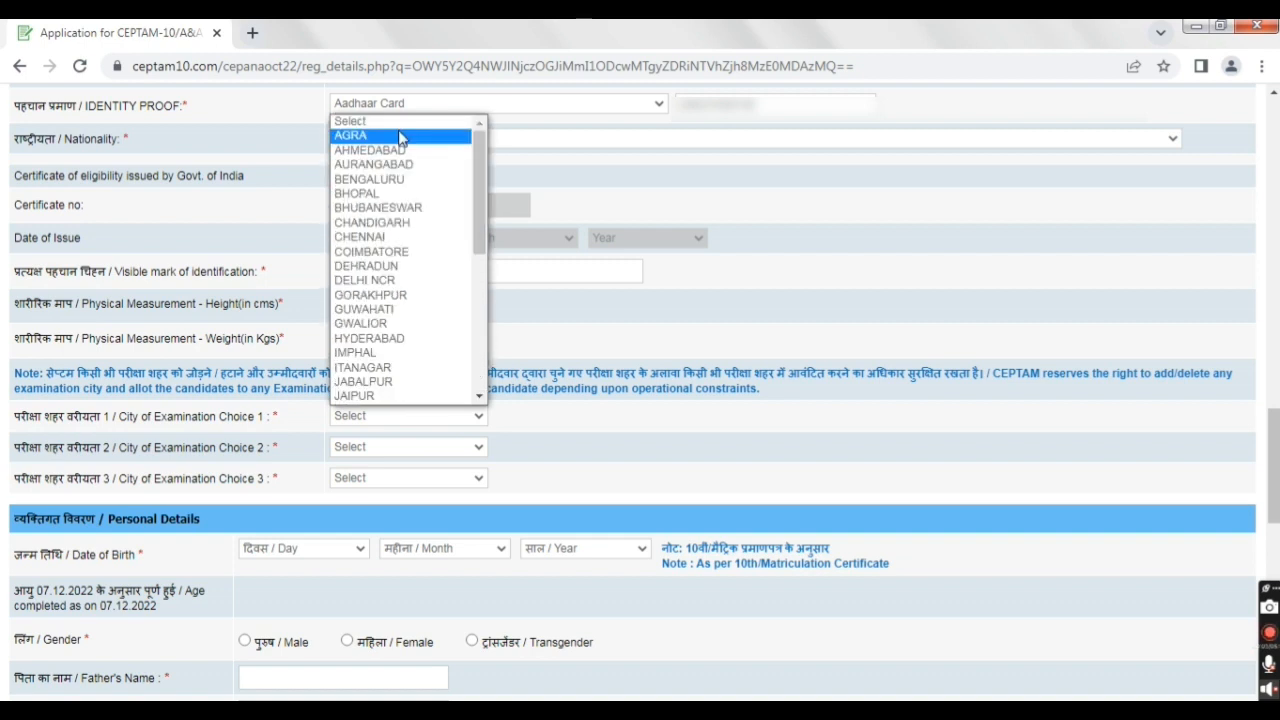
{"action": "key", "text": "j"}
{"action": "key", "text": "Down"}
{"action": "key", "text": "Down"}
{"action": "key", "text": "Down"}
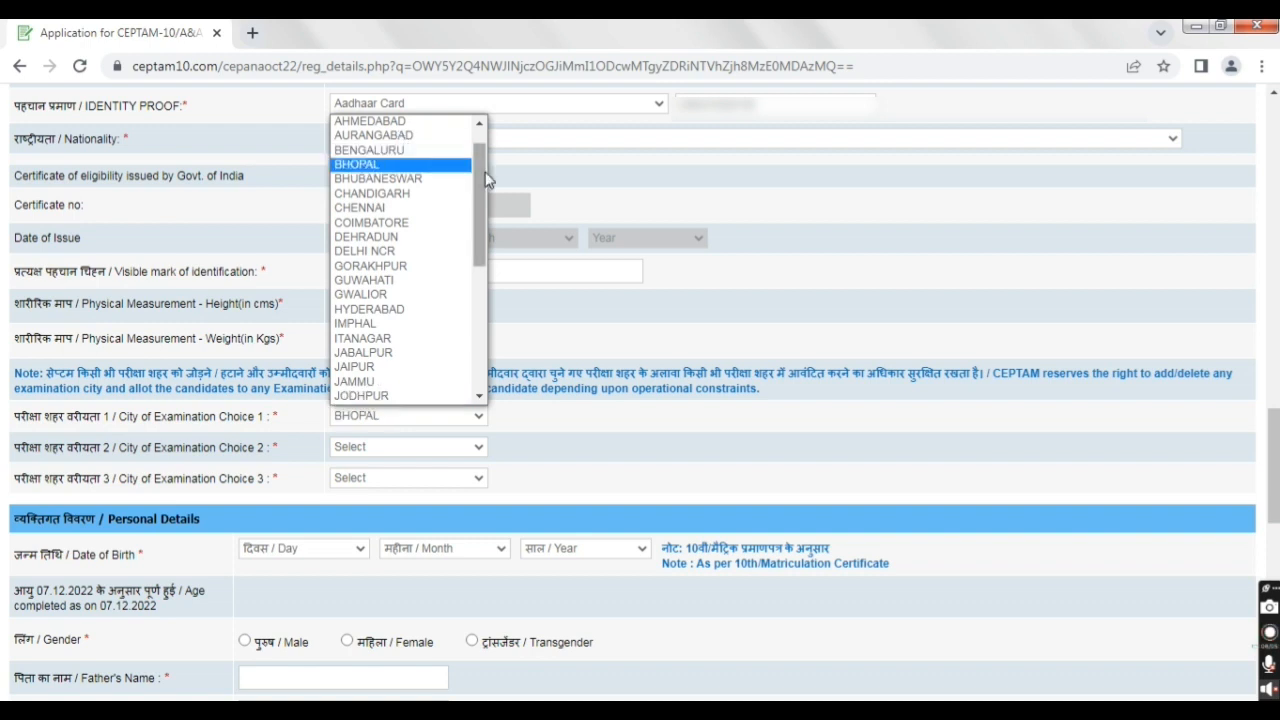
{"action": "left_click_drag", "start_coordinate": [484, 174], "coordinate": [486, 138]}
{"action": "left_click", "coordinate": [418, 135]}
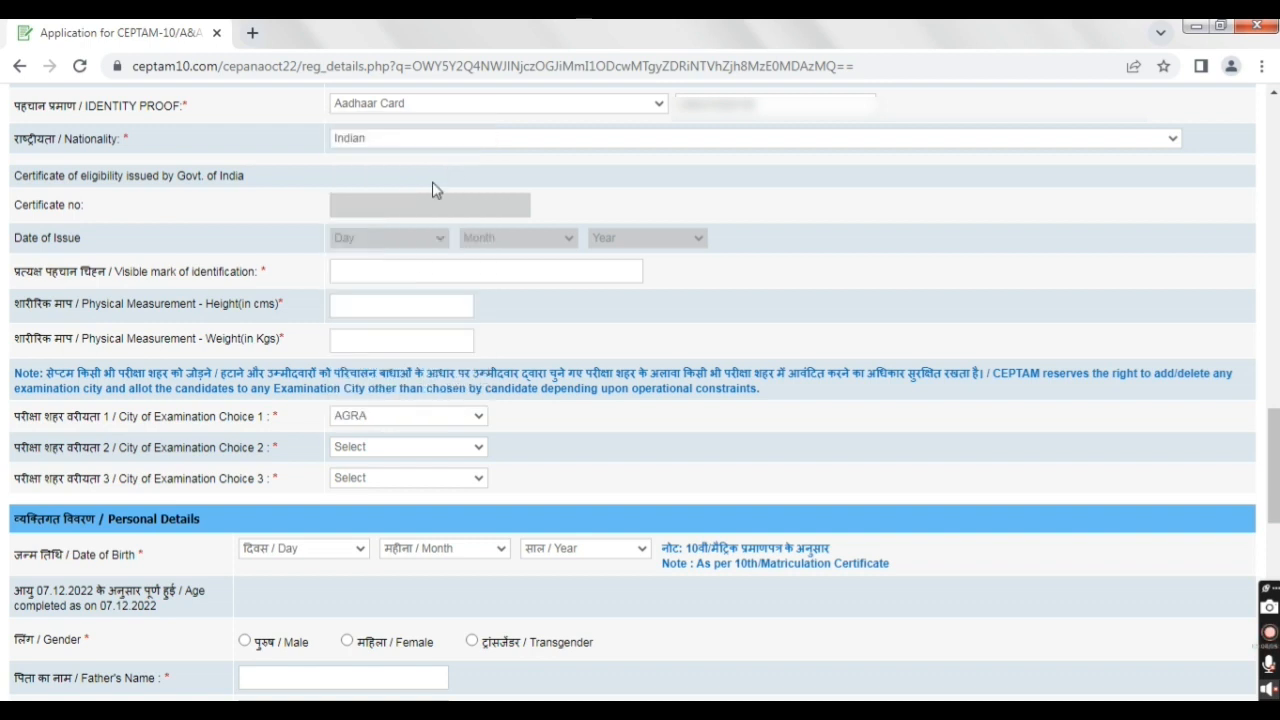
Pick LUCKNOW as the second exam city, then change the first choice to GWALIOR
{"action": "left_click", "coordinate": [428, 447]}
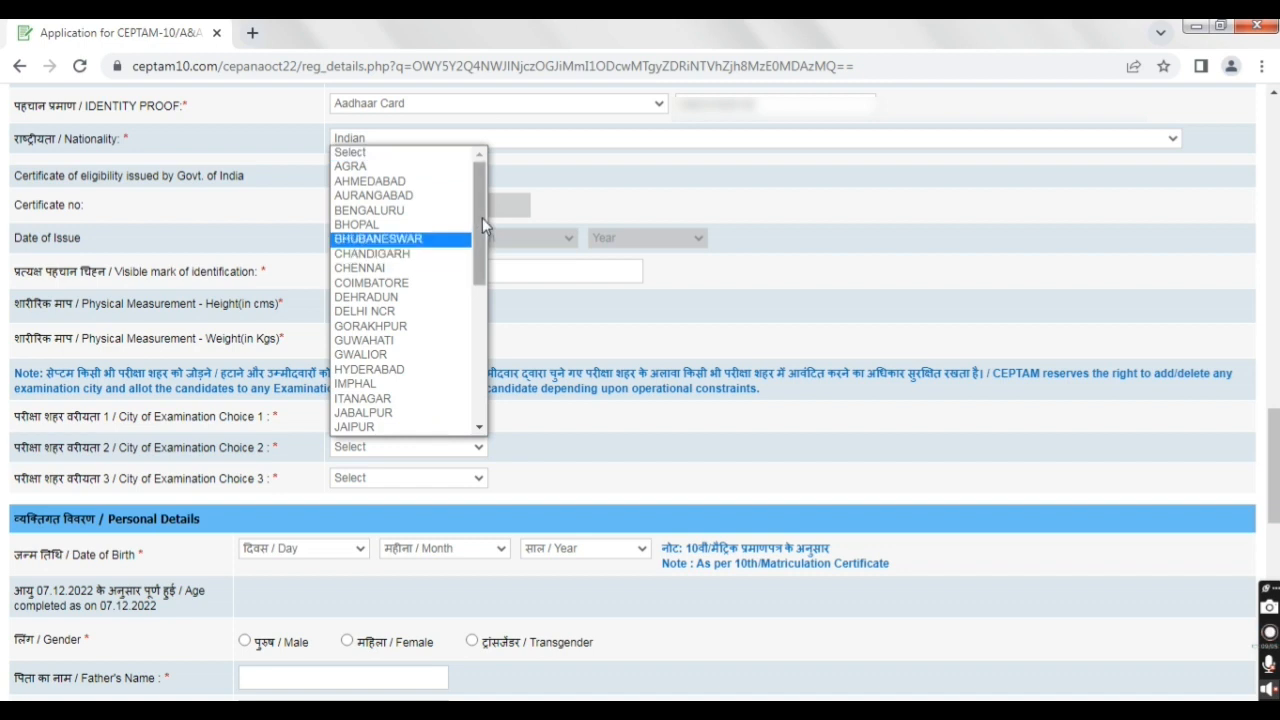
{"action": "left_click_drag", "start_coordinate": [482, 225], "coordinate": [479, 281]}
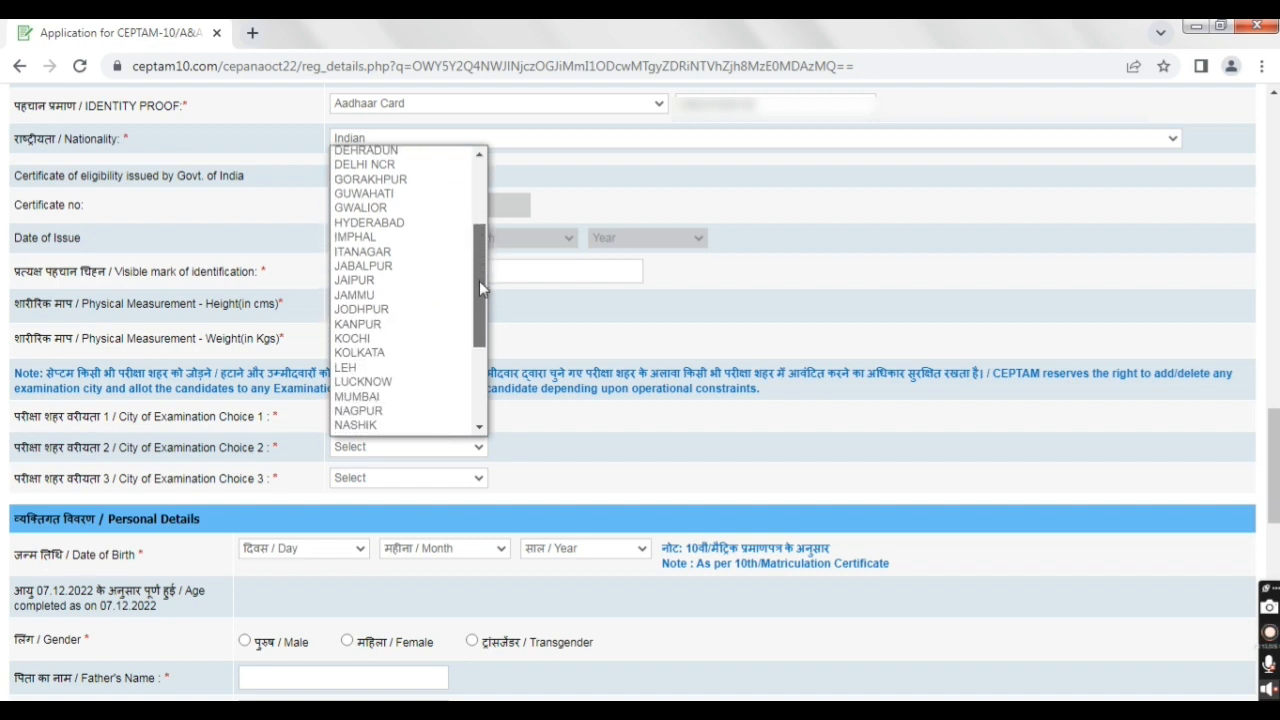
{"action": "left_click", "coordinate": [418, 380]}
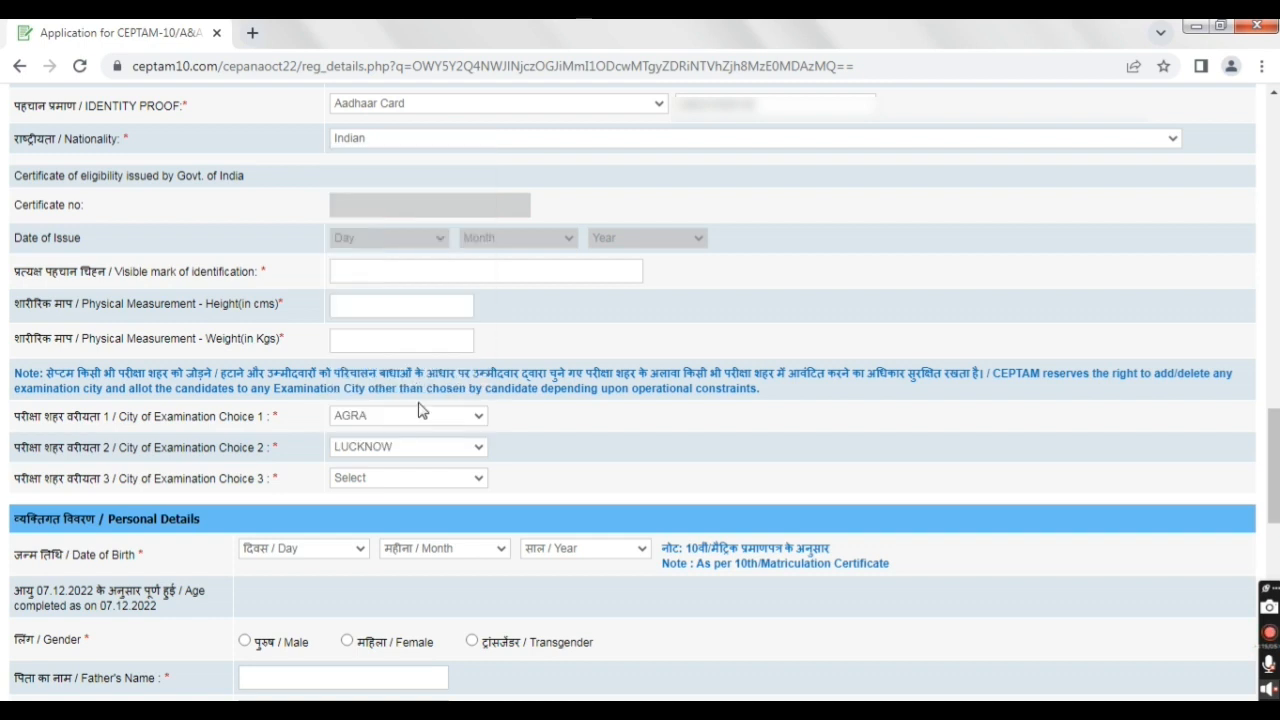
{"action": "left_click", "coordinate": [406, 486]}
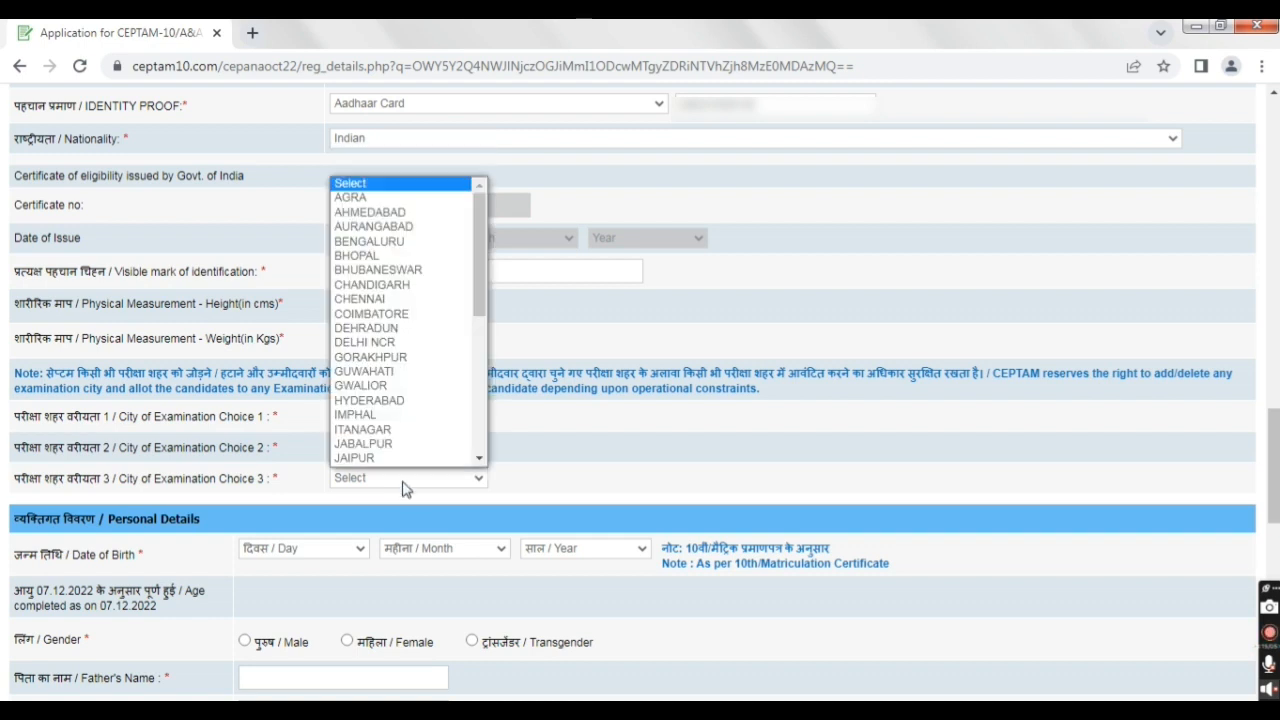
{"action": "left_click", "coordinate": [533, 439]}
{"action": "left_click", "coordinate": [451, 422]}
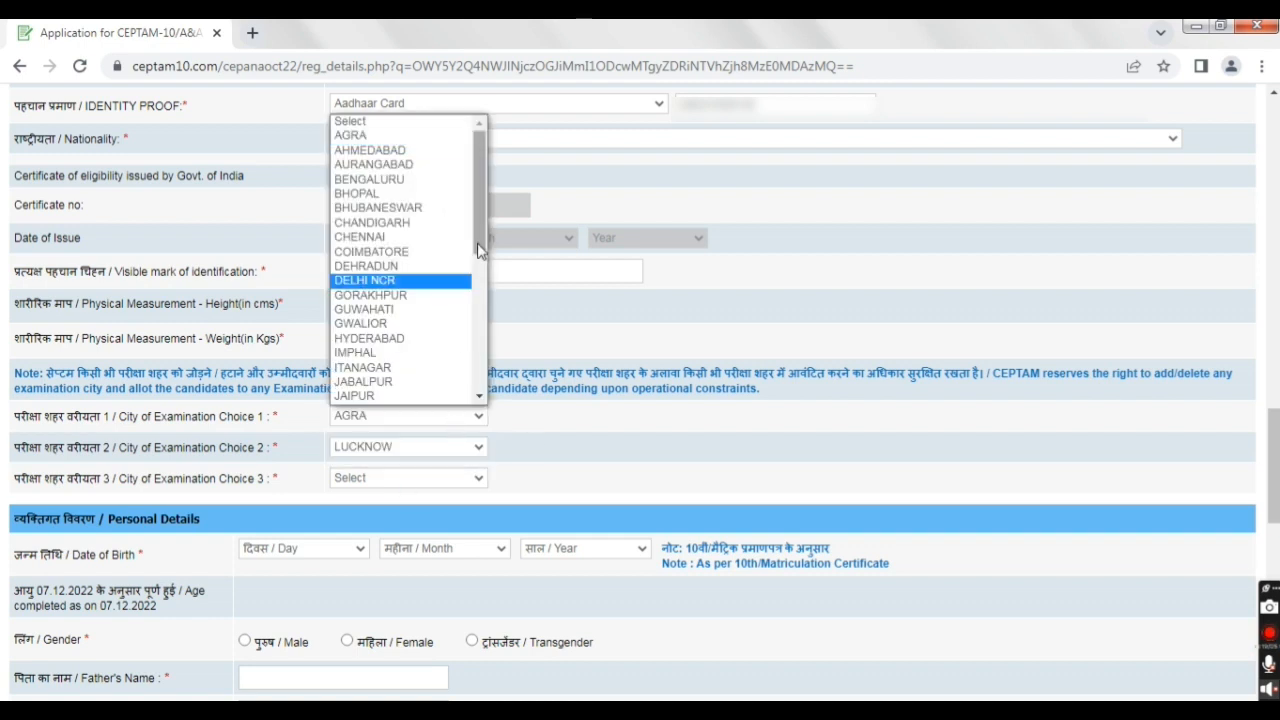
{"action": "left_click", "coordinate": [447, 324]}
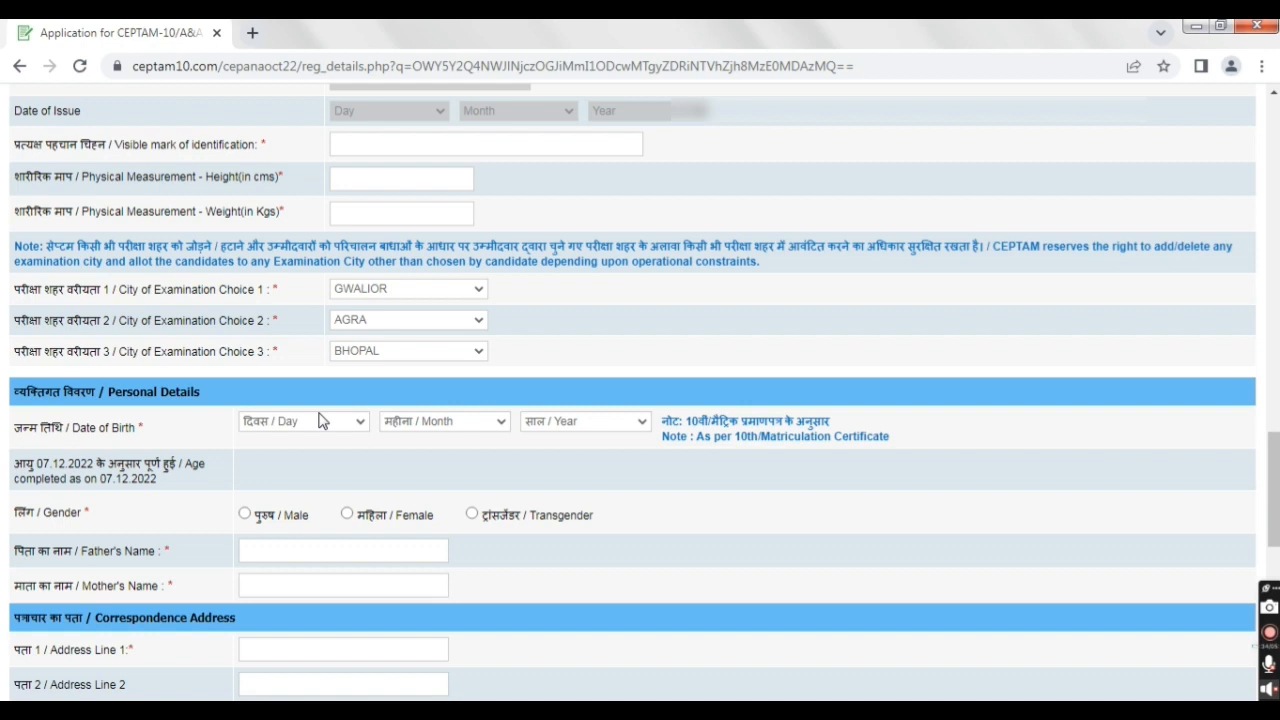
Set the date of birth to 08 September 2002
{"action": "left_click", "coordinate": [319, 421]}
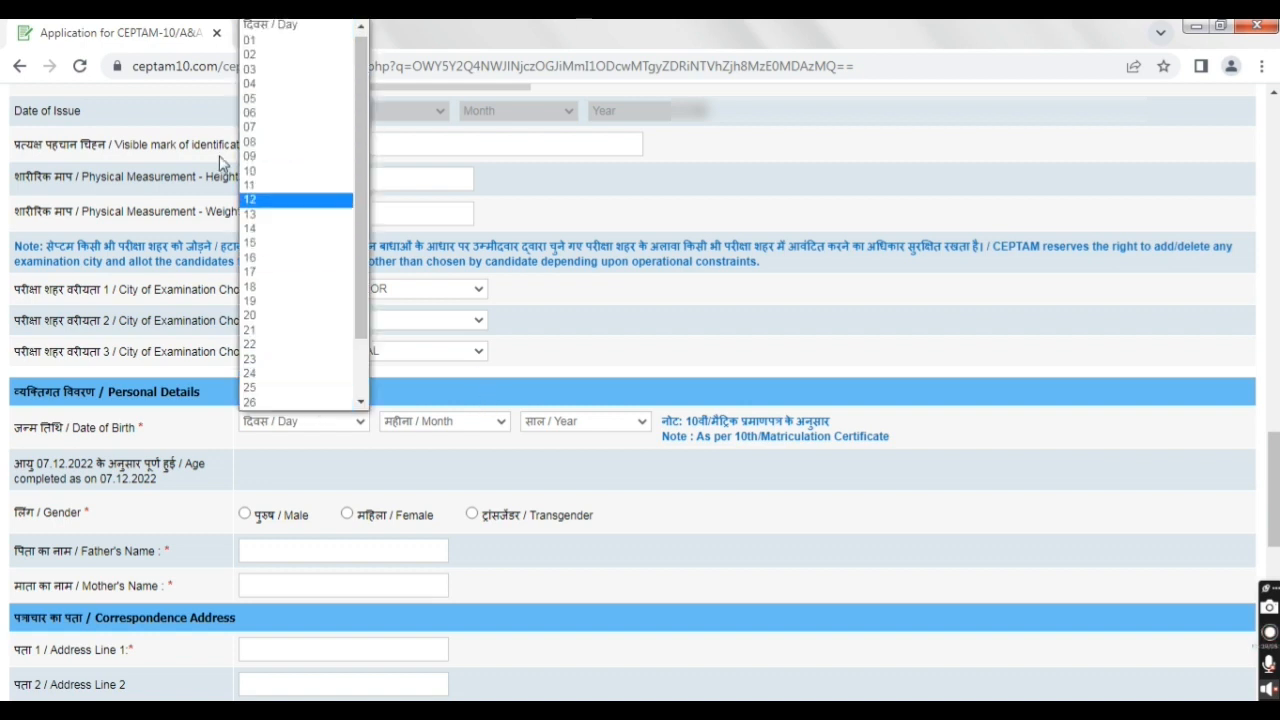
{"action": "left_click", "coordinate": [289, 142]}
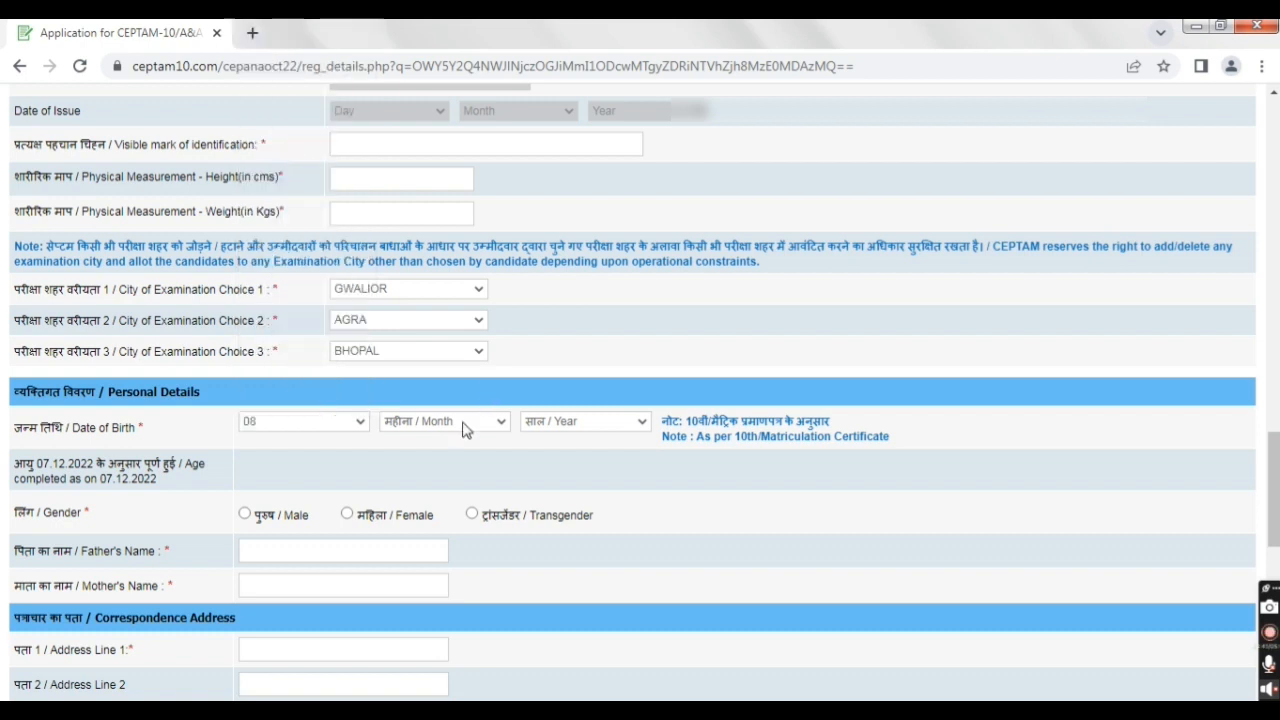
{"action": "left_click", "coordinate": [462, 427]}
{"action": "left_click", "coordinate": [445, 574]}
{"action": "left_click", "coordinate": [590, 424]}
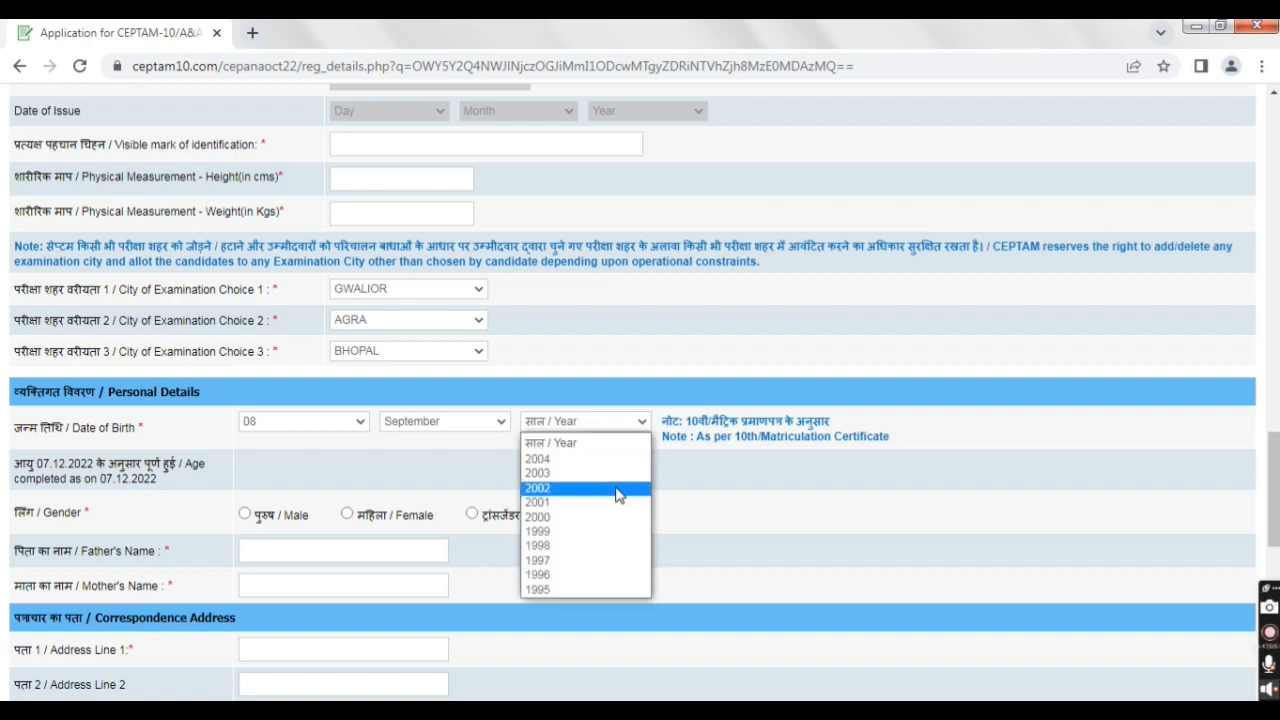
{"action": "left_click", "coordinate": [618, 494]}
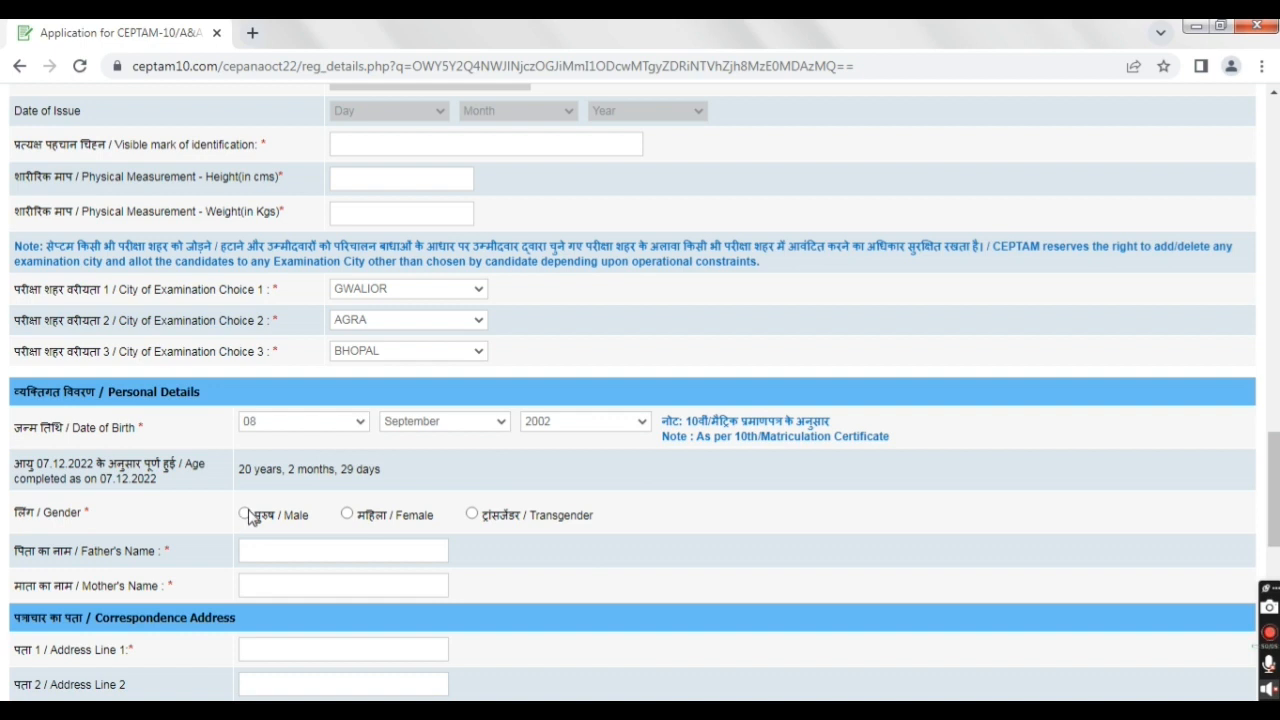
Enter the father's name and the mother's name
{"action": "left_click", "coordinate": [294, 553]}
{"action": "type", "text": "ra"}
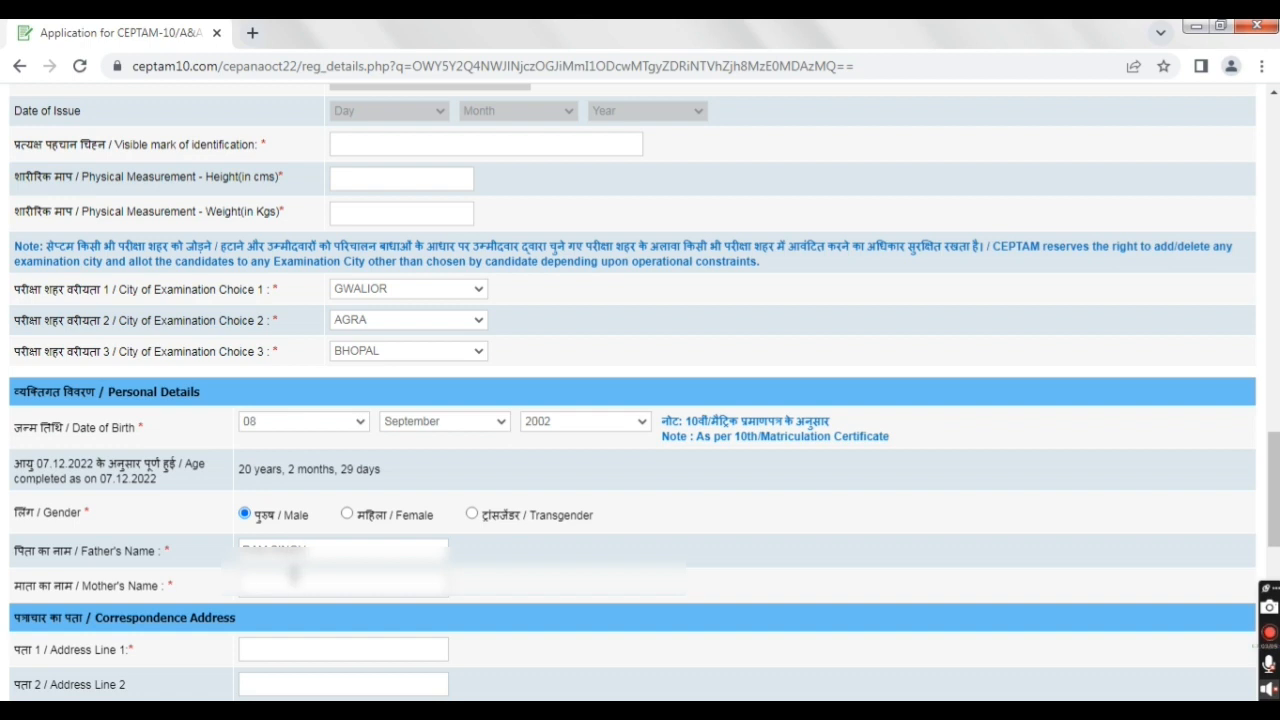
{"action": "type", "text": "SITA"}
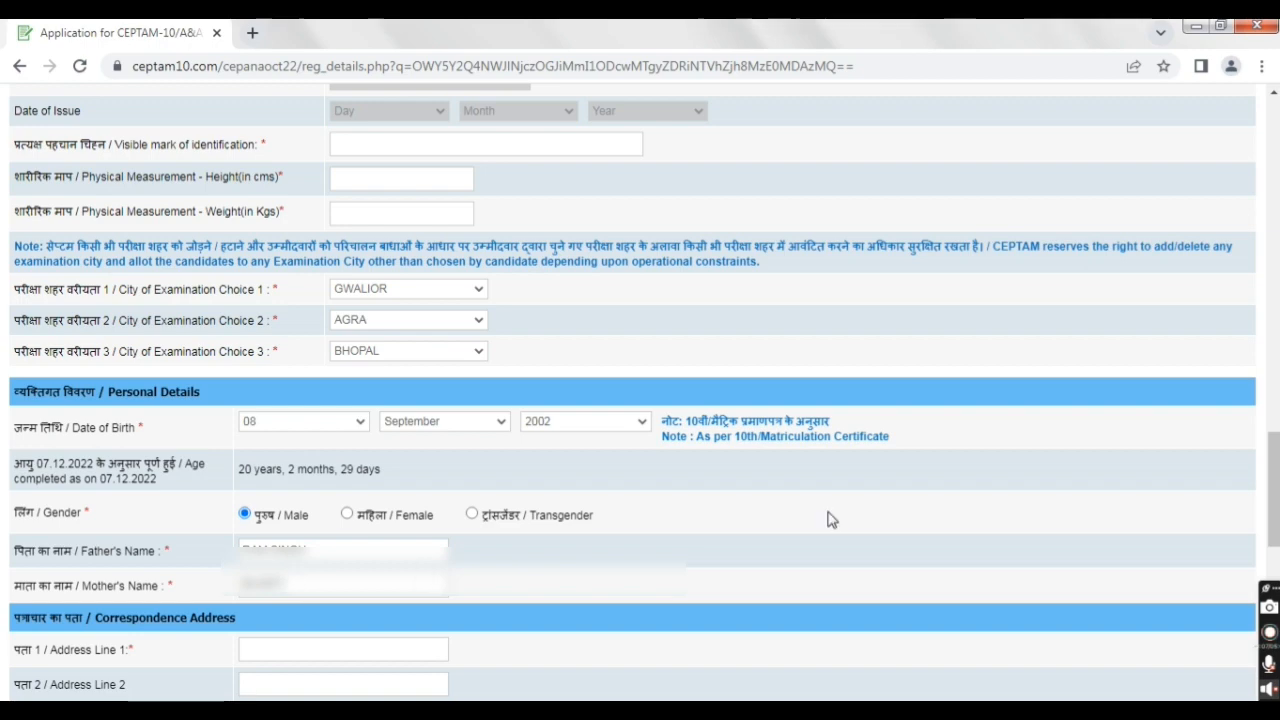
Autofill the correspondence address lines from the saved address and enter the city
{"action": "scroll", "coordinate": [640, 400], "scroll_direction": "down", "scroll_amount": 3}
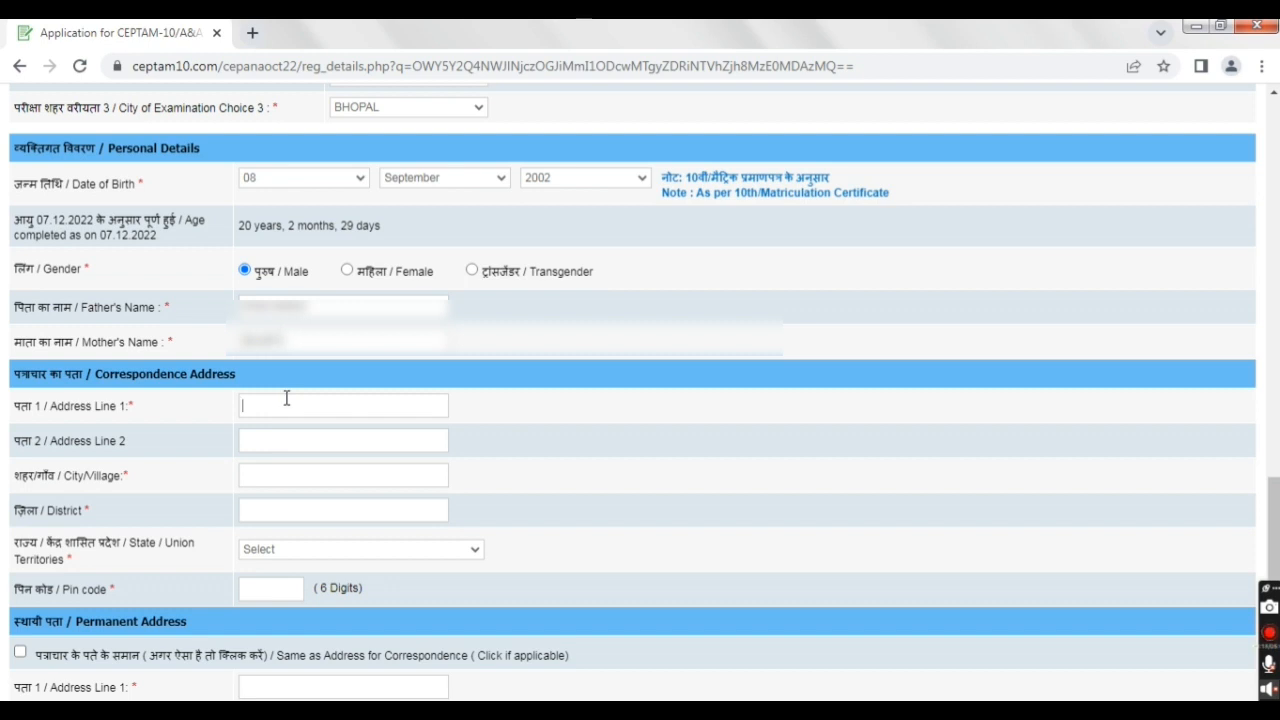
{"action": "type", "text": "BHAGWANTPURA"}
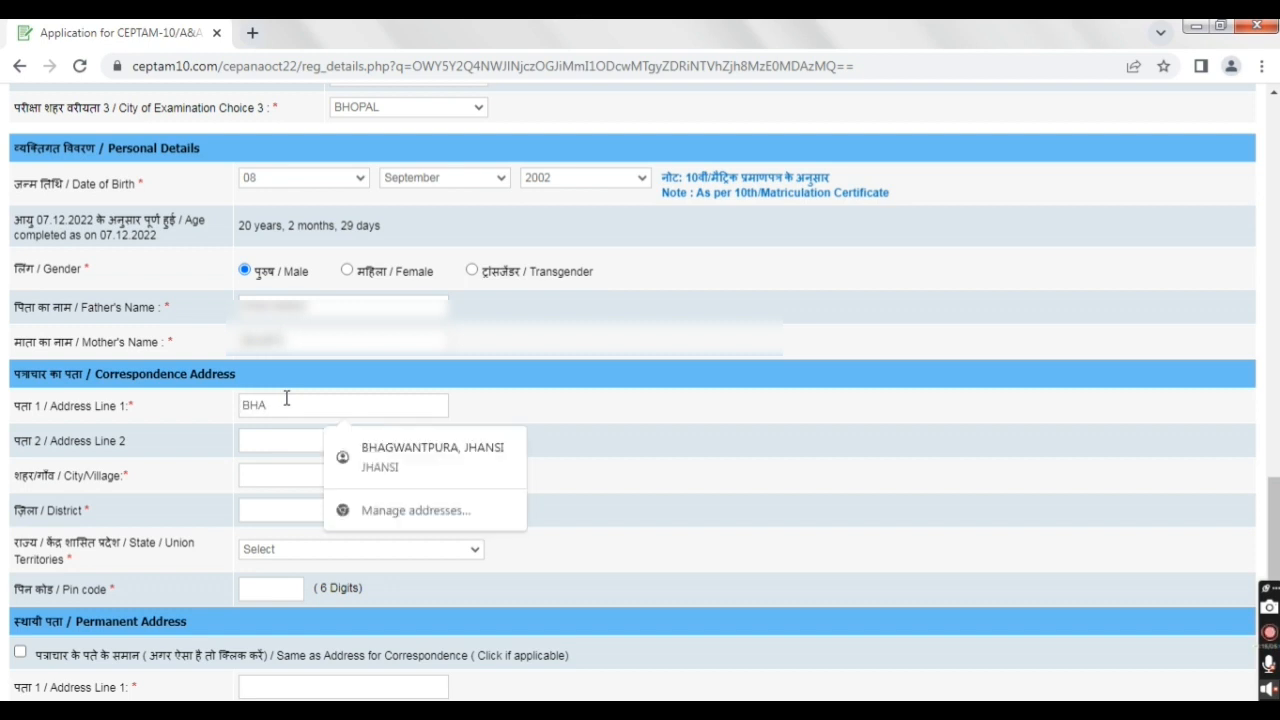
{"action": "left_click", "coordinate": [391, 449]}
{"action": "left_click", "coordinate": [288, 482]}
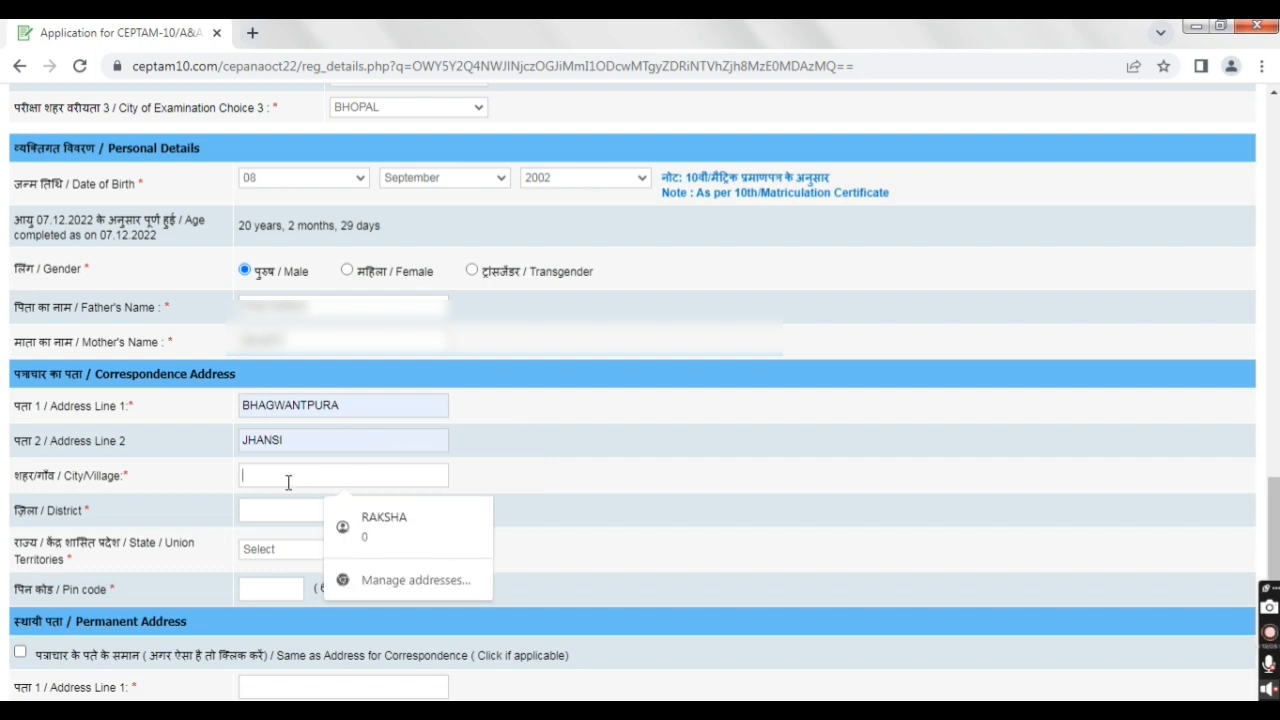
{"action": "type", "text": "JHANSI"}
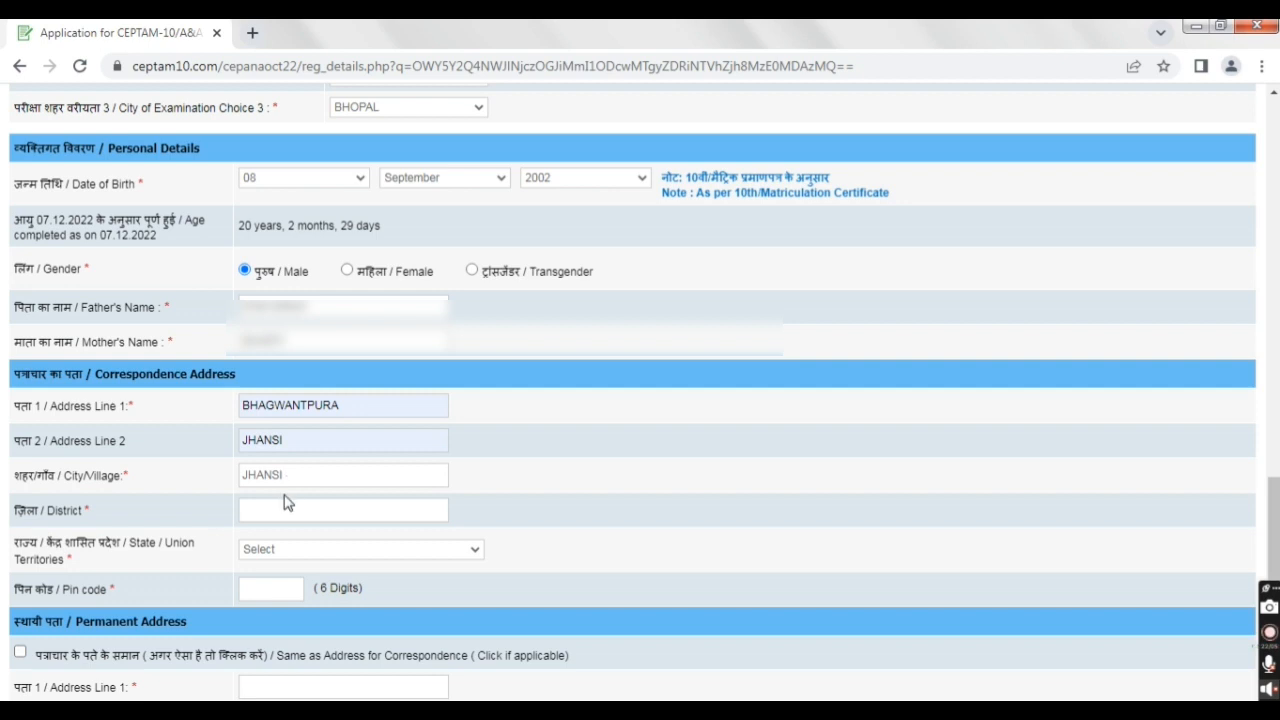
{"action": "left_click", "coordinate": [274, 512]}
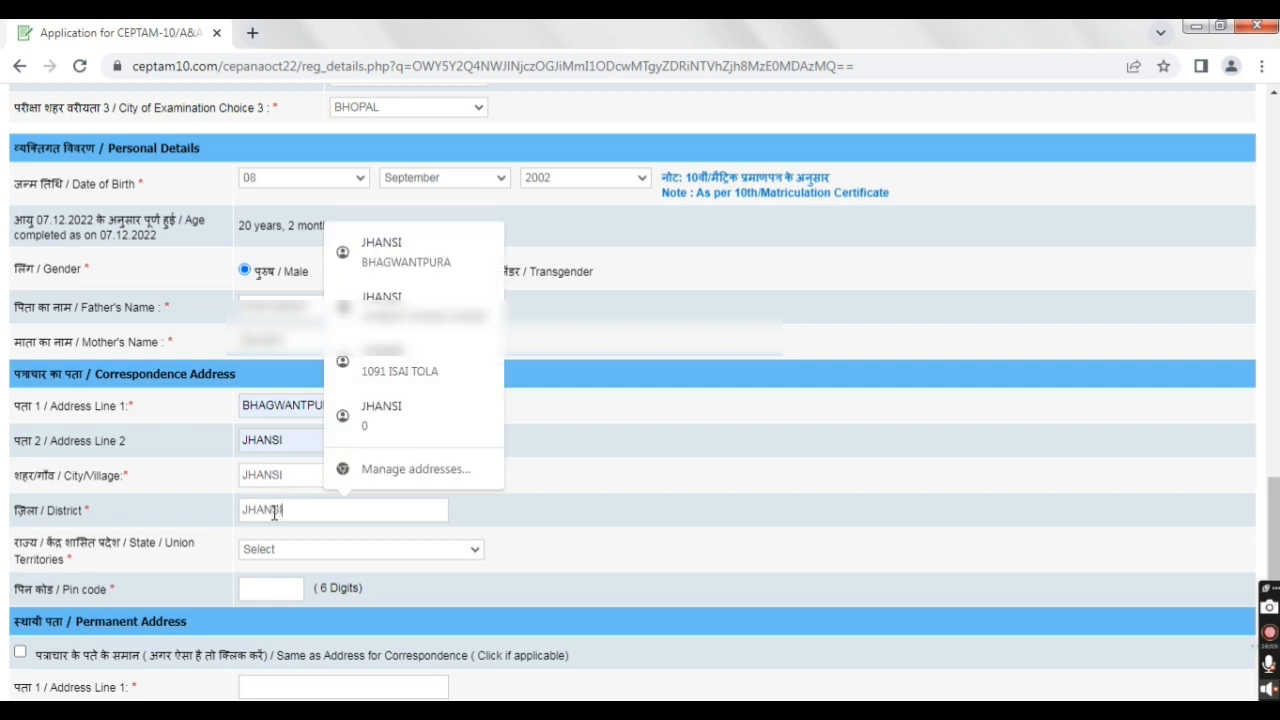
Choose the state, enter the pin code, and make the permanent address match the correspondence address
{"action": "left_click", "coordinate": [275, 550]}
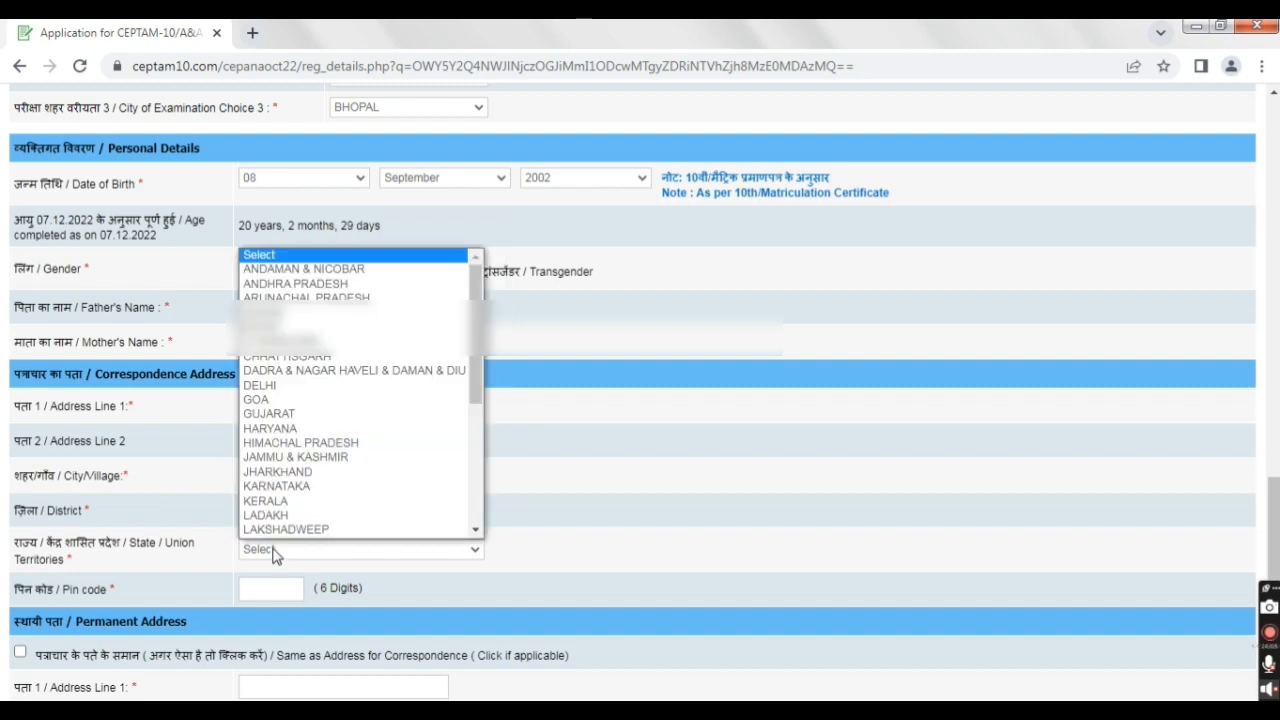
{"action": "left_click_drag", "start_coordinate": [475, 335], "coordinate": [474, 457]}
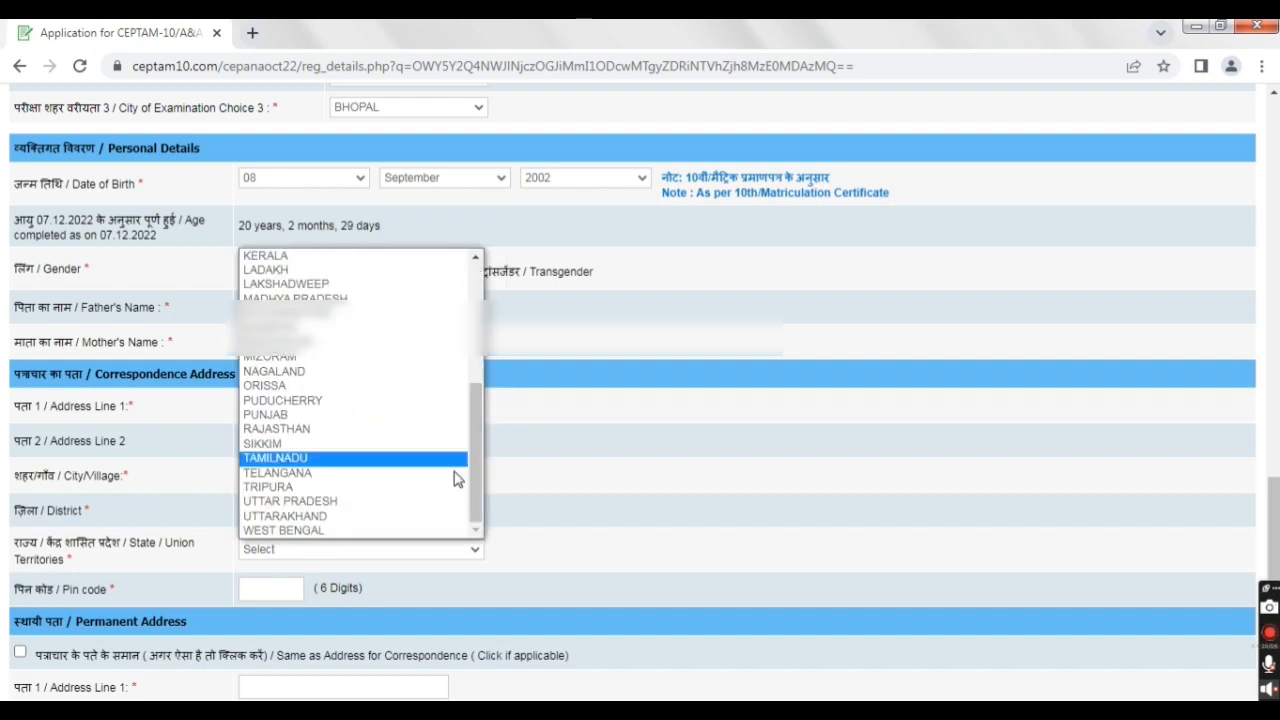
{"action": "left_click", "coordinate": [423, 501]}
{"action": "left_click", "coordinate": [264, 586]}
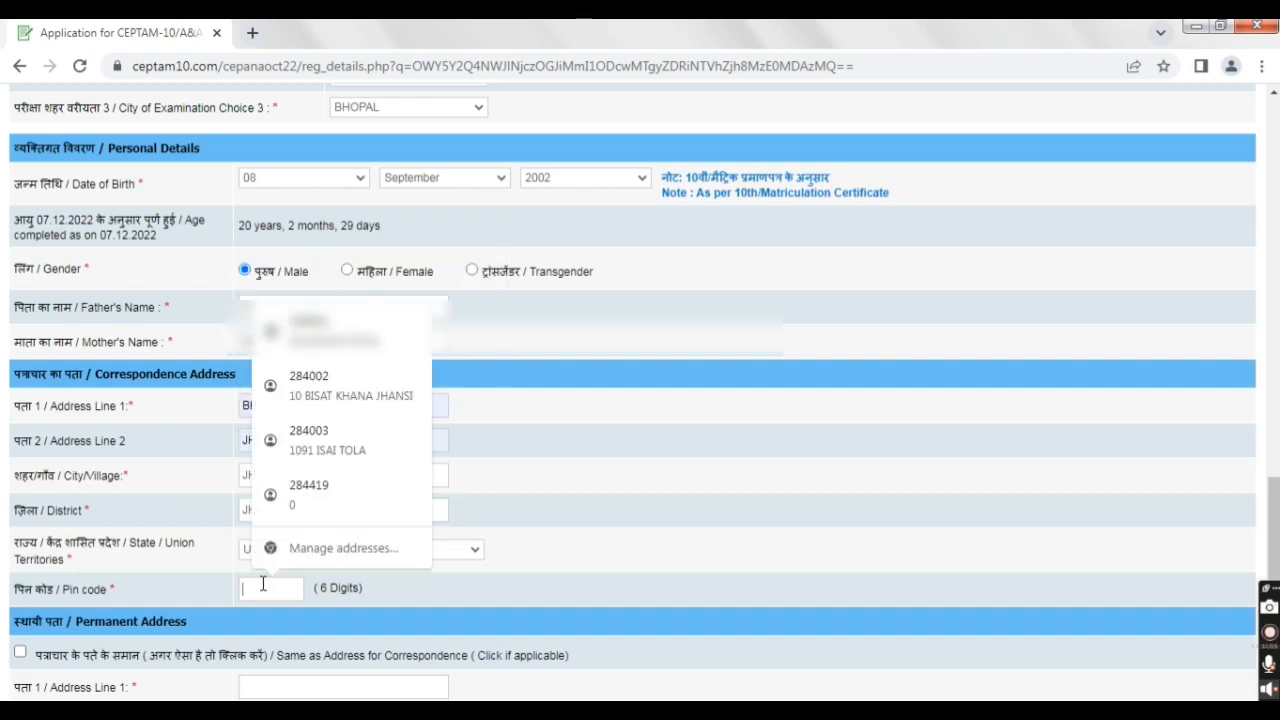
{"action": "type", "text": "3"}
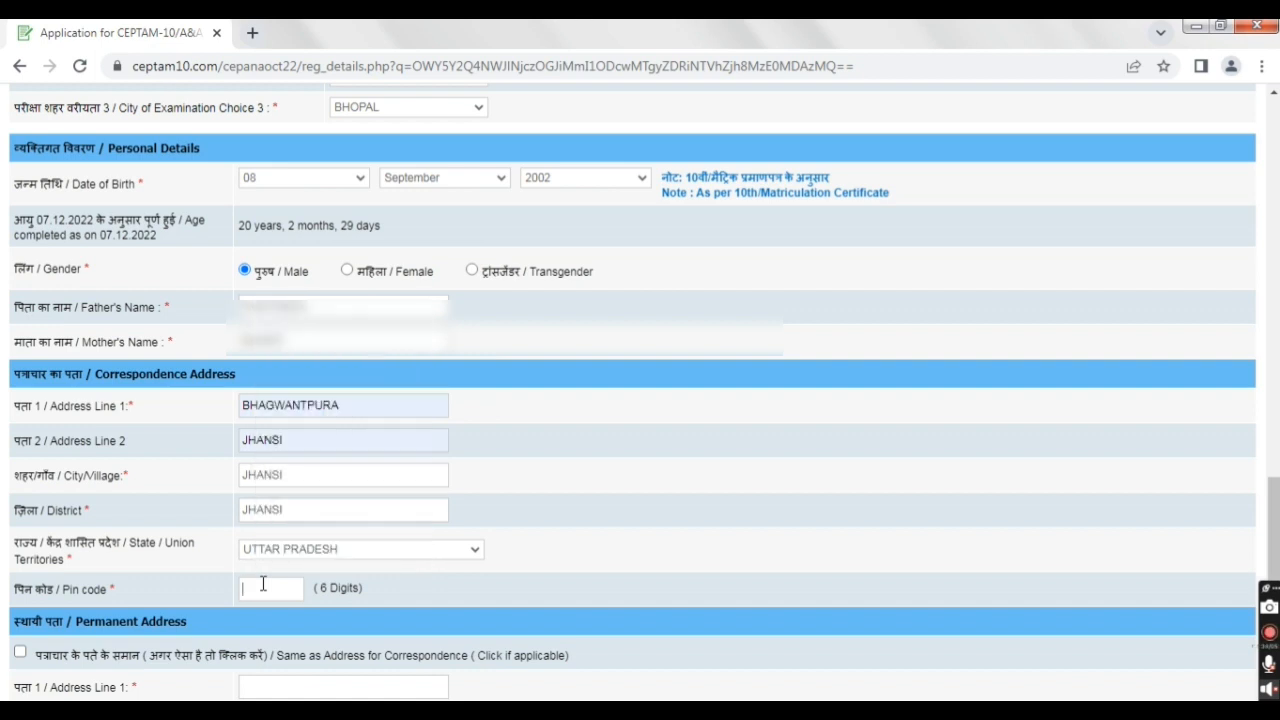
{"action": "type", "text": "284"}
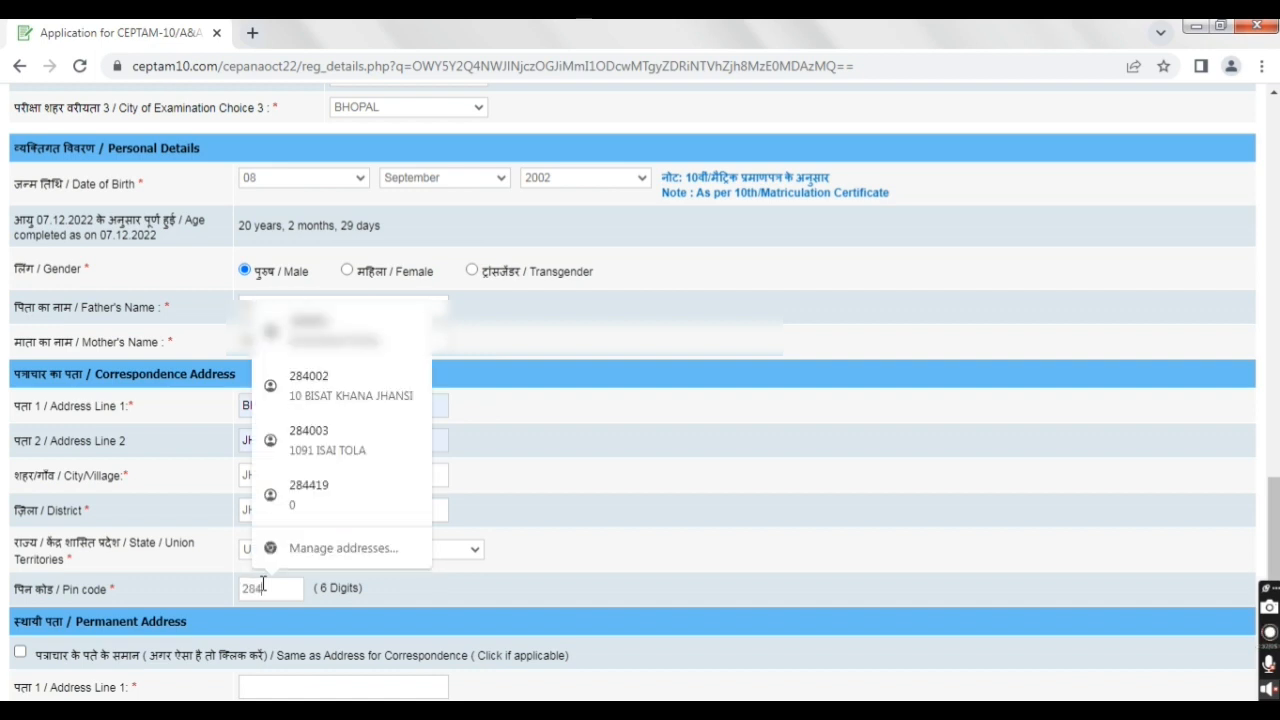
{"action": "type", "text": "002"}
{"action": "left_click", "coordinate": [574, 605]}
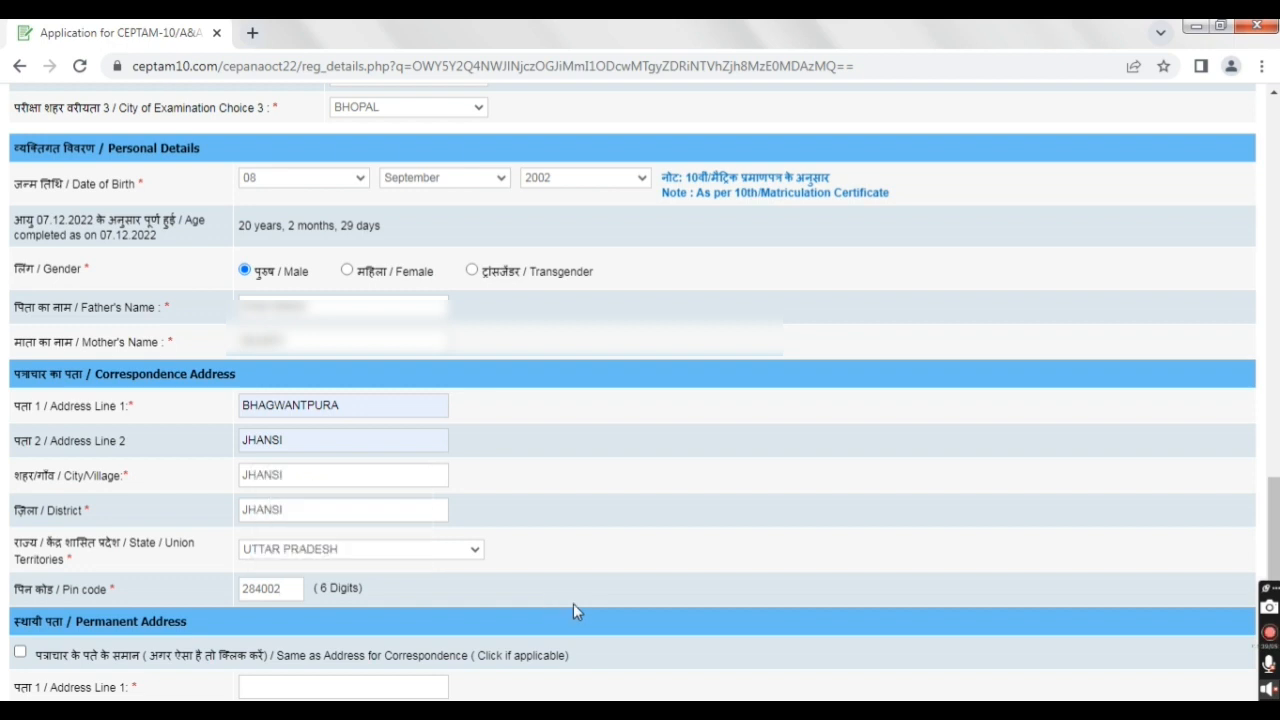
{"action": "left_click_drag", "start_coordinate": [1273, 545], "coordinate": [1273, 599]}
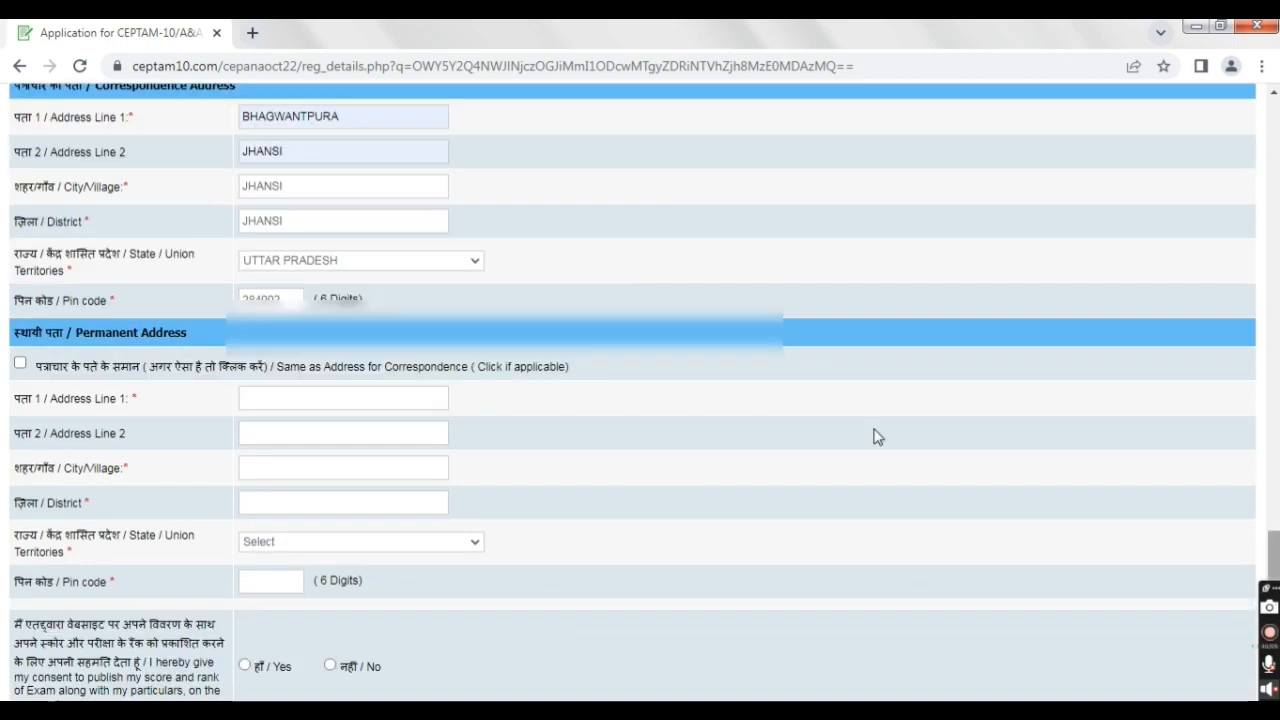
{"action": "left_click", "coordinate": [21, 365]}
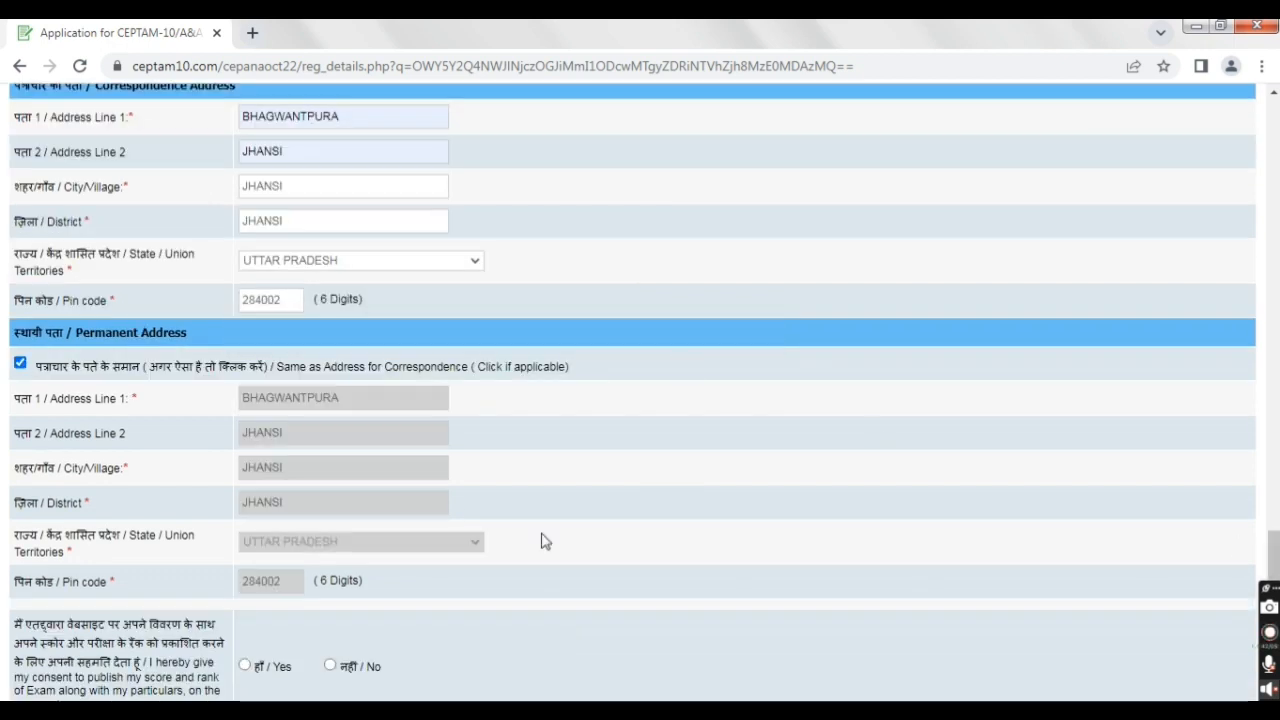
Consent Yes to publishing score and rank, validate the basic details, then save and continue
{"action": "scroll", "coordinate": [640, 400], "scroll_direction": "down", "scroll_amount": 2}
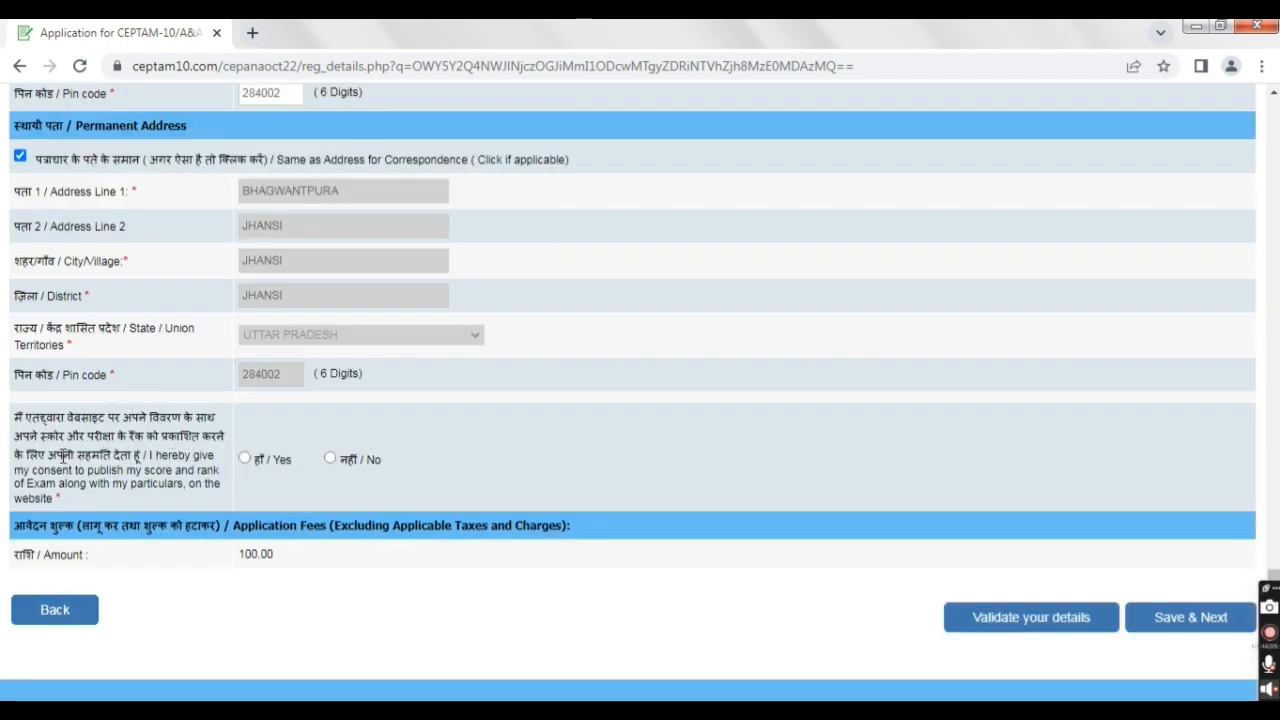
{"action": "left_click", "coordinate": [245, 459]}
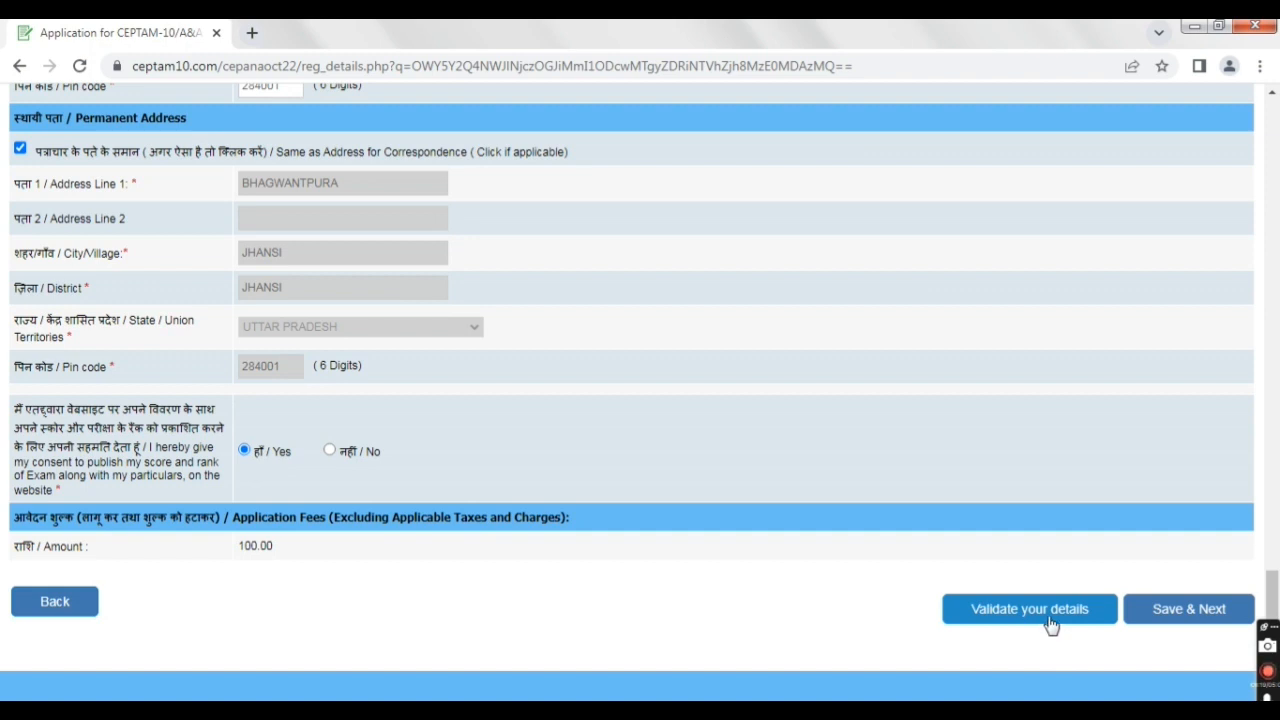
{"action": "left_click", "coordinate": [1050, 622]}
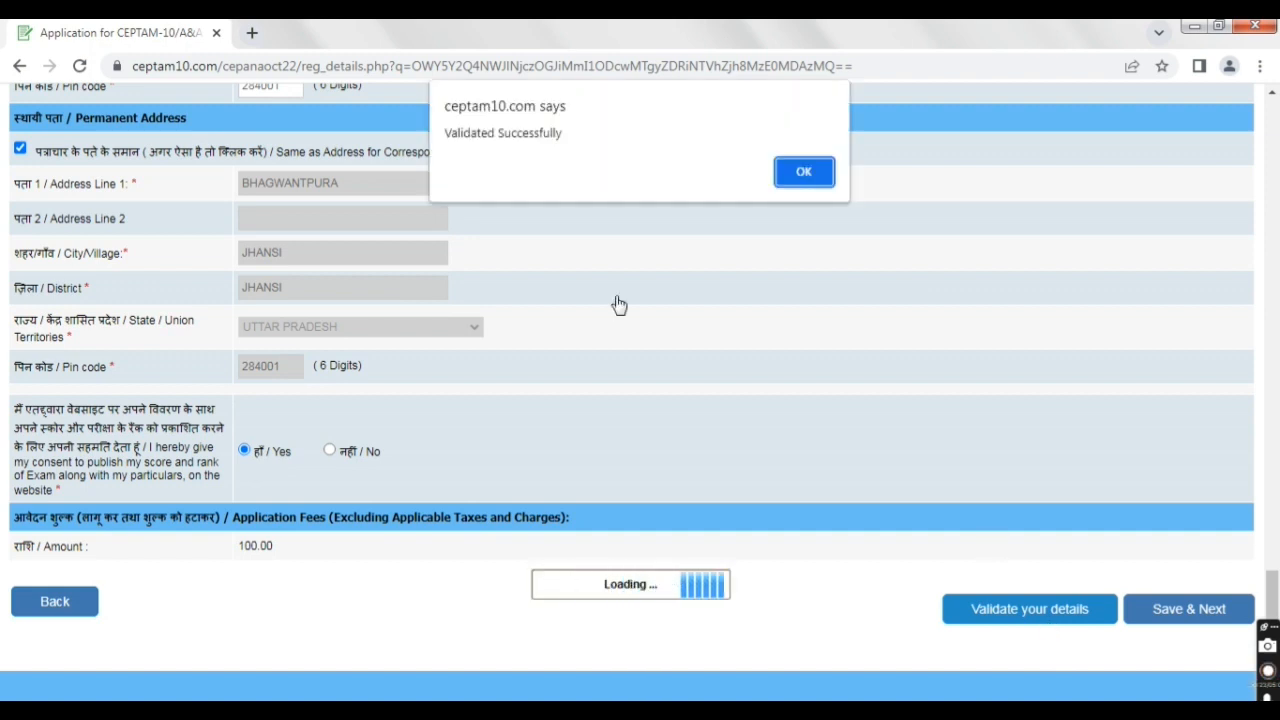
{"action": "left_click", "coordinate": [806, 172]}
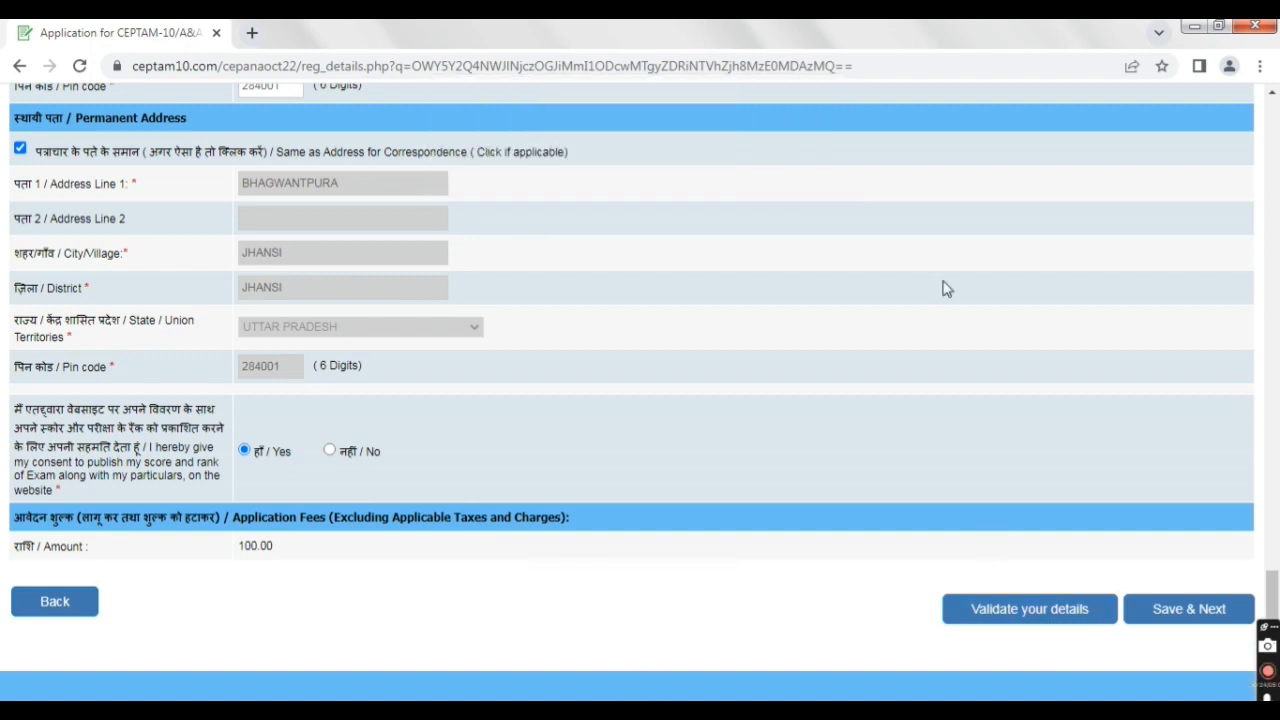
{"action": "left_click", "coordinate": [1158, 622]}
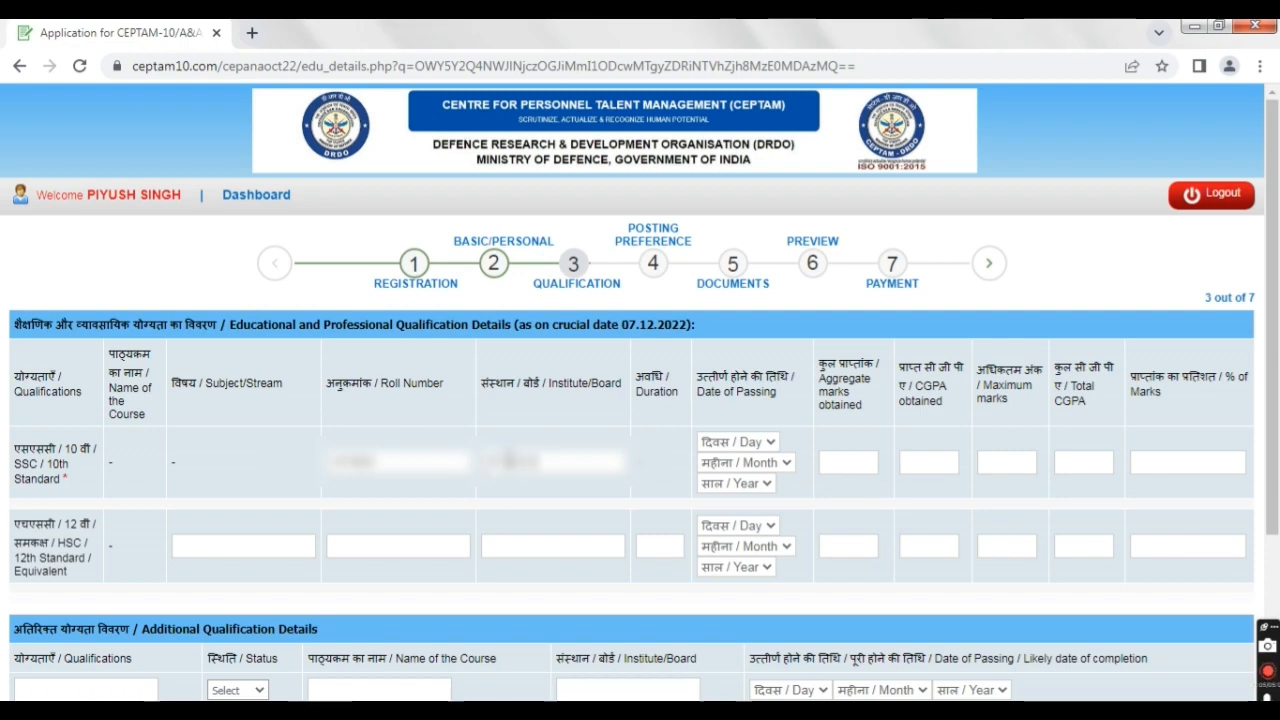
Set the 10th passing date to 27 April 2019
{"action": "left_click", "coordinate": [744, 442]}
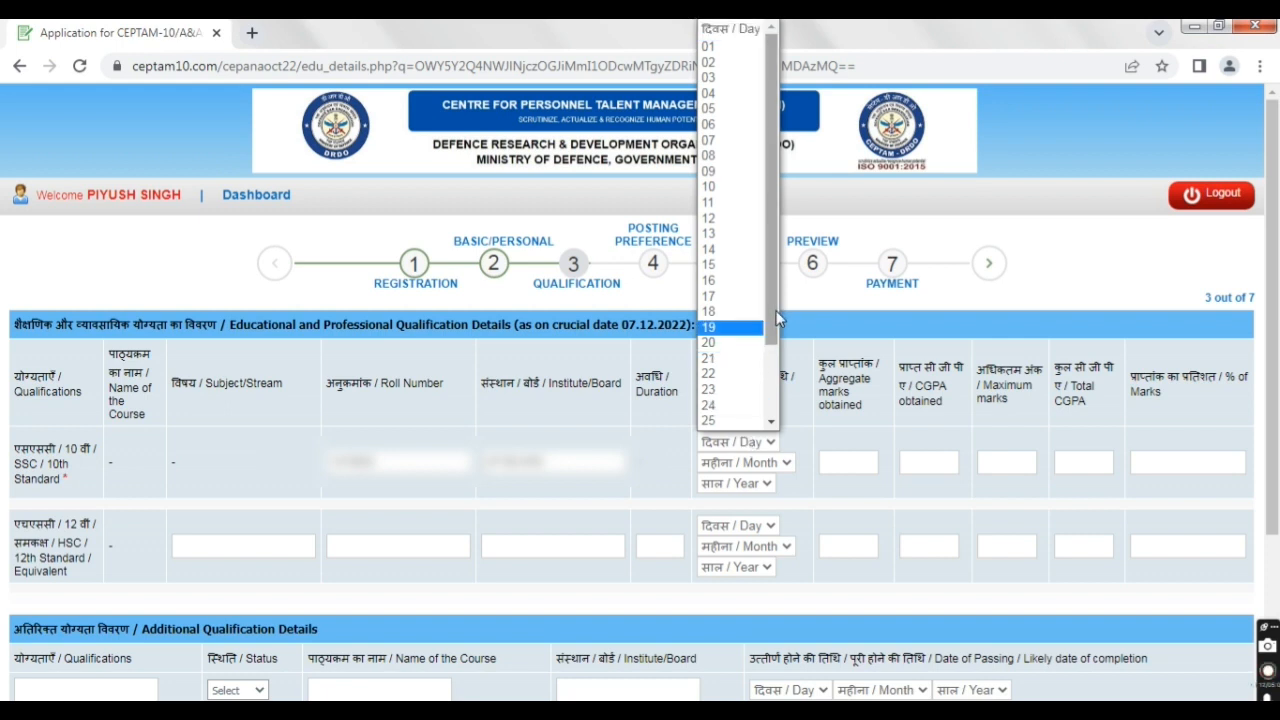
{"action": "scroll", "coordinate": [778, 318], "scroll_direction": "down", "scroll_amount": 2}
{"action": "left_click", "coordinate": [728, 362]}
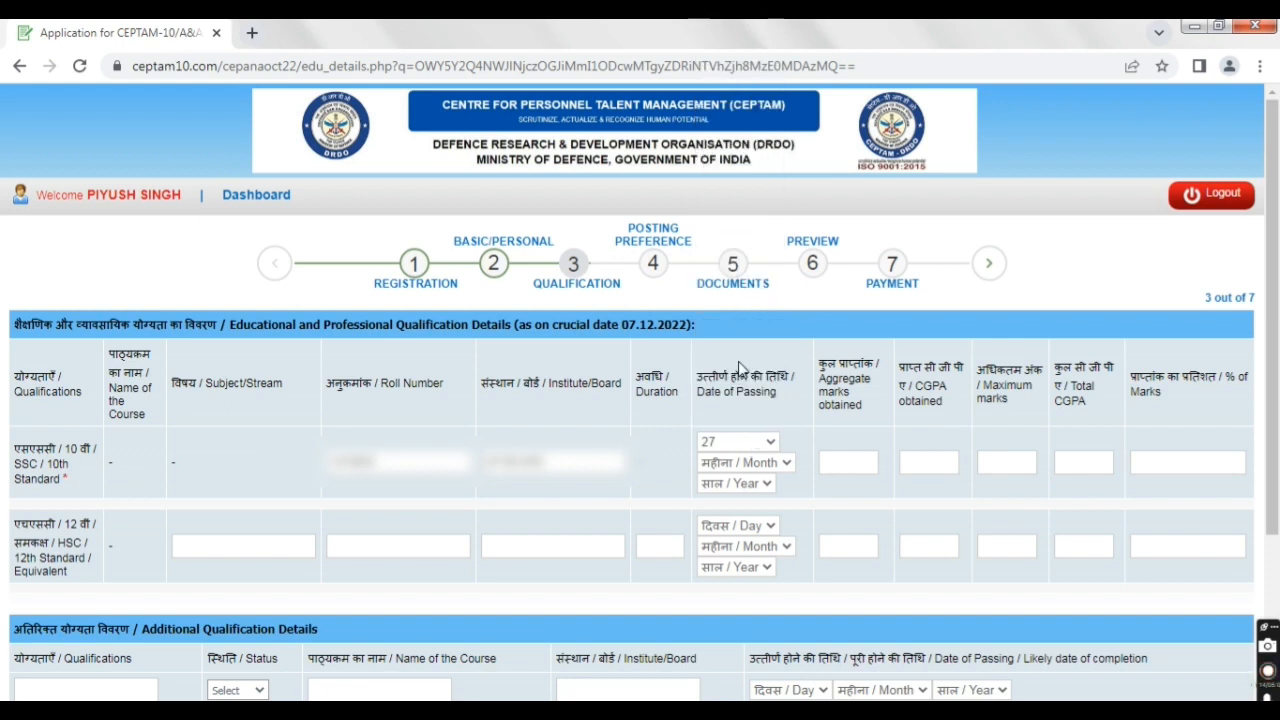
{"action": "left_click", "coordinate": [740, 463]}
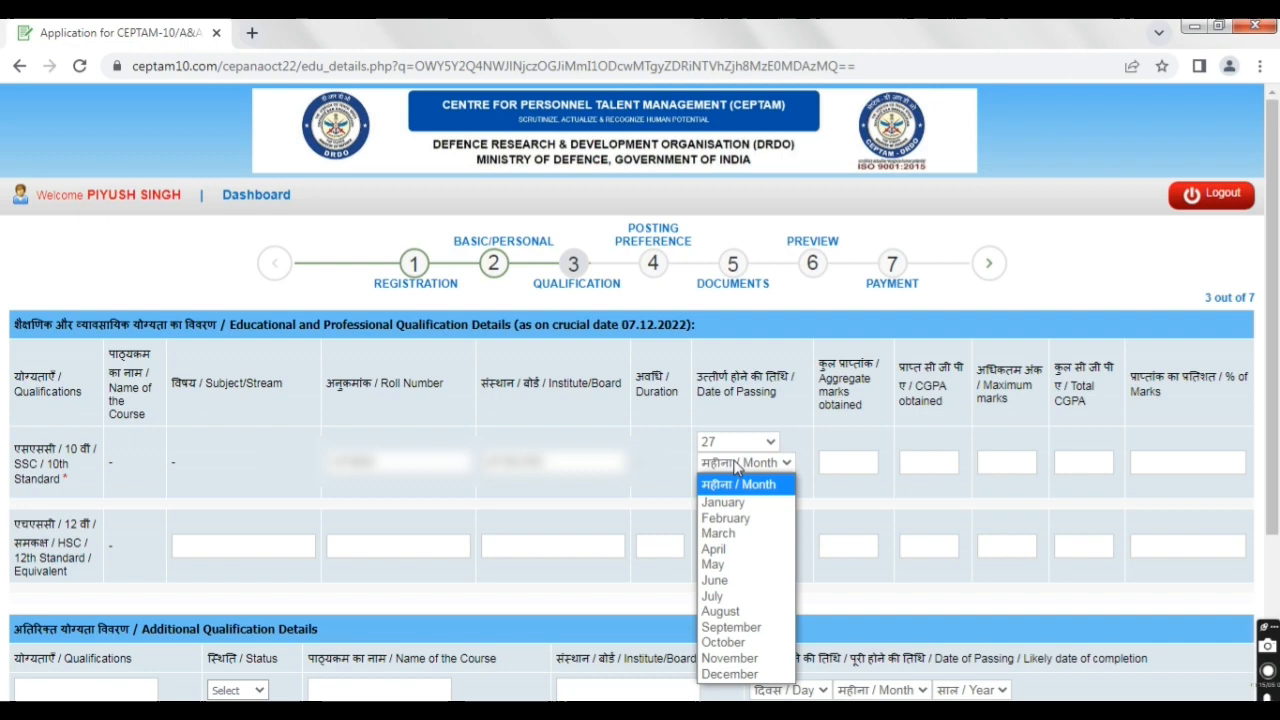
{"action": "left_click", "coordinate": [736, 549]}
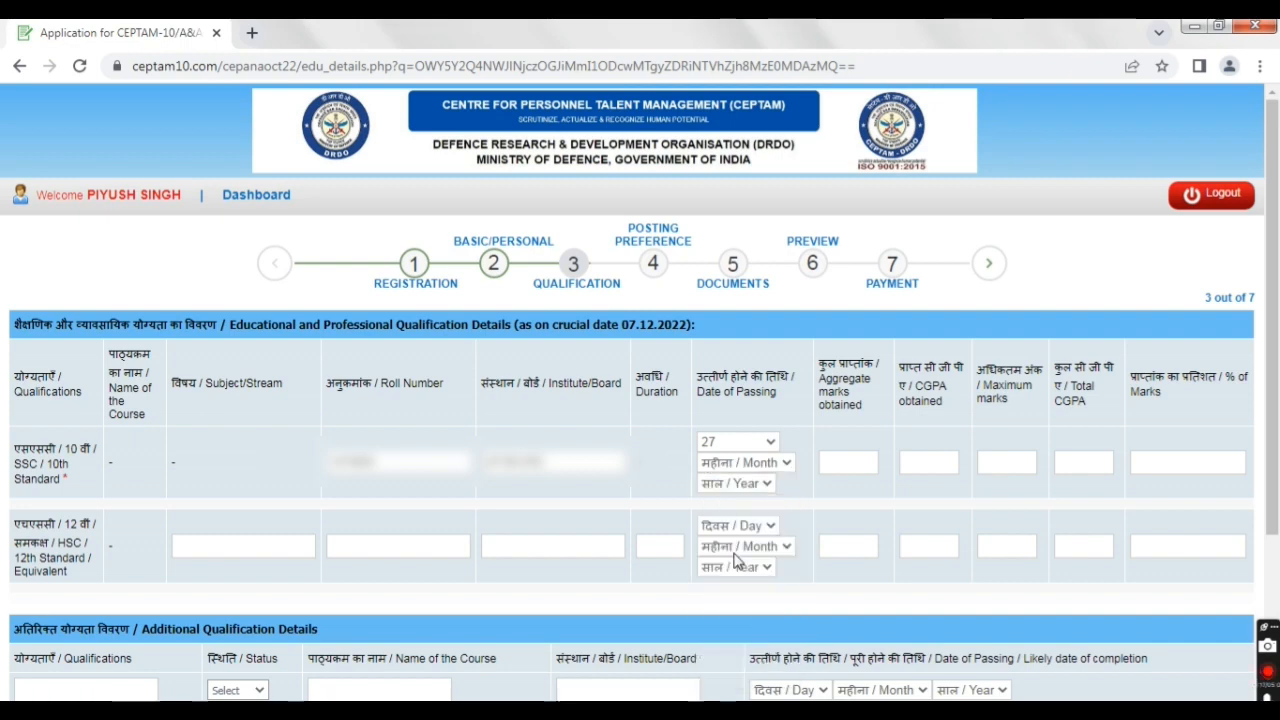
{"action": "left_click", "coordinate": [737, 484]}
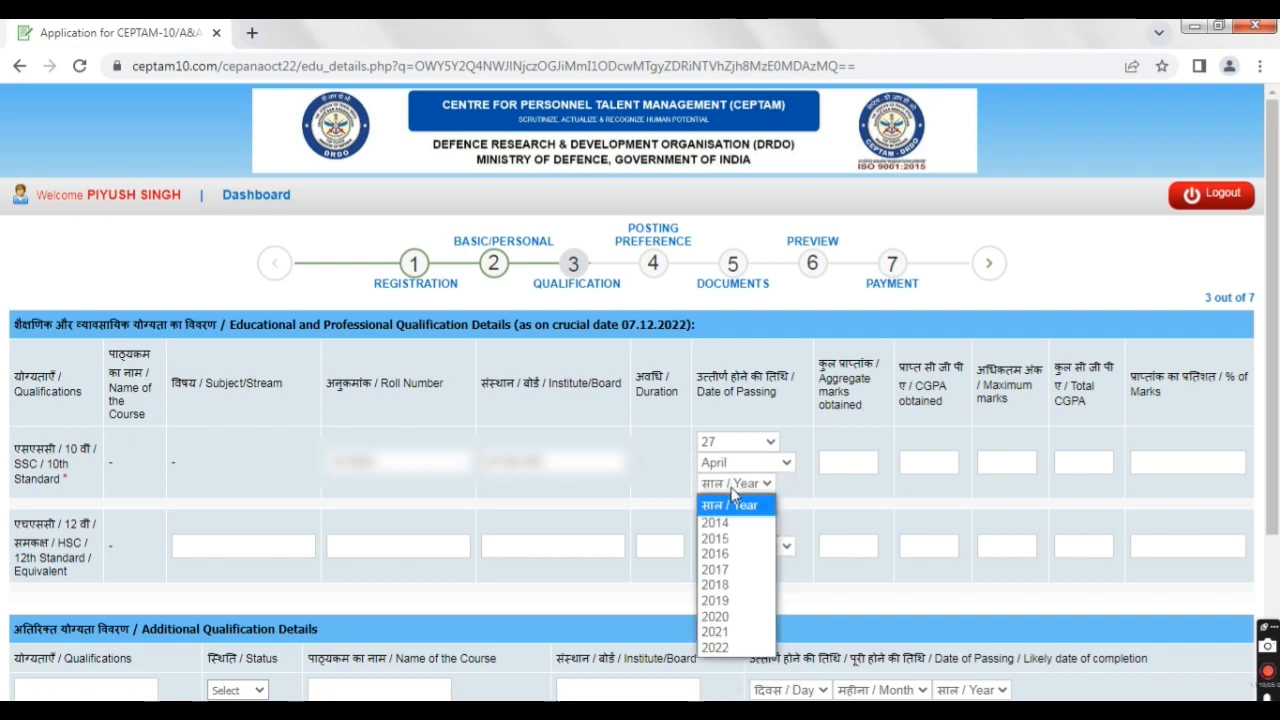
{"action": "left_click", "coordinate": [727, 602]}
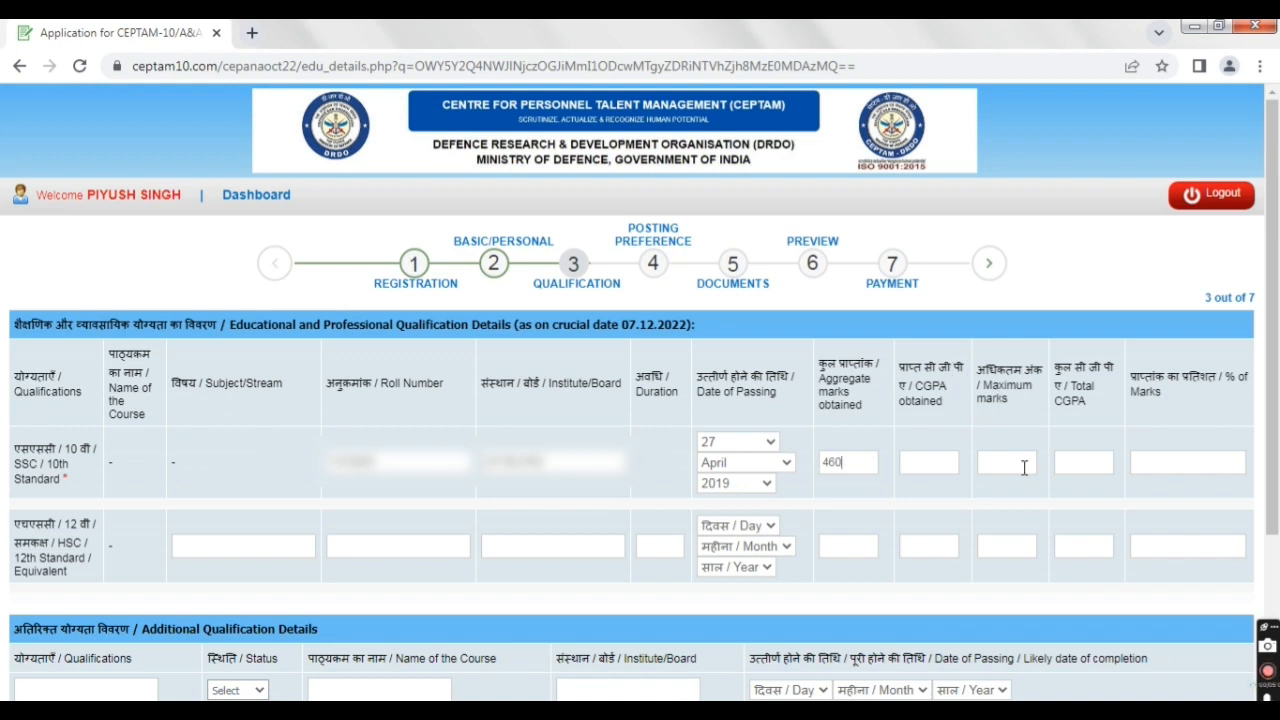
Enter the 10th marks (460 of 600) and validate the qualification details
{"action": "left_click", "coordinate": [1024, 465]}
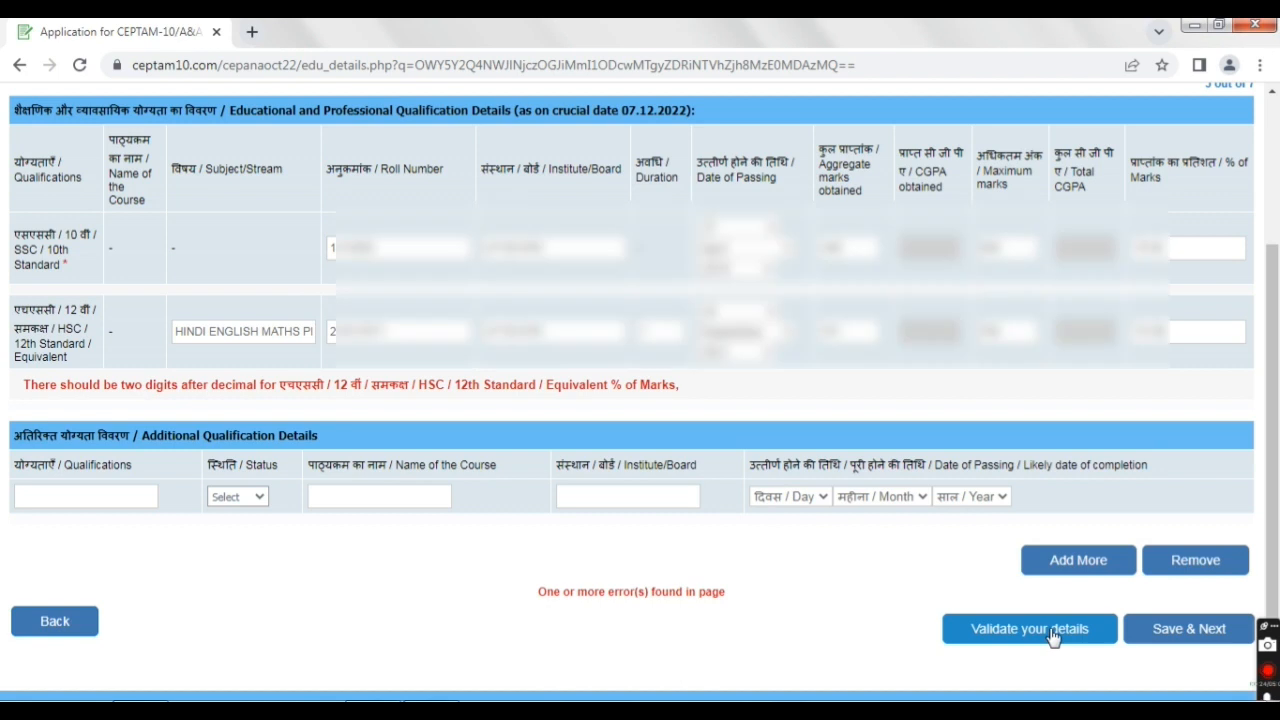
{"action": "left_click", "coordinate": [1052, 628]}
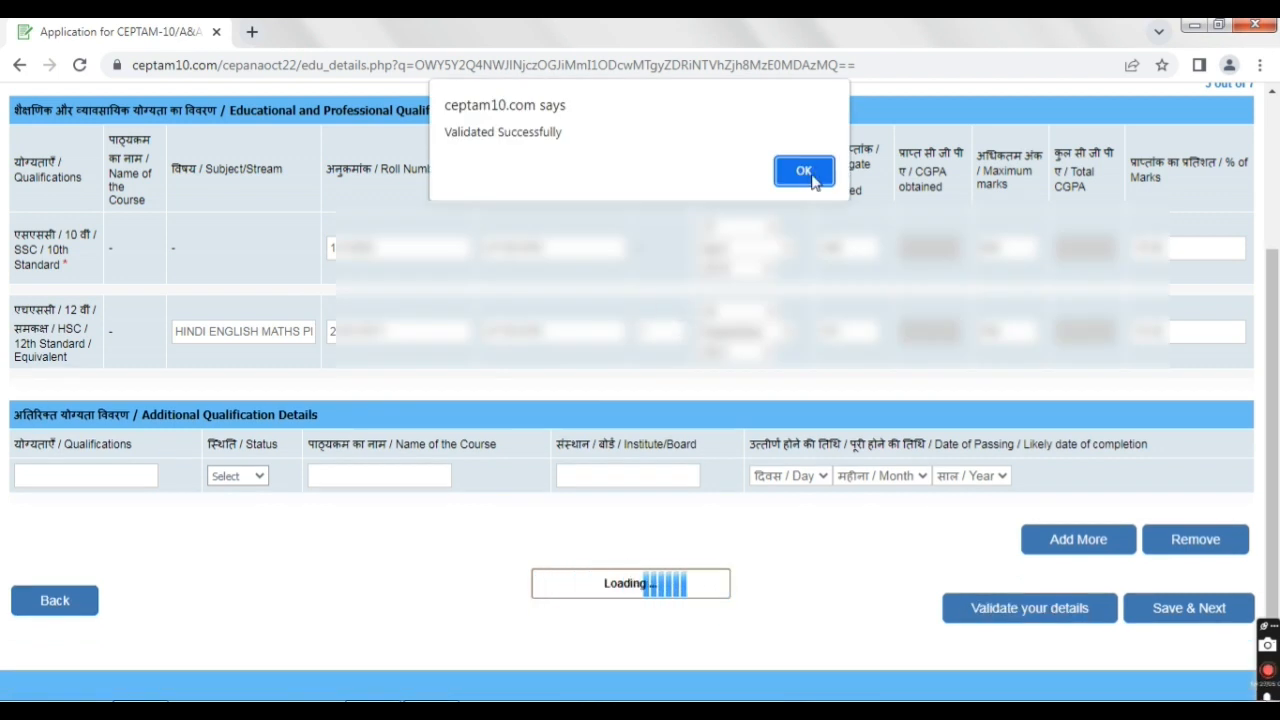
{"action": "left_click", "coordinate": [804, 172]}
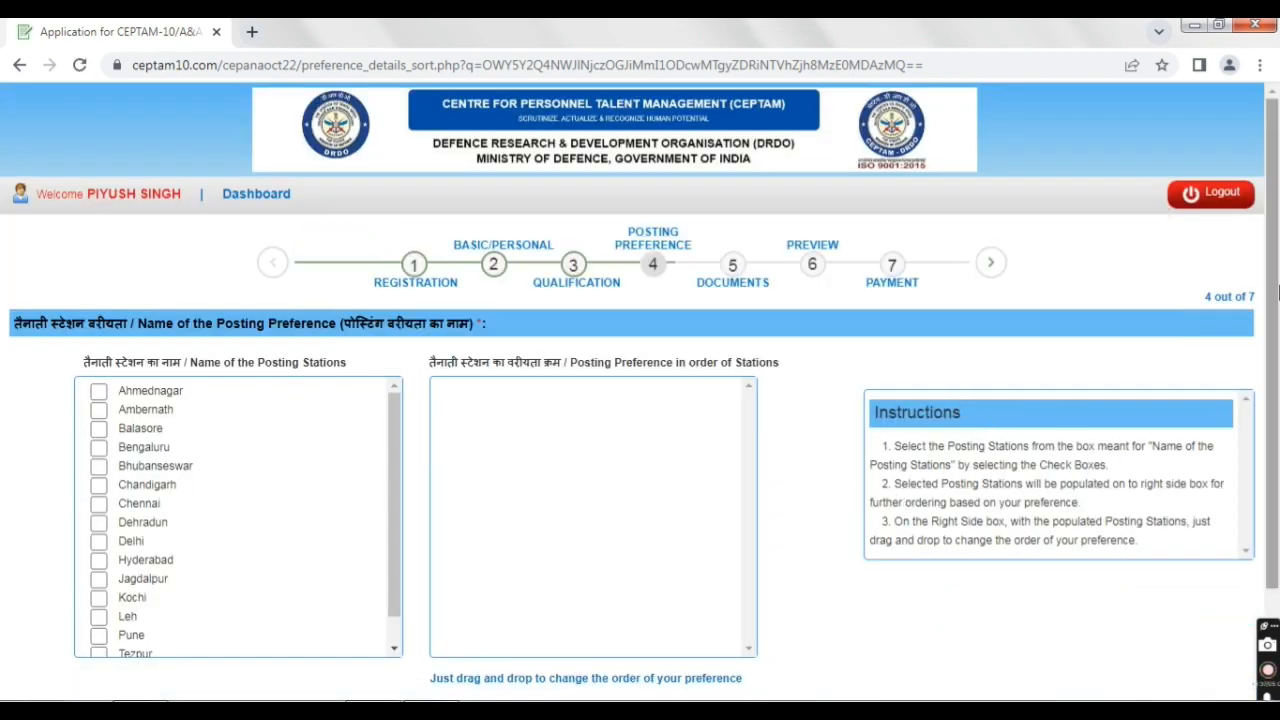
Make Delhi the first and Pune the second posting preference, add all remaining stations, and save
{"action": "scroll", "coordinate": [1275, 283], "scroll_direction": "down", "scroll_amount": 2}
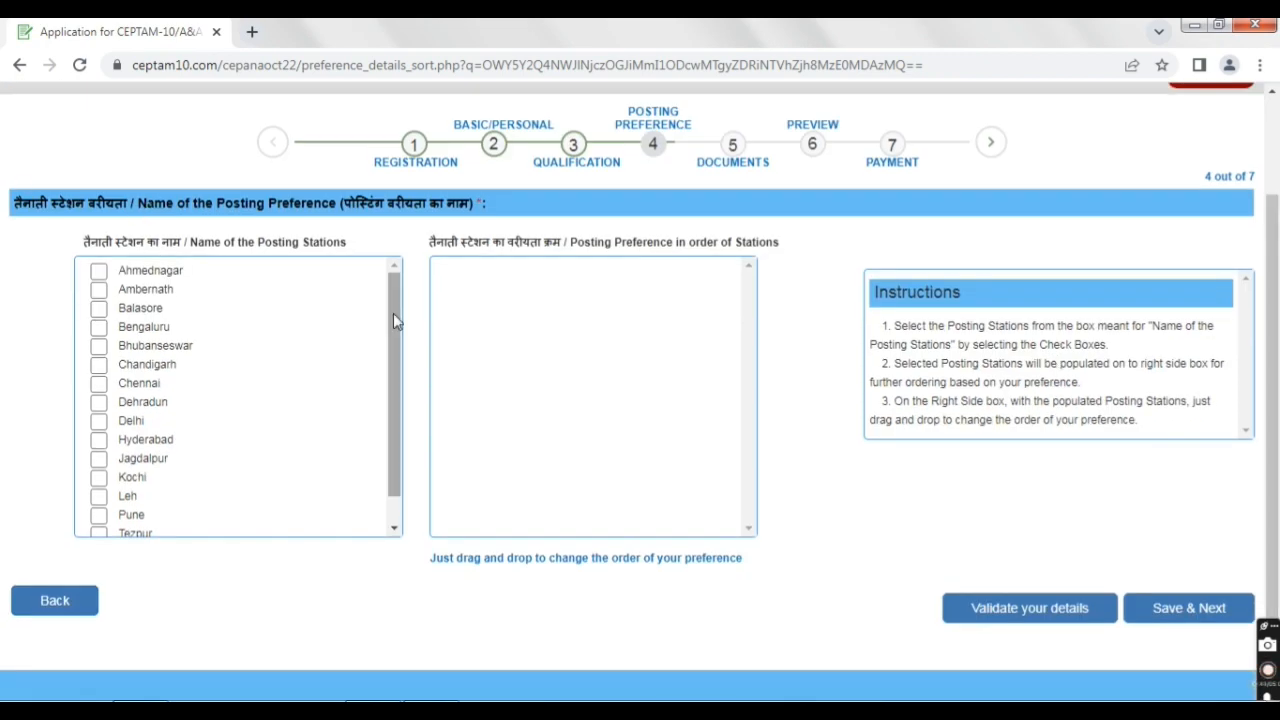
{"action": "left_click_drag", "start_coordinate": [393, 313], "coordinate": [390, 413]}
{"action": "scroll", "coordinate": [390, 413], "scroll_direction": "up", "scroll_amount": 1}
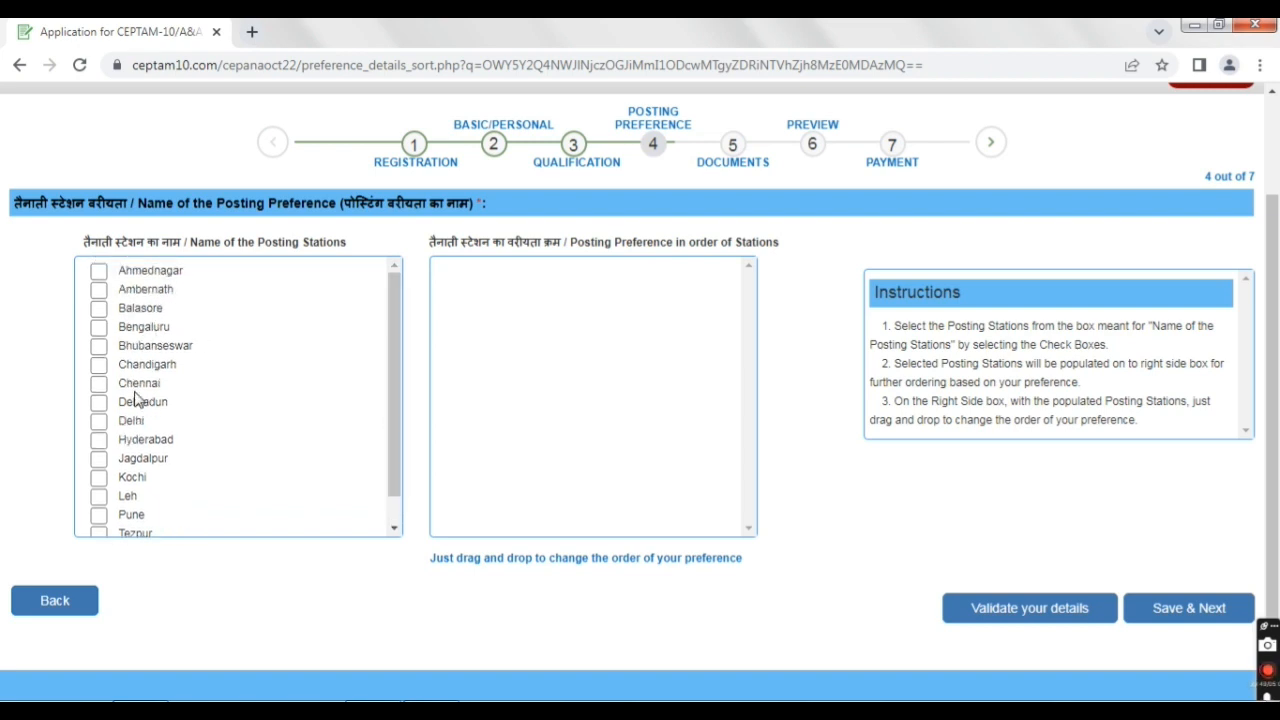
{"action": "left_click", "coordinate": [100, 424]}
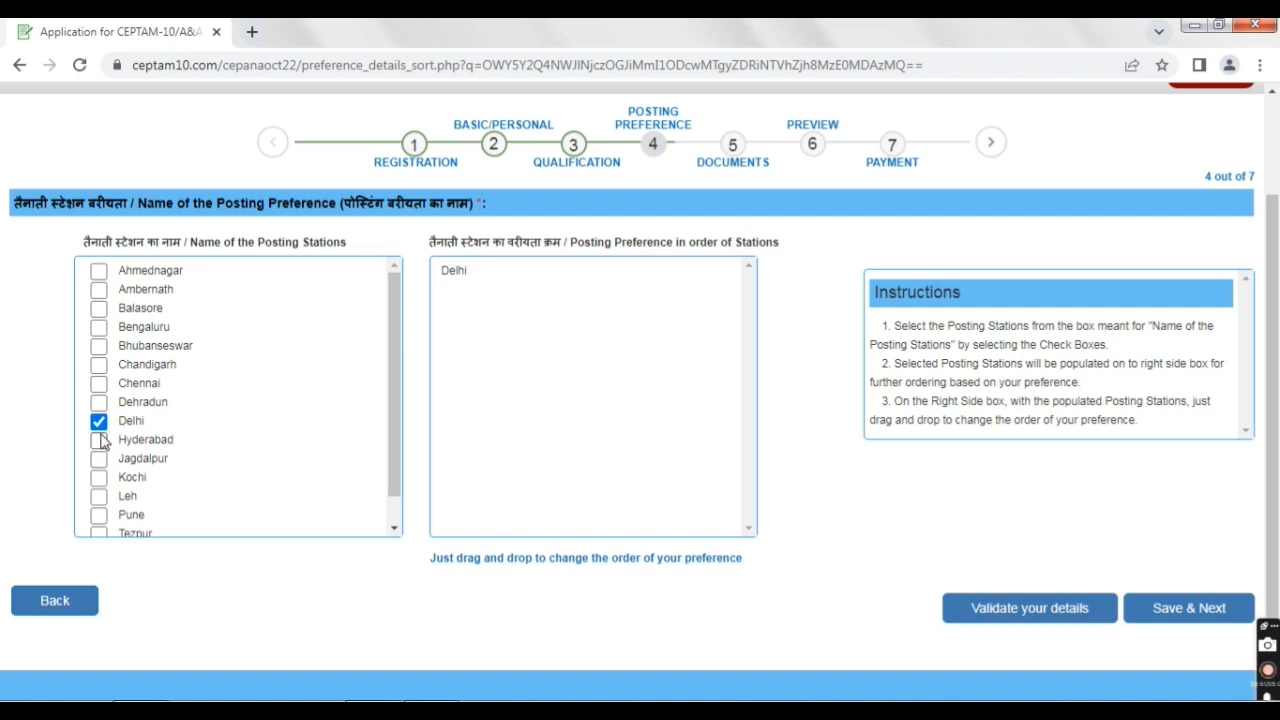
{"action": "left_click", "coordinate": [100, 441]}
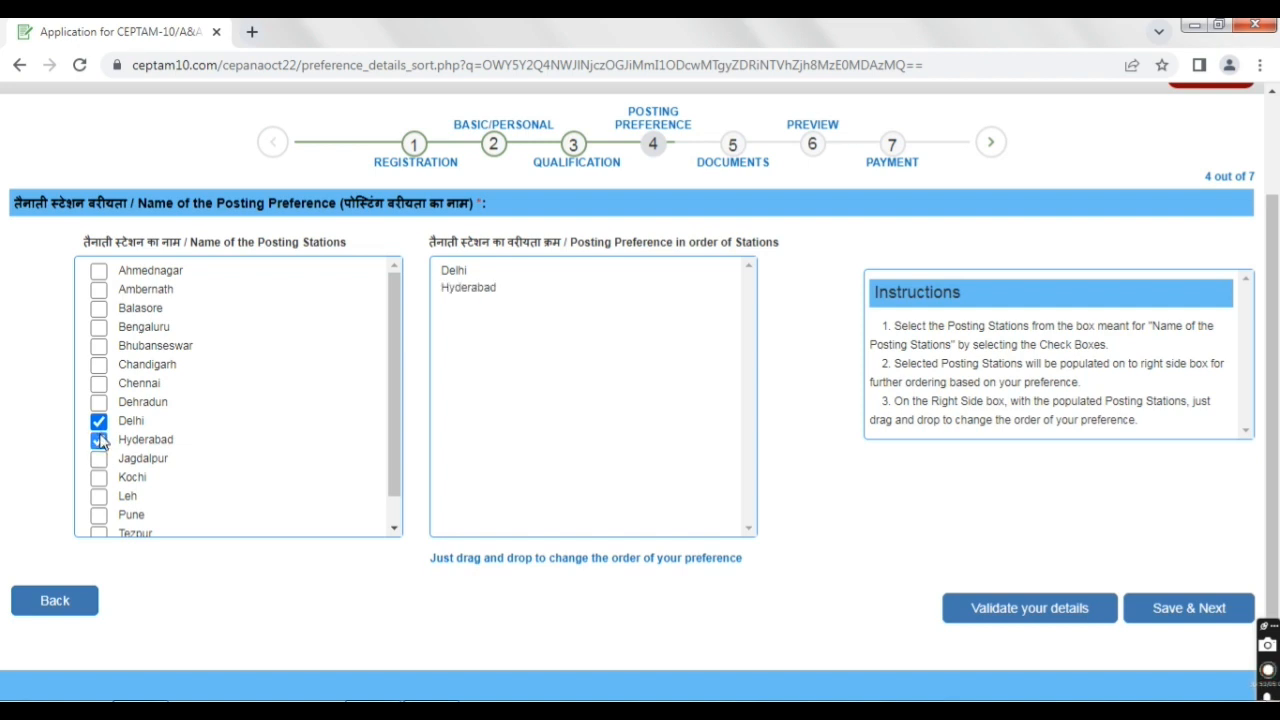
{"action": "left_click", "coordinate": [100, 441]}
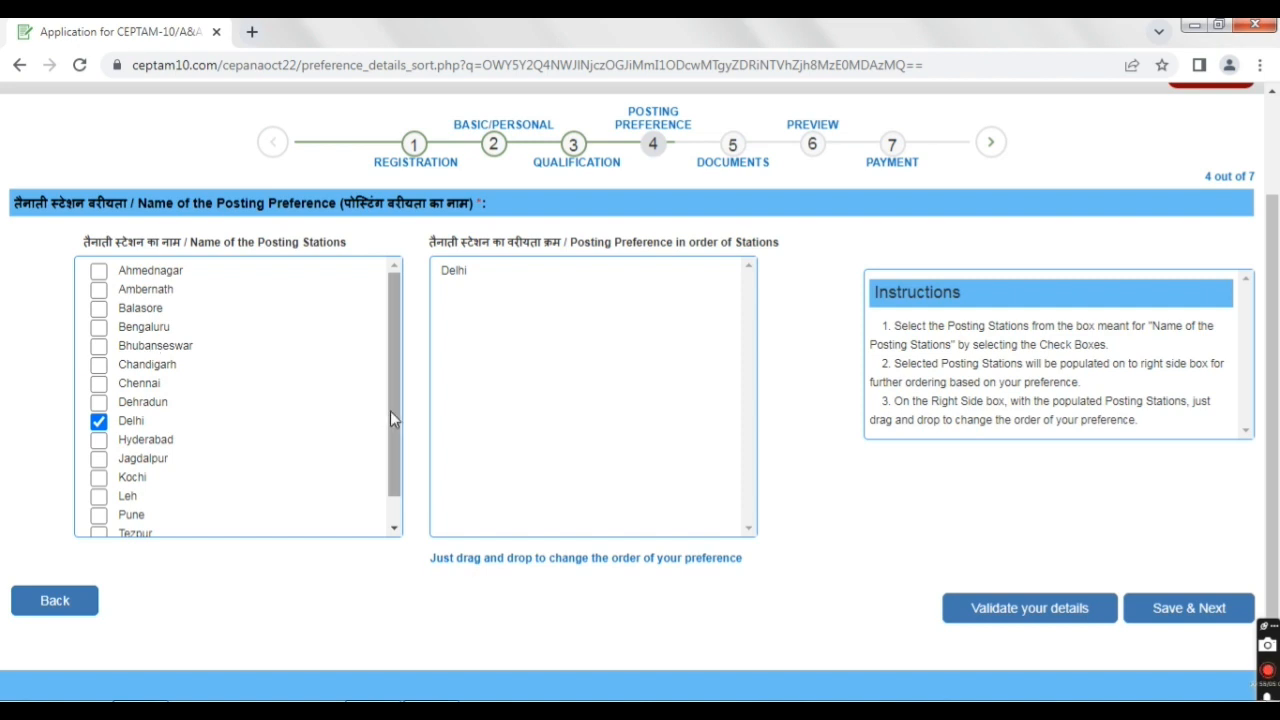
{"action": "left_click_drag", "start_coordinate": [391, 413], "coordinate": [396, 458]}
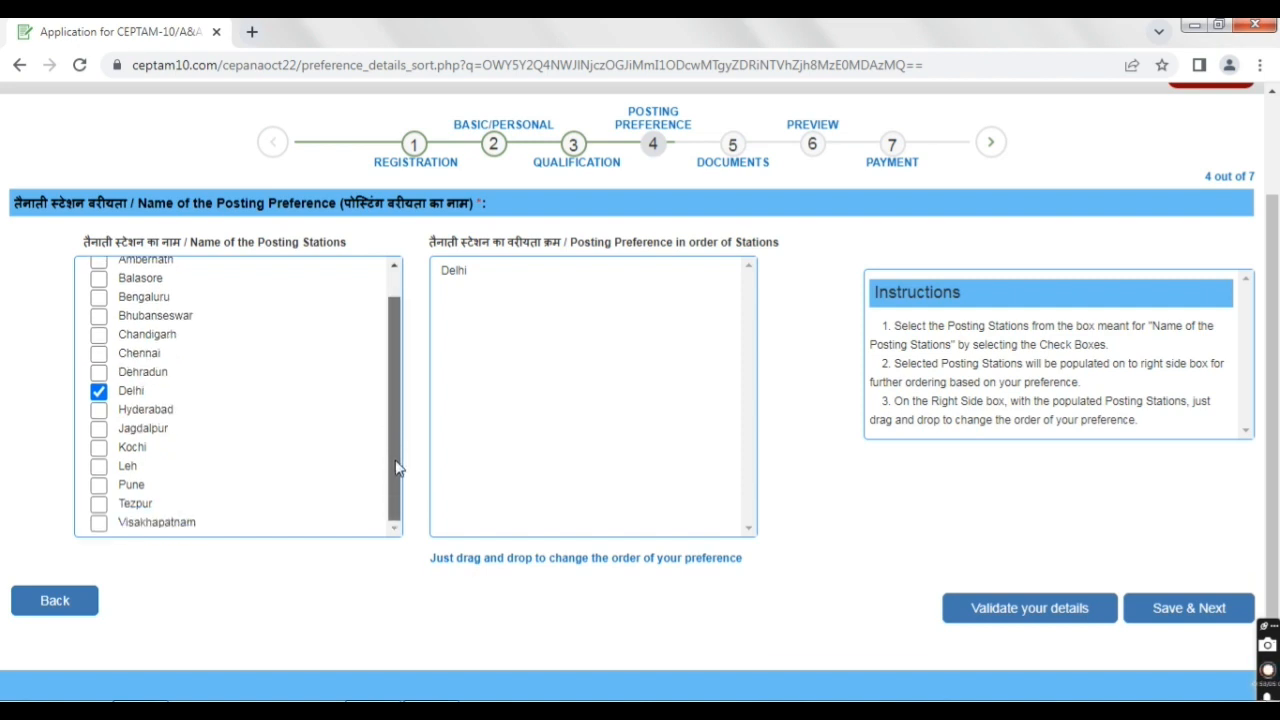
{"action": "left_click", "coordinate": [98, 485]}
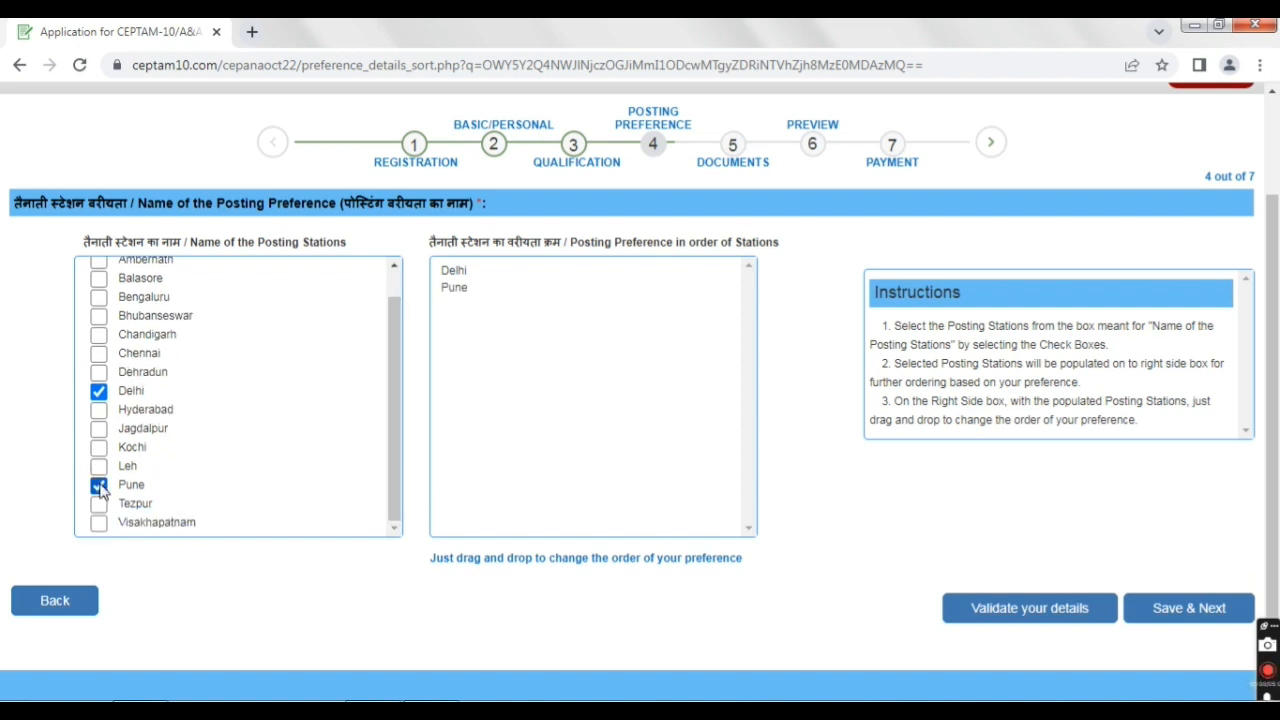
{"action": "left_click_drag", "start_coordinate": [391, 461], "coordinate": [397, 437]}
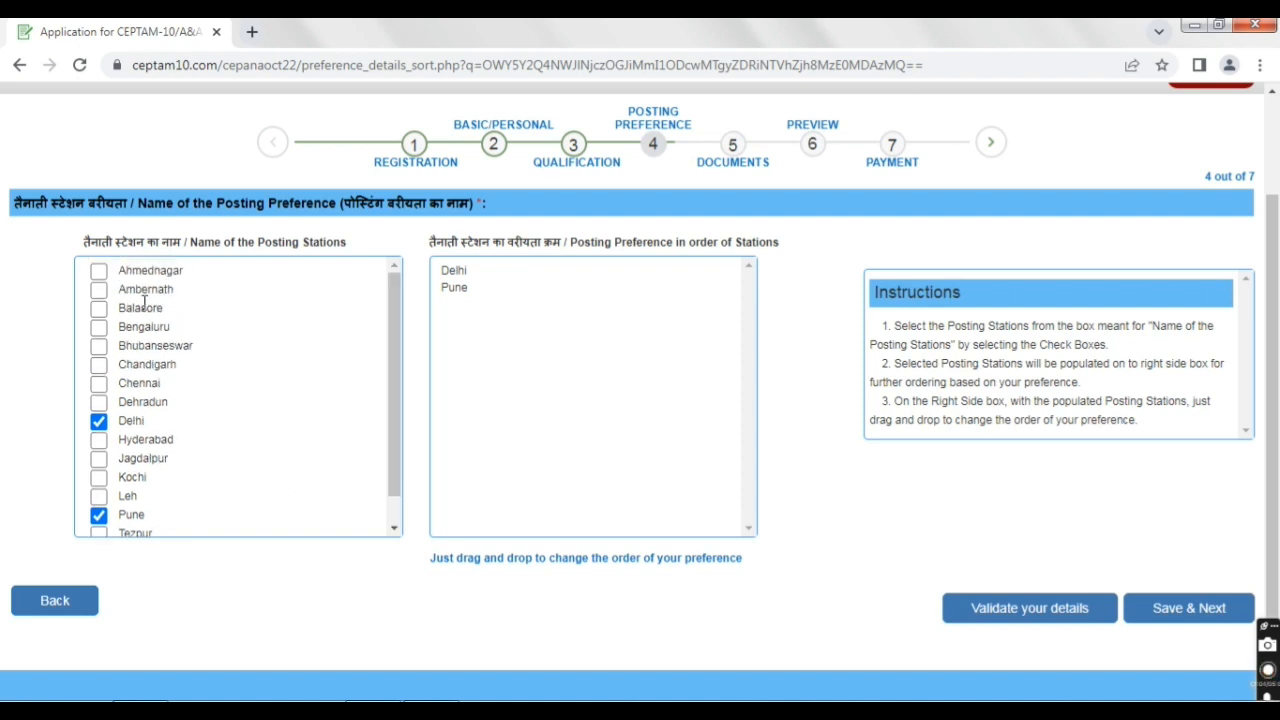
{"action": "left_click", "coordinate": [98, 270]}
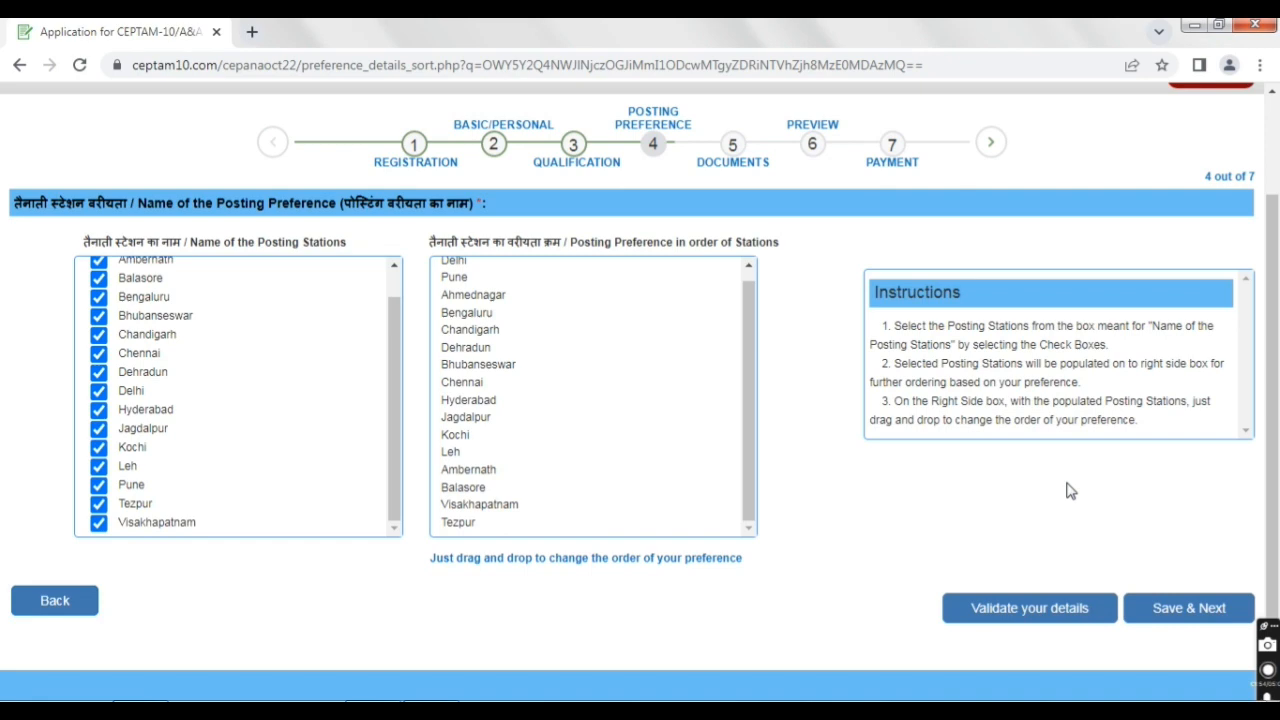
{"action": "left_click", "coordinate": [1192, 608]}
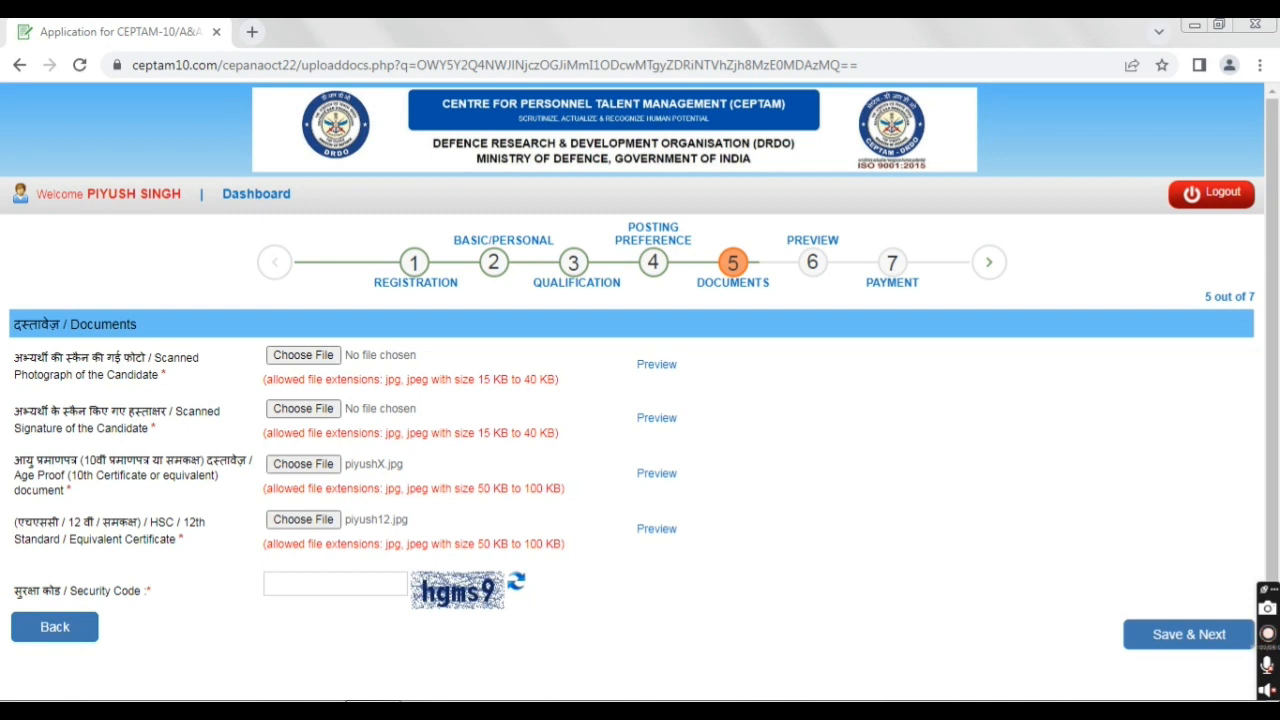
Fill in the Documents page security code, save it, and confirm to reach the application preview
{"action": "left_click", "coordinate": [295, 582]}
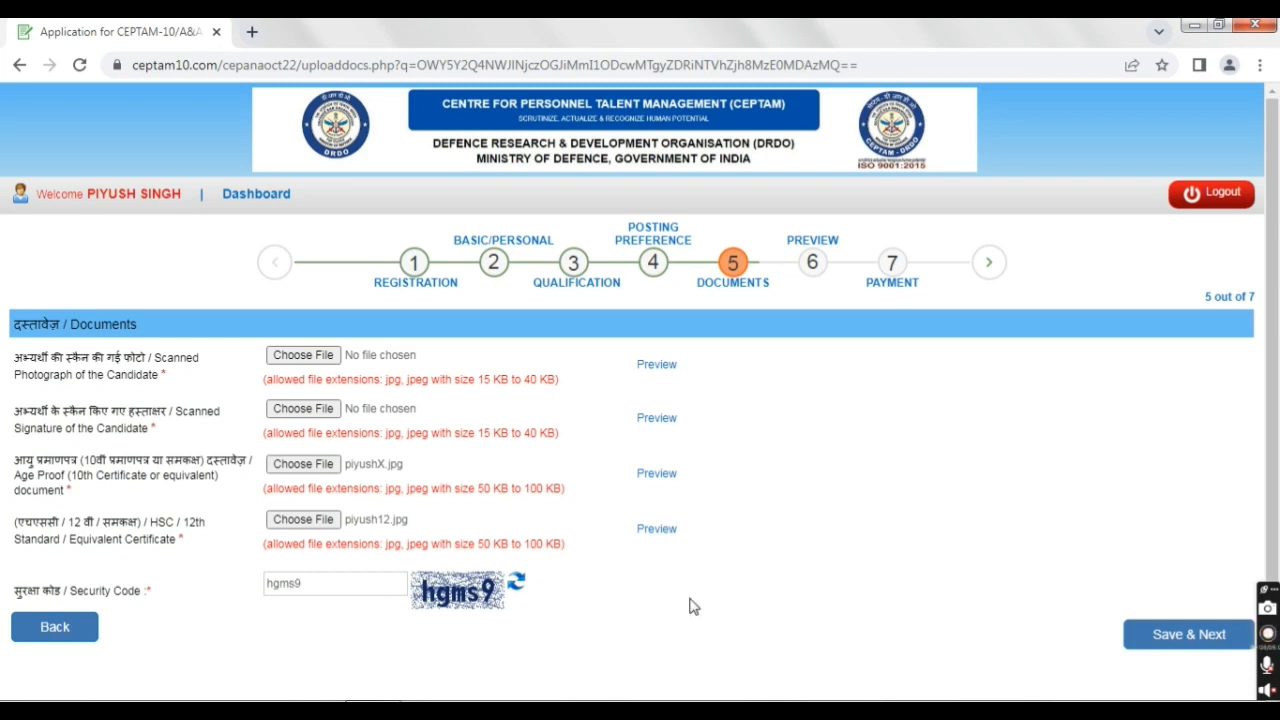
{"action": "left_click", "coordinate": [1165, 645]}
{"action": "left_click", "coordinate": [731, 192]}
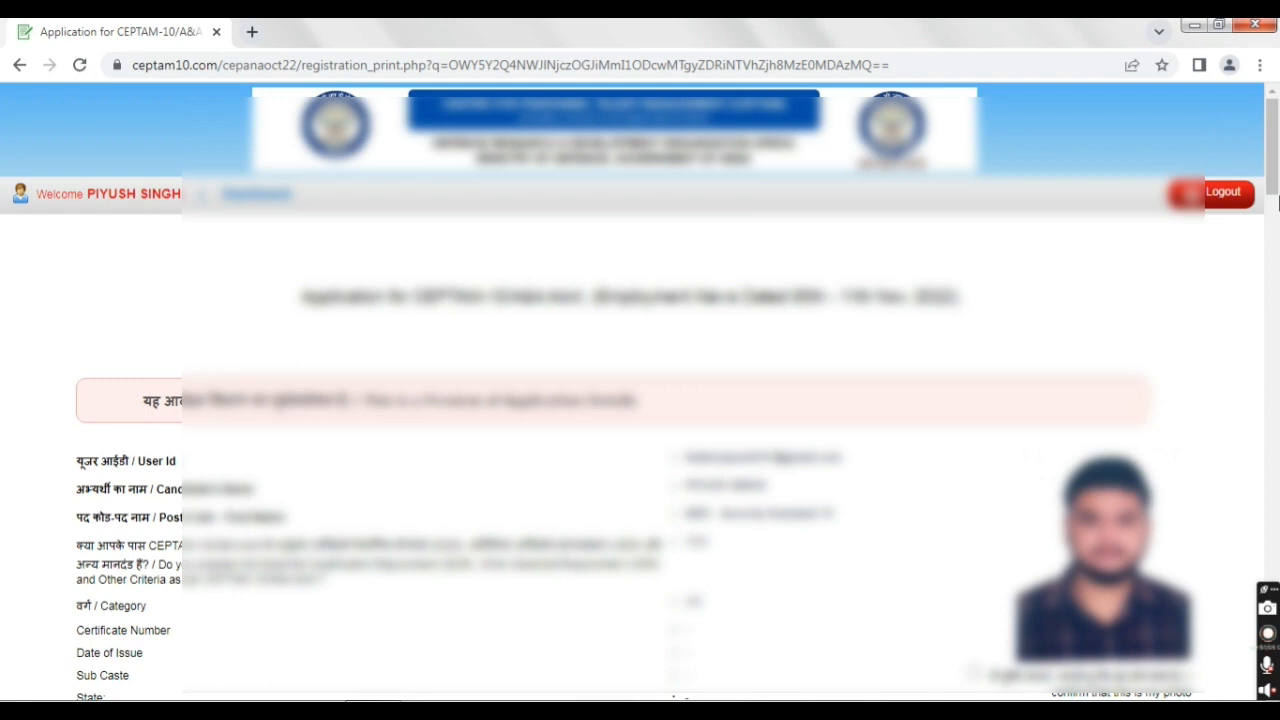
Accept the declaration and confirm the final, non-editable submission of the application
{"action": "scroll", "coordinate": [1277, 192], "scroll_direction": "down", "scroll_amount": 3}
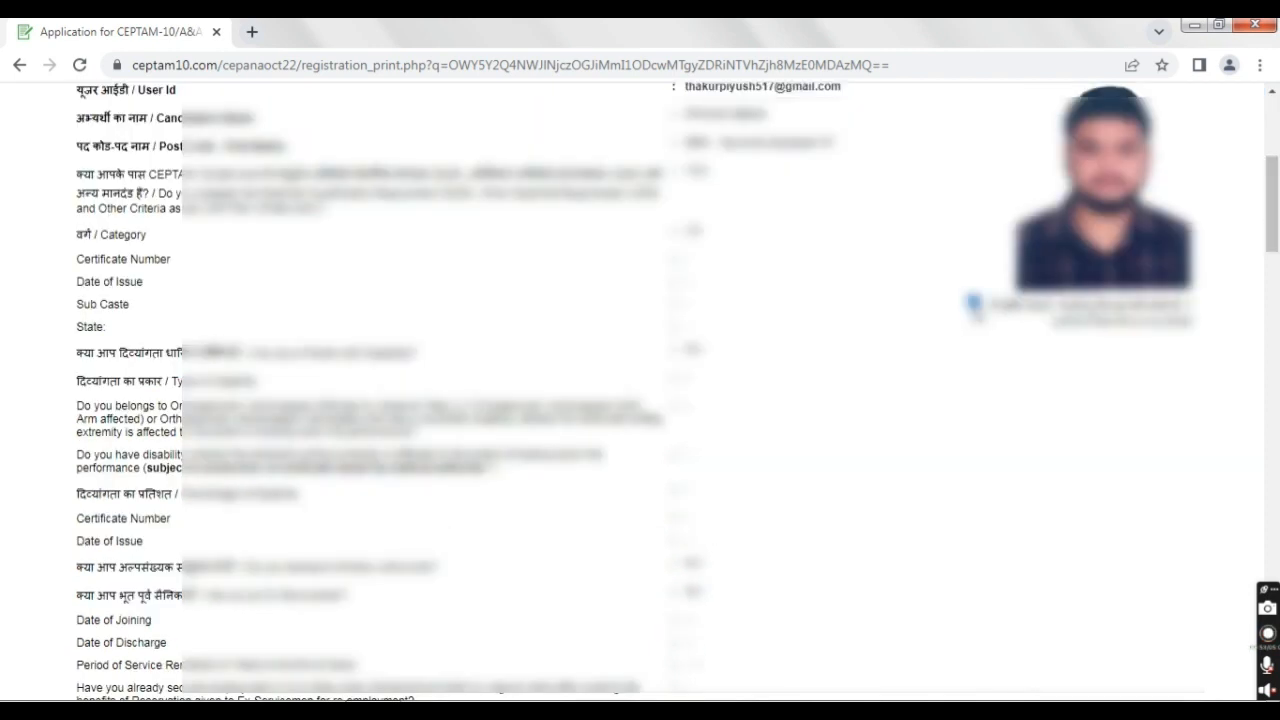
{"action": "left_click_drag", "start_coordinate": [1275, 233], "coordinate": [1274, 670]}
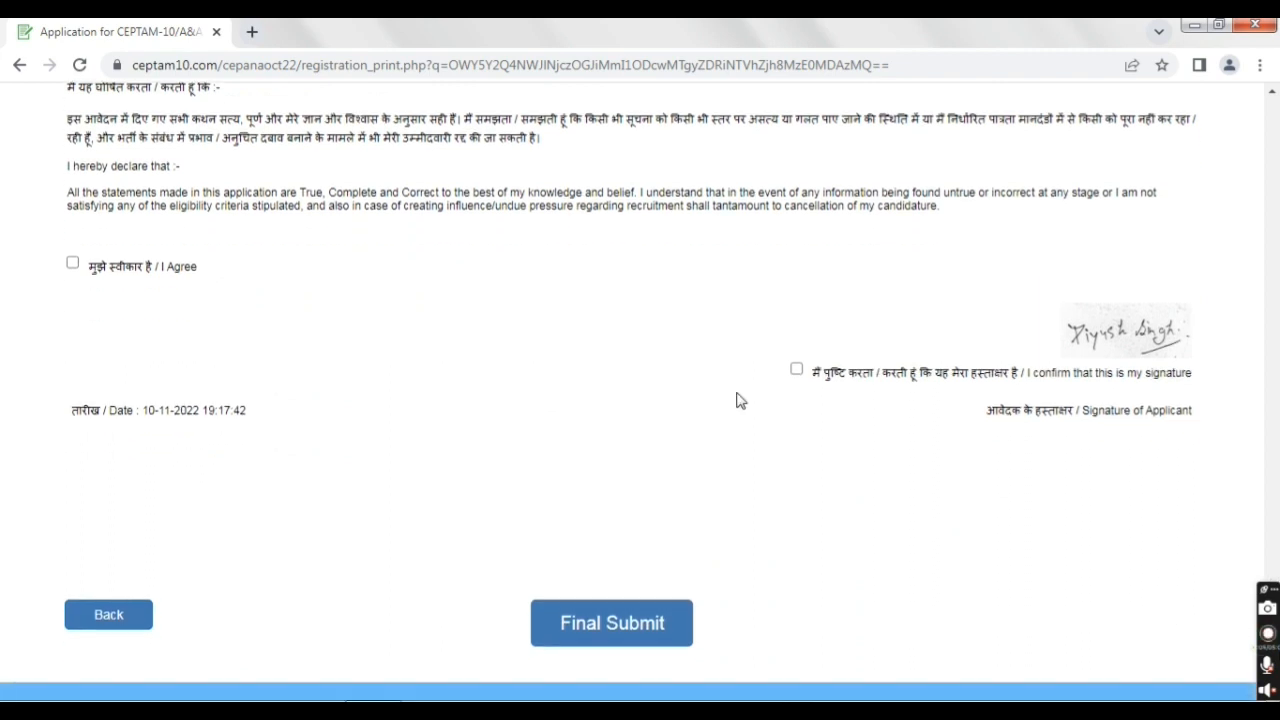
{"action": "left_click", "coordinate": [72, 264]}
{"action": "left_click", "coordinate": [590, 627]}
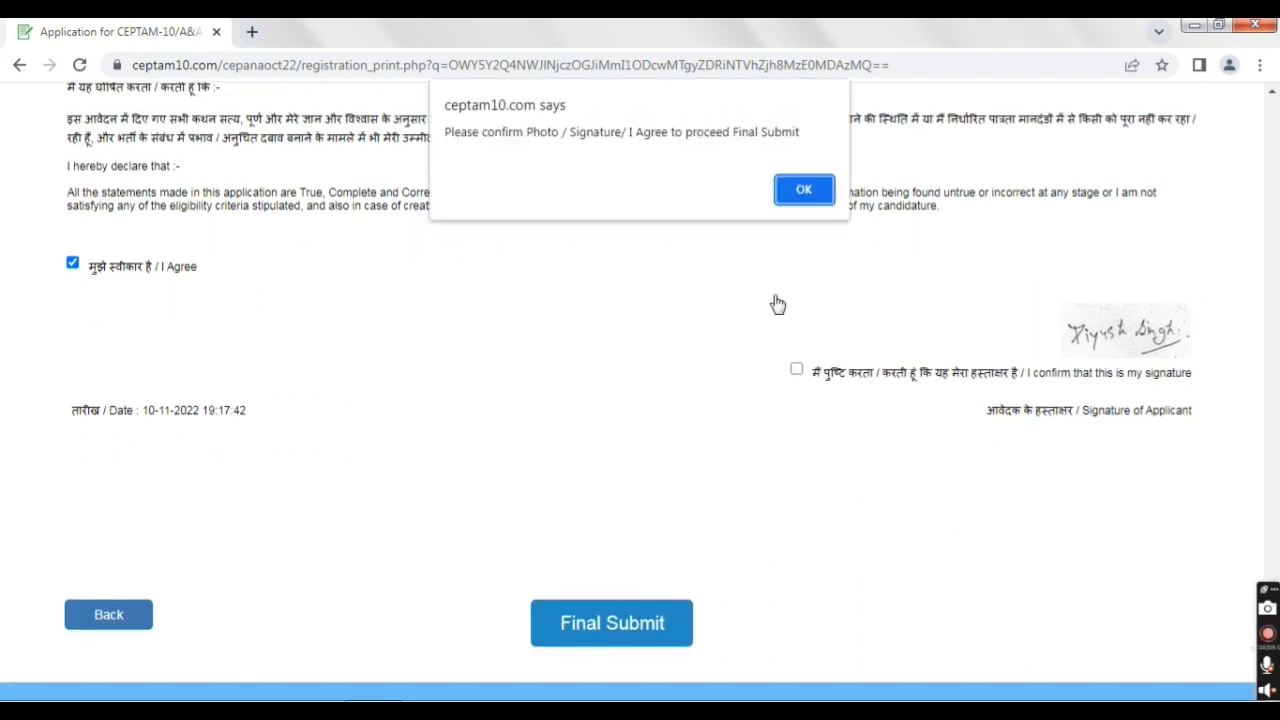
{"action": "left_click", "coordinate": [804, 186]}
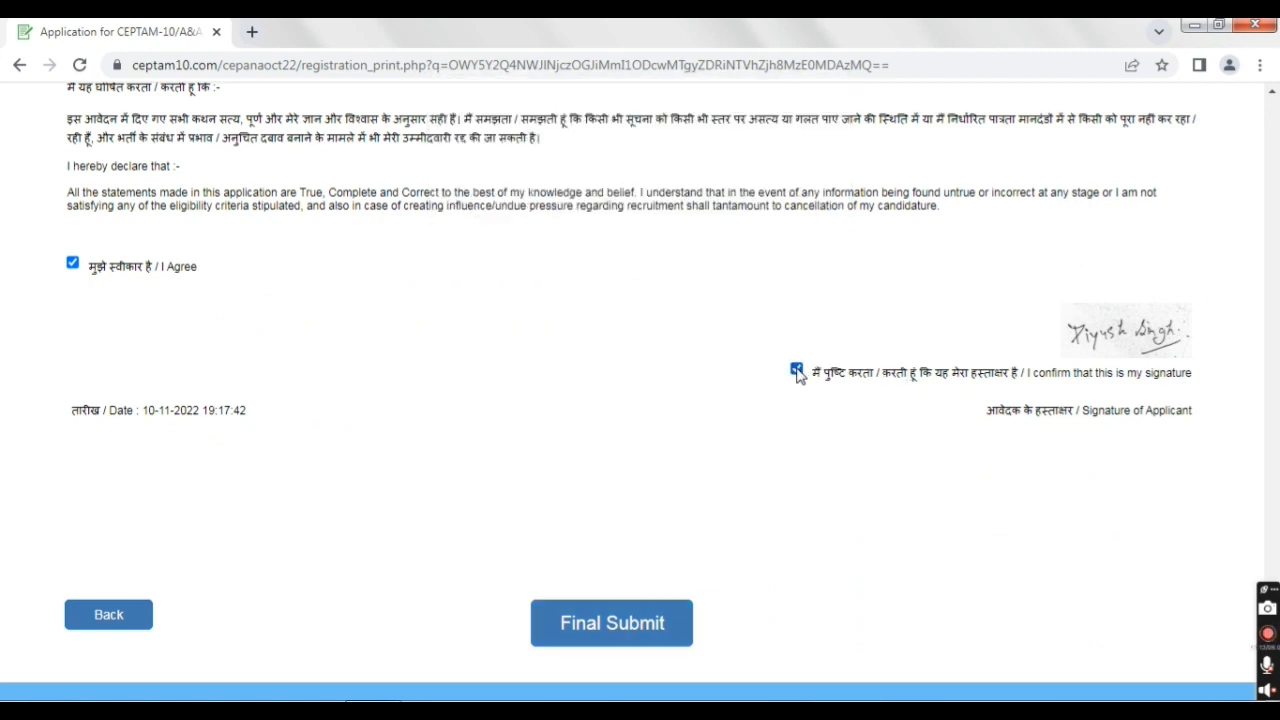
{"action": "left_click", "coordinate": [620, 636]}
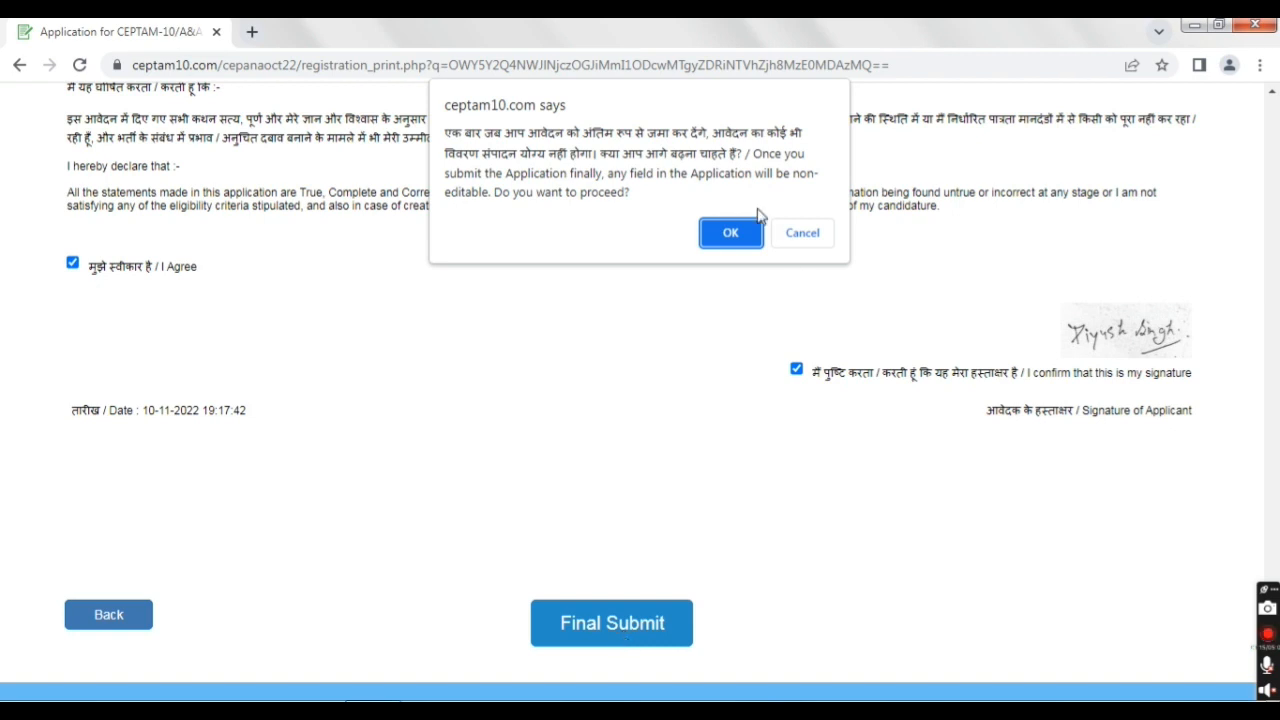
{"action": "left_click", "coordinate": [724, 226]}
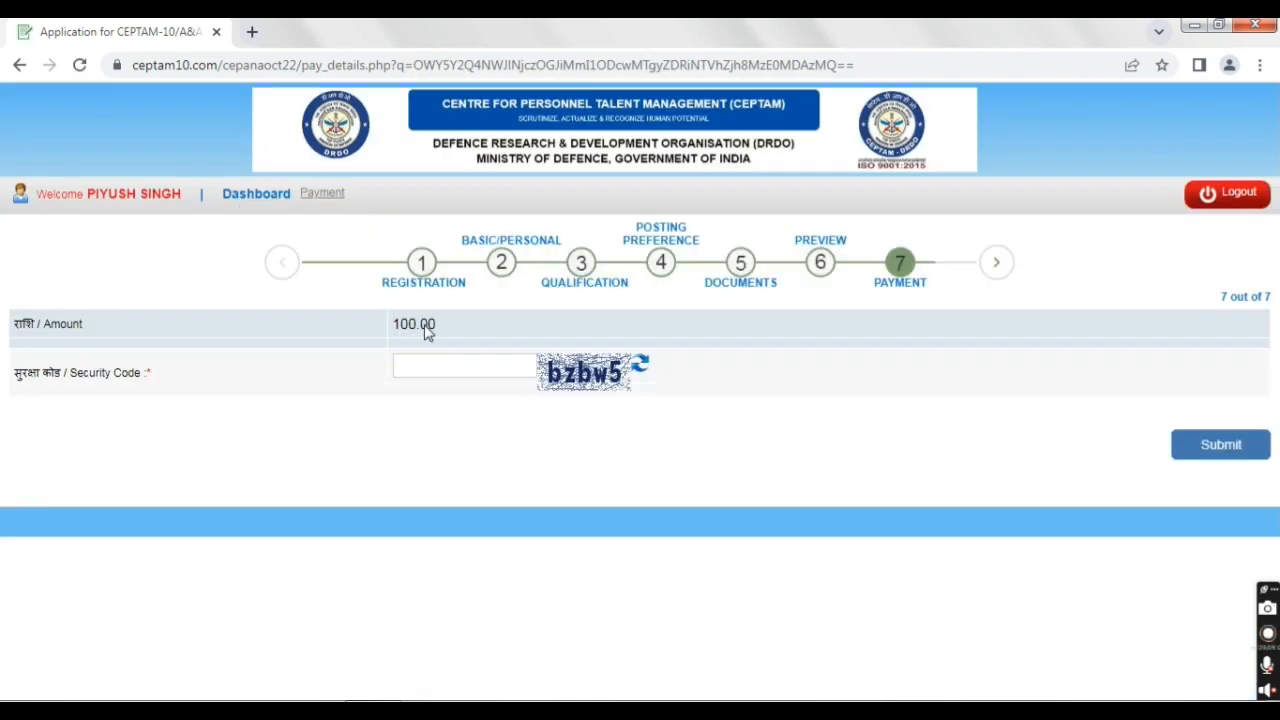
Enter the captcha, submit the 100.00 fee form, and pay on SBIePay via BHIM UPI by UPI ID
{"action": "type", "text": "bzbw5"}
{"action": "left_click", "coordinate": [1218, 459]}
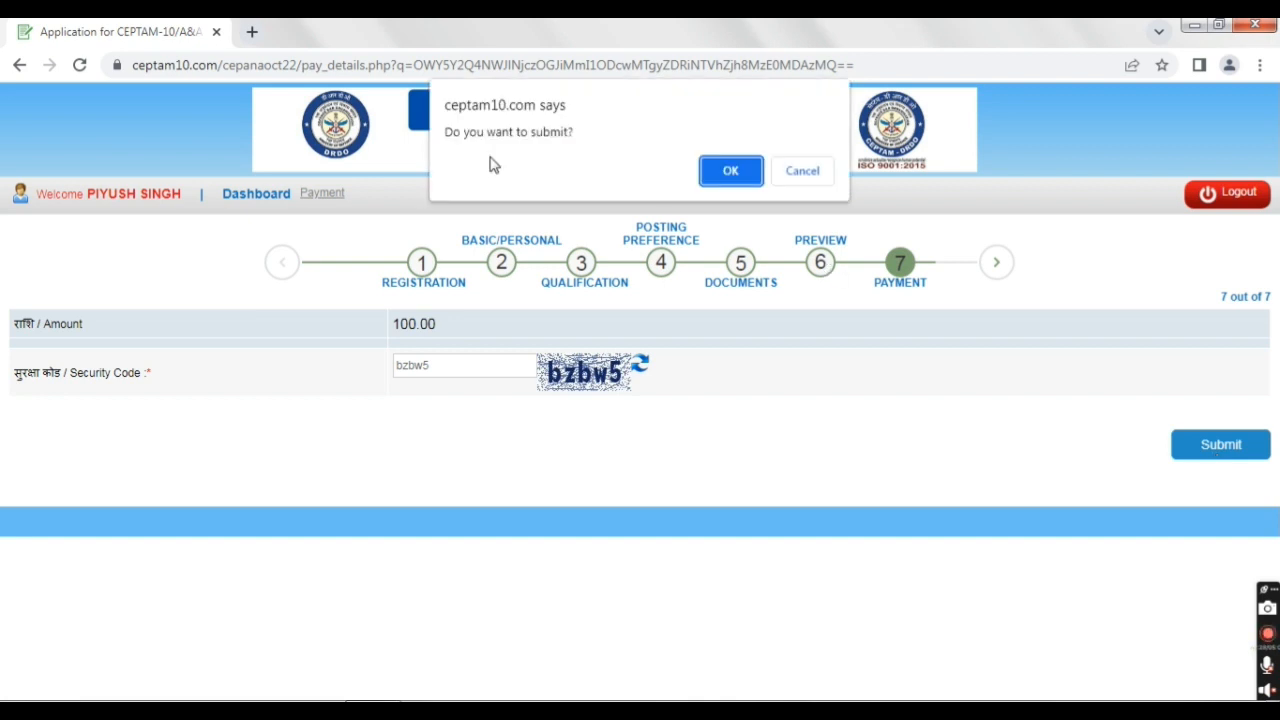
{"action": "left_click", "coordinate": [727, 173]}
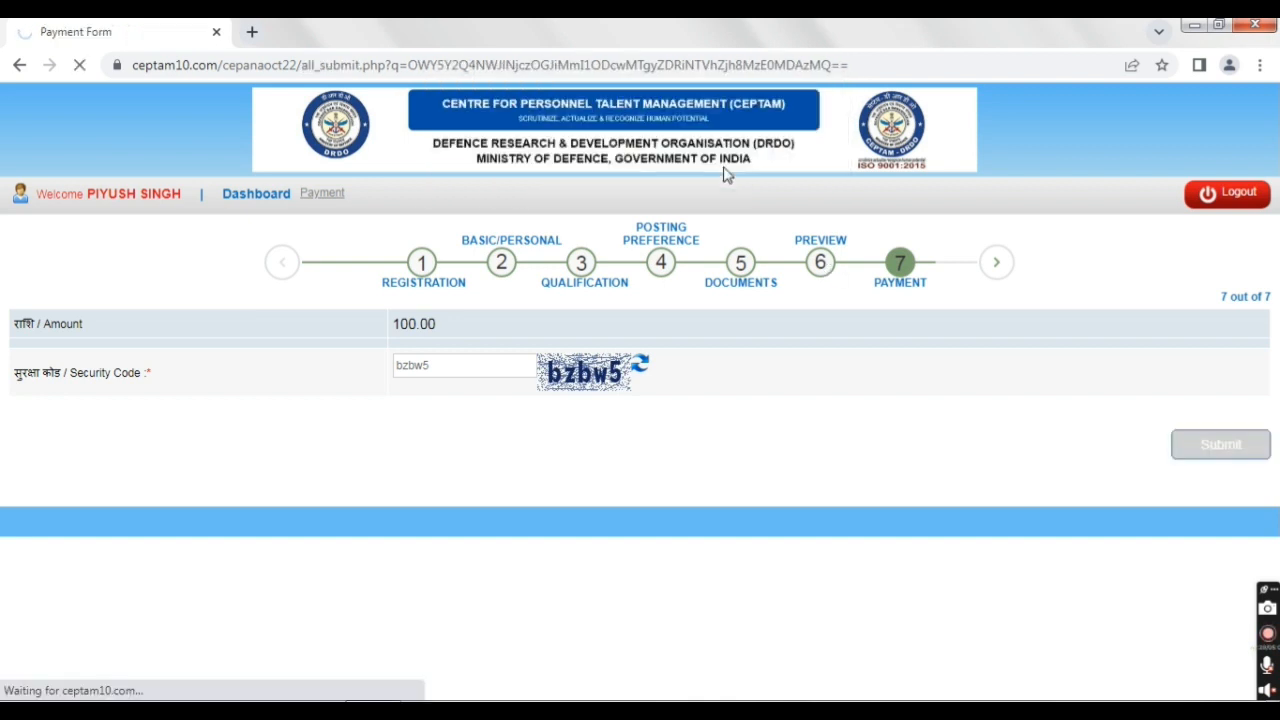
{"action": "left_click", "coordinate": [193, 432]}
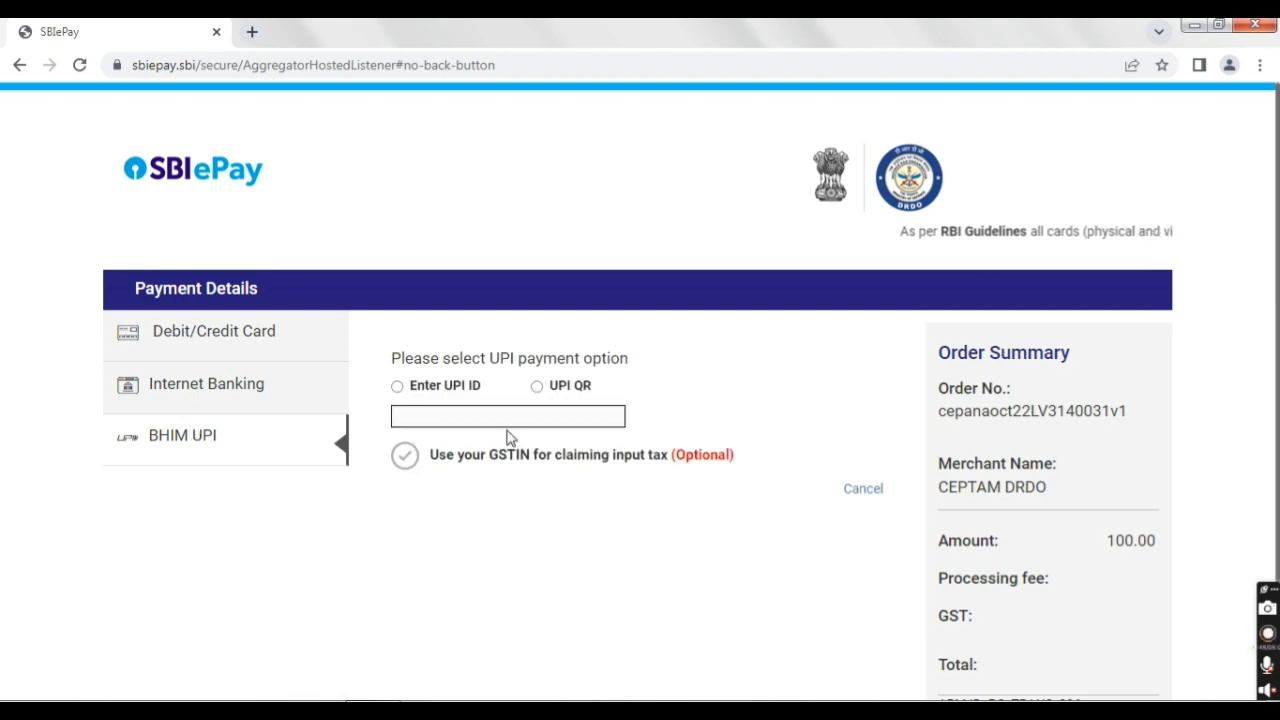
{"action": "left_click", "coordinate": [398, 385]}
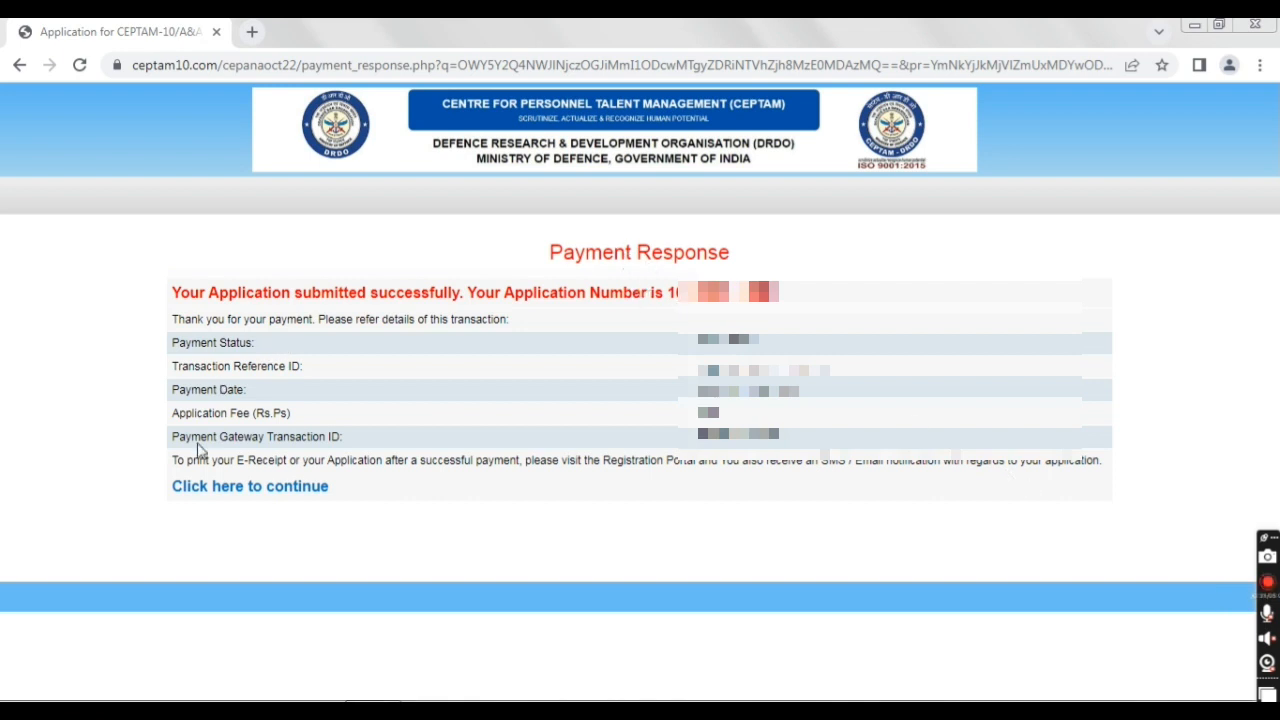
Continue to the submitted CEPTAM-10/A&A application and open its Print Application page
{"action": "left_click", "coordinate": [262, 497]}
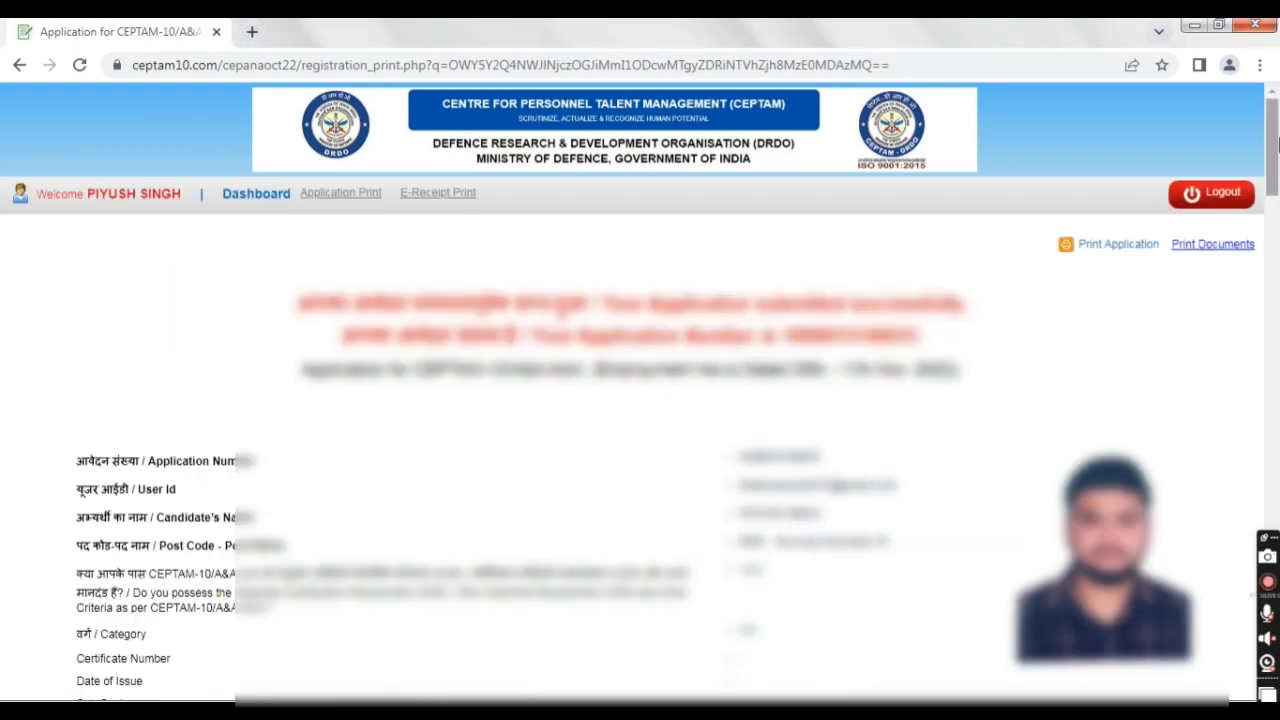
{"action": "left_click_drag", "start_coordinate": [1275, 144], "coordinate": [1277, 198]}
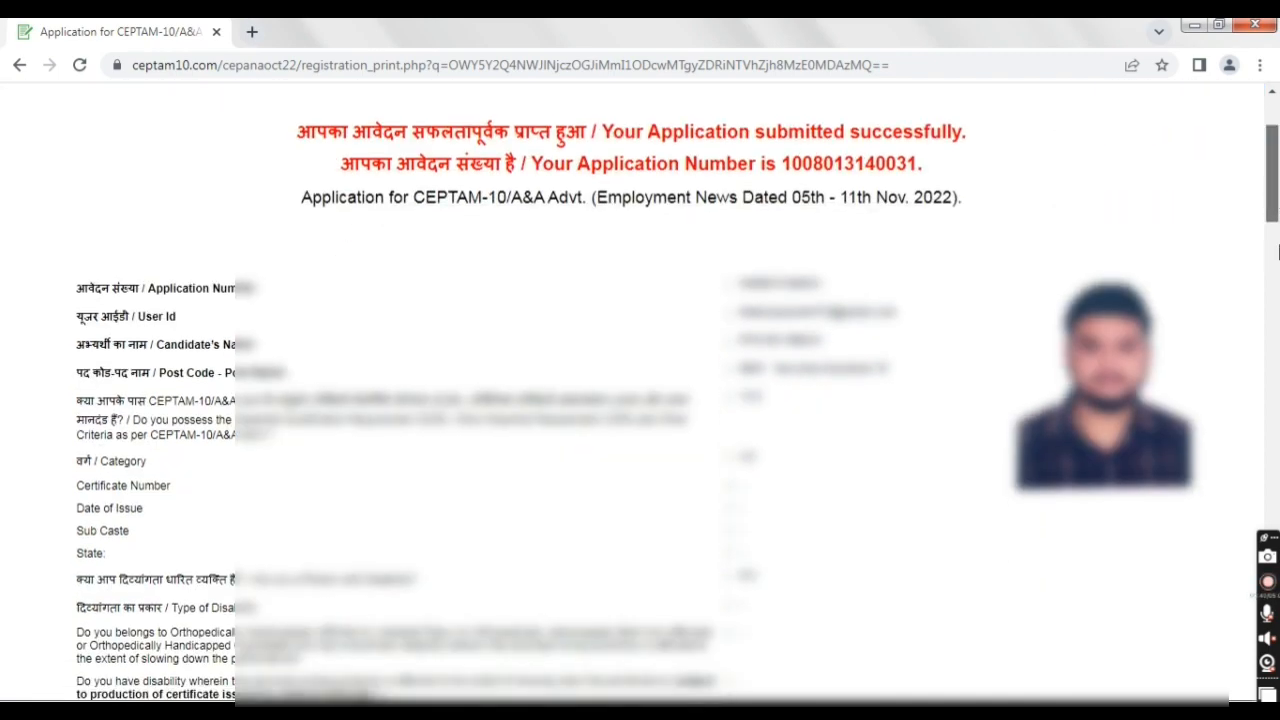
{"action": "left_click_drag", "start_coordinate": [1277, 252], "coordinate": [1277, 214]}
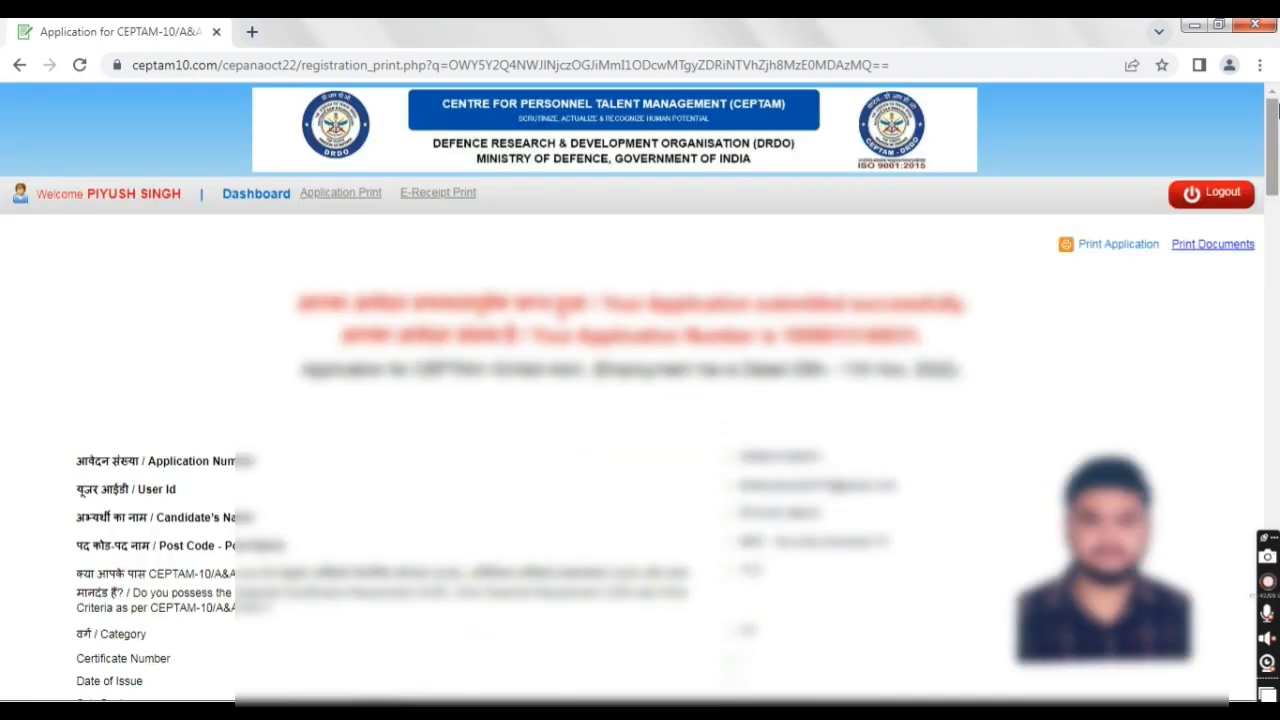
{"action": "left_click", "coordinate": [1116, 247]}
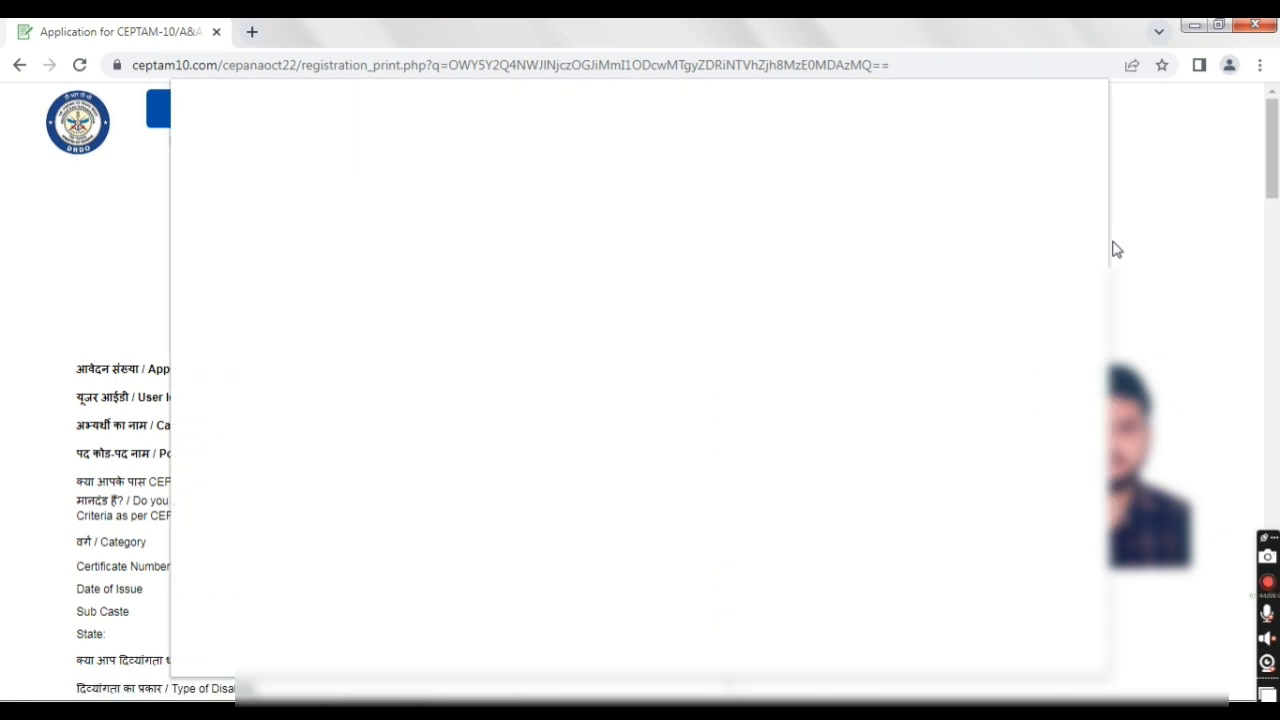